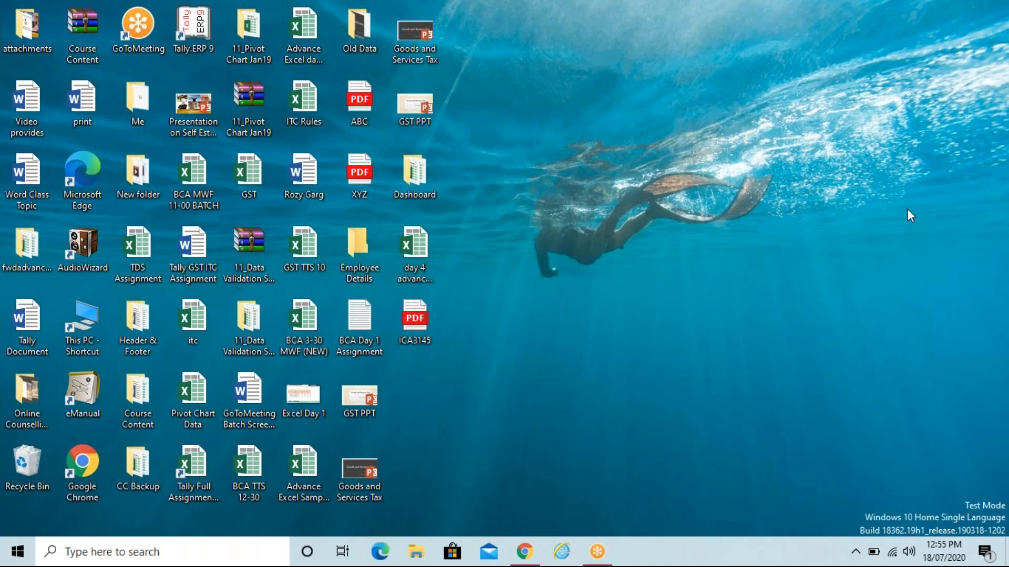
Step: Open and close the Old Data folder, then refresh the desktop twice
double_click(362, 33)
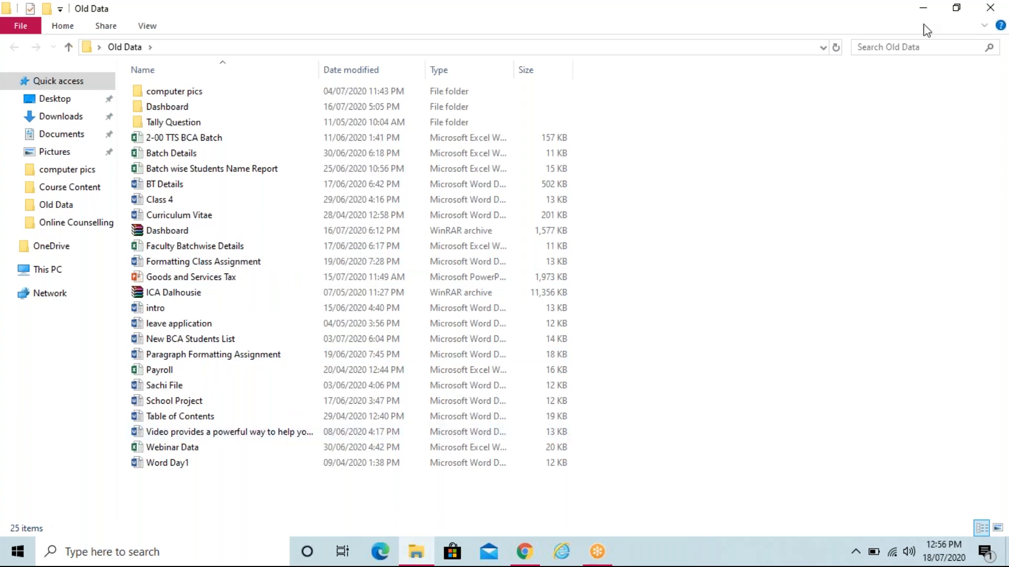
click(987, 9)
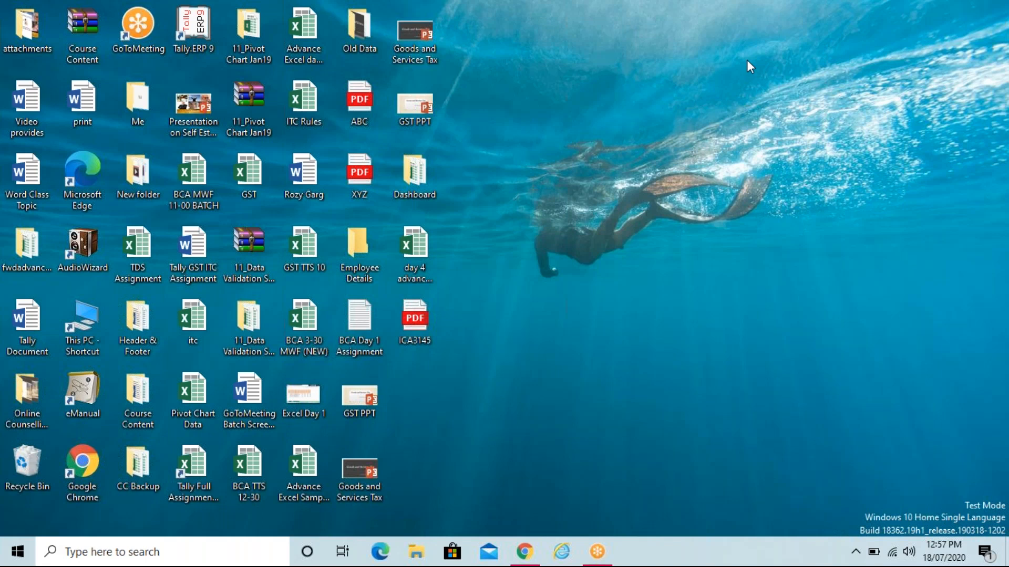
right_click(542, 75)
click(559, 117)
right_click(569, 106)
click(597, 146)
Step: Launch Word with the winword Run command and start a blank document
key(super+r)
text(w)
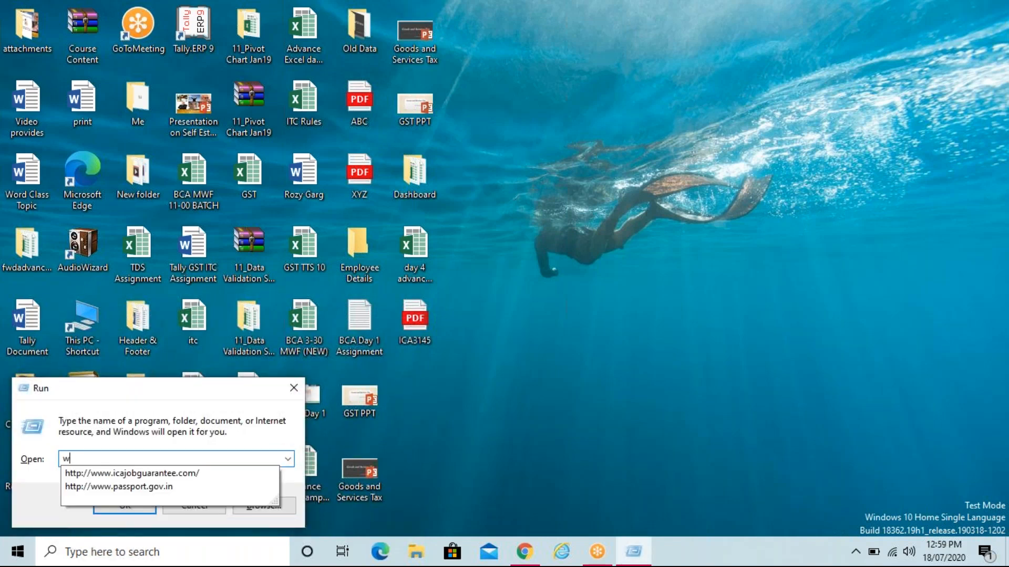
text(inword)
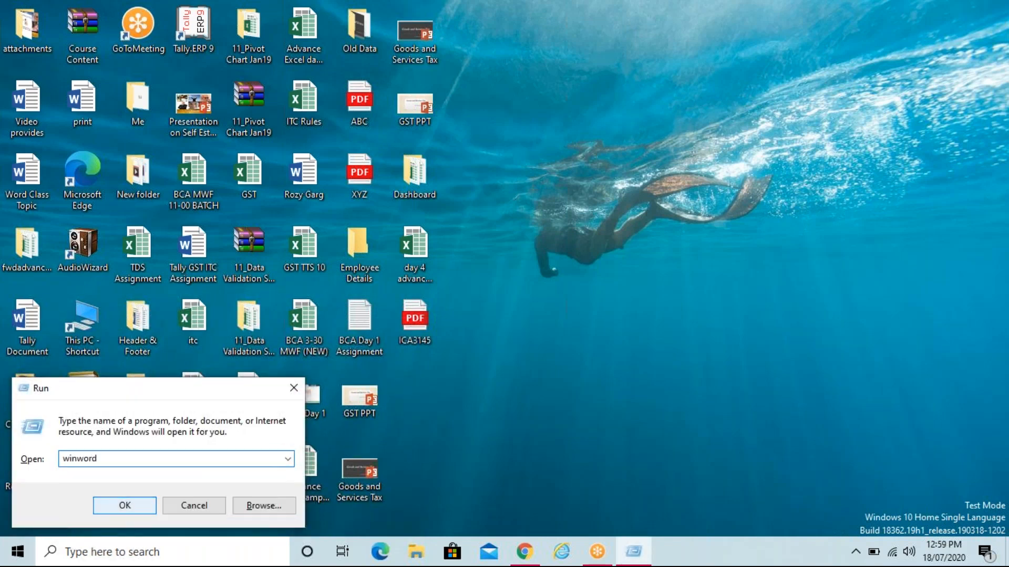
key(Return)
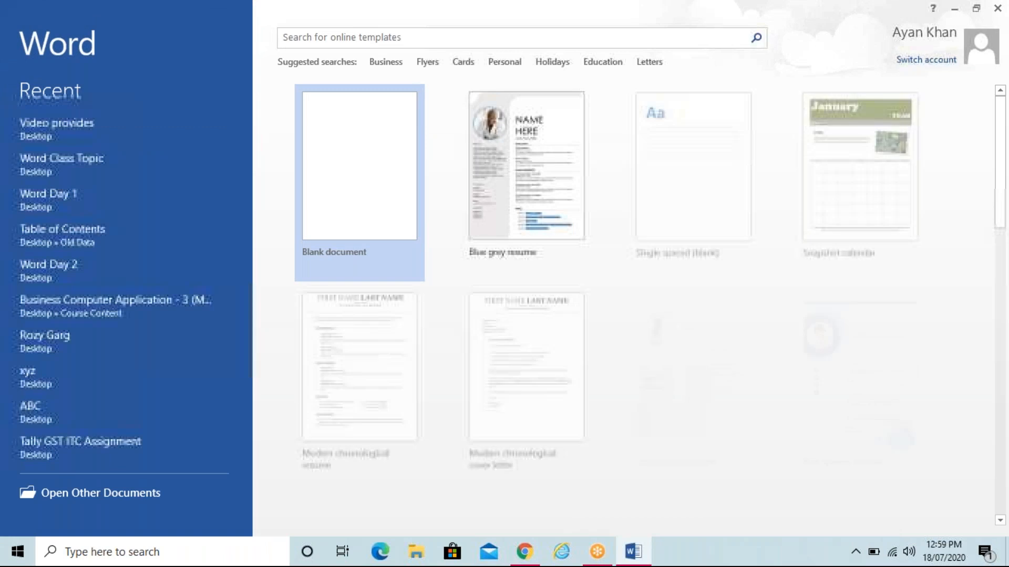
key(Return)
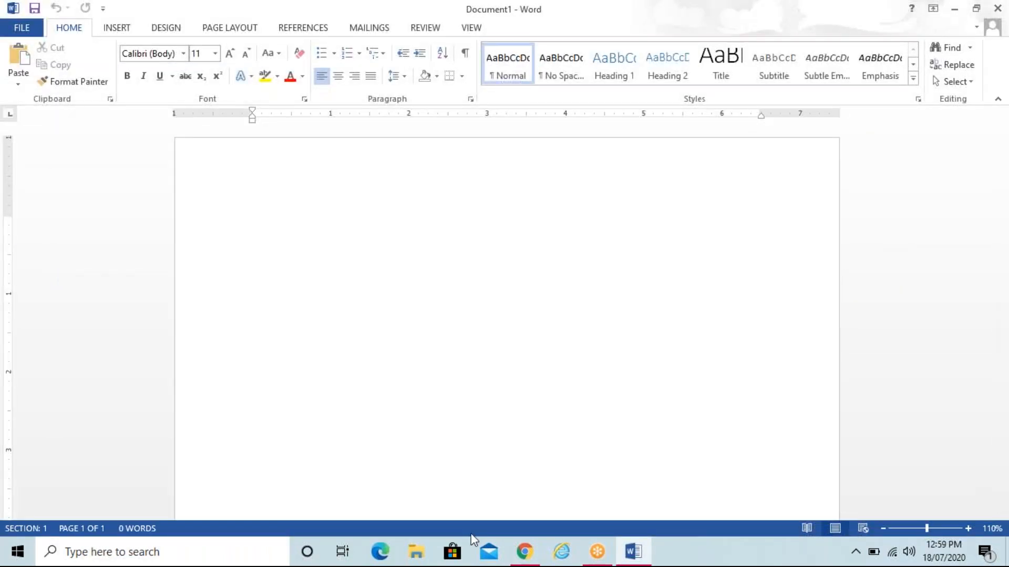
Step: Type 'To,', 'The', 'Dear Students,' and generate sample text with =rand(3,4)
text(To,)
key(Return)
text(The)
text(Dear )
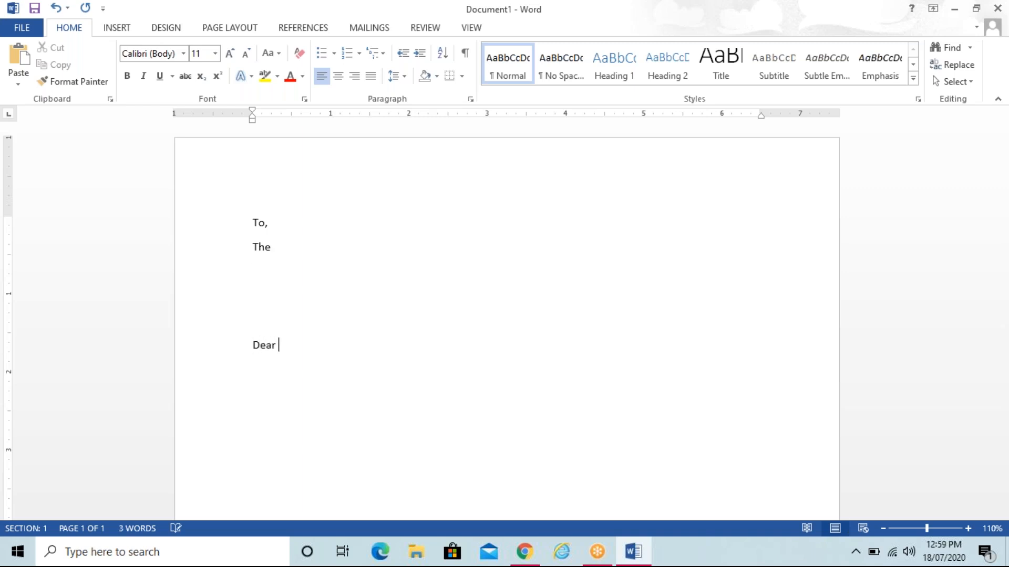
text(Students,)
key(Return)
text(=rand(3,4))
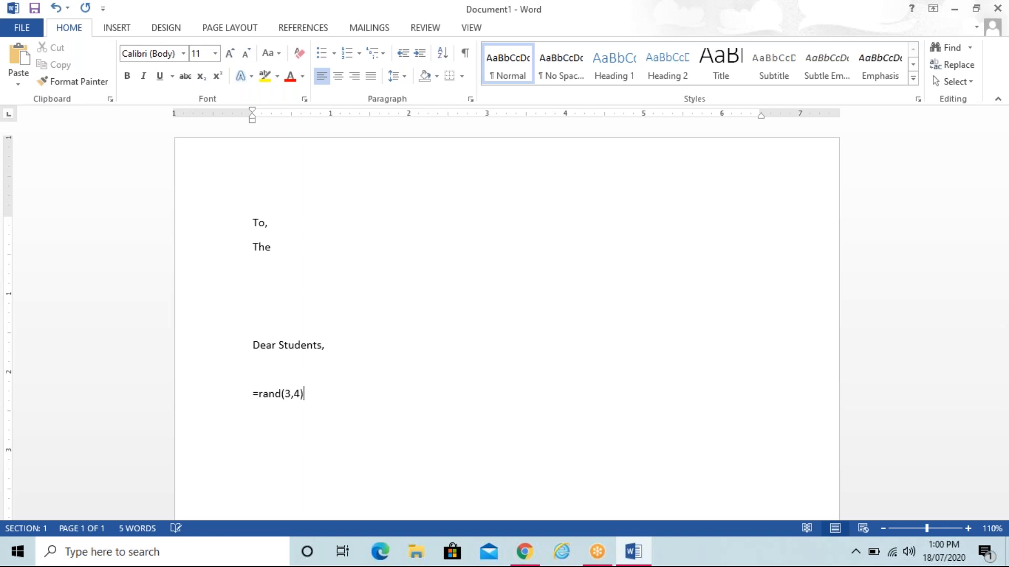
key(Return)
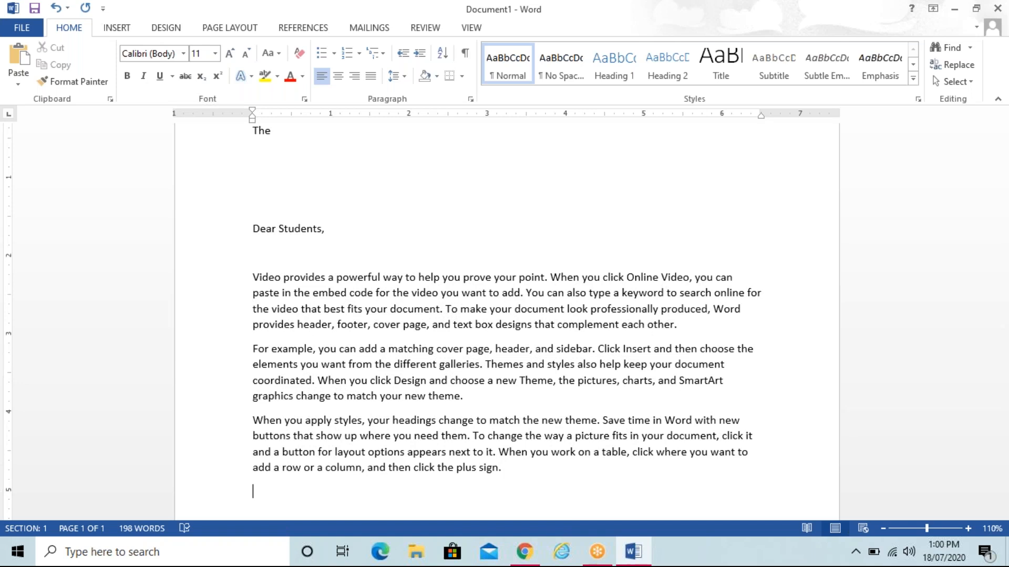
Step: Format all letter text as Bookman Old Style 12 pt, justified and italic
key(ctrl+shift+Up)
key(ctrl+shift+Up)
key(ctrl+shift+Up)
key(ctrl+shift+Up)
key(ctrl+shift+Up)
key(ctrl+shift+Up)
key(ctrl+shift+Up)
key(ctrl+shift+Up)
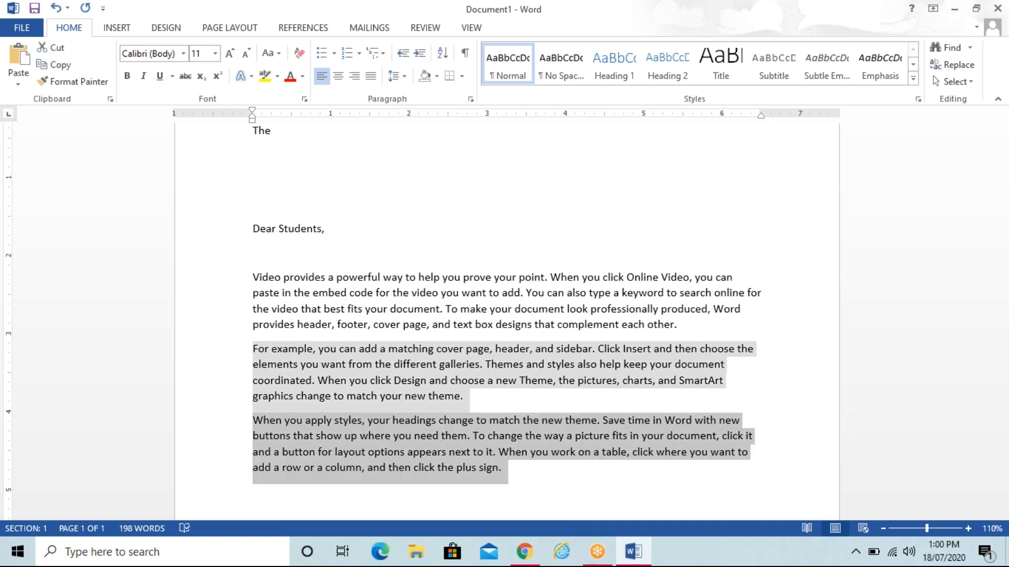
key(ctrl+shift+Up)
key(ctrl+shift+Up)
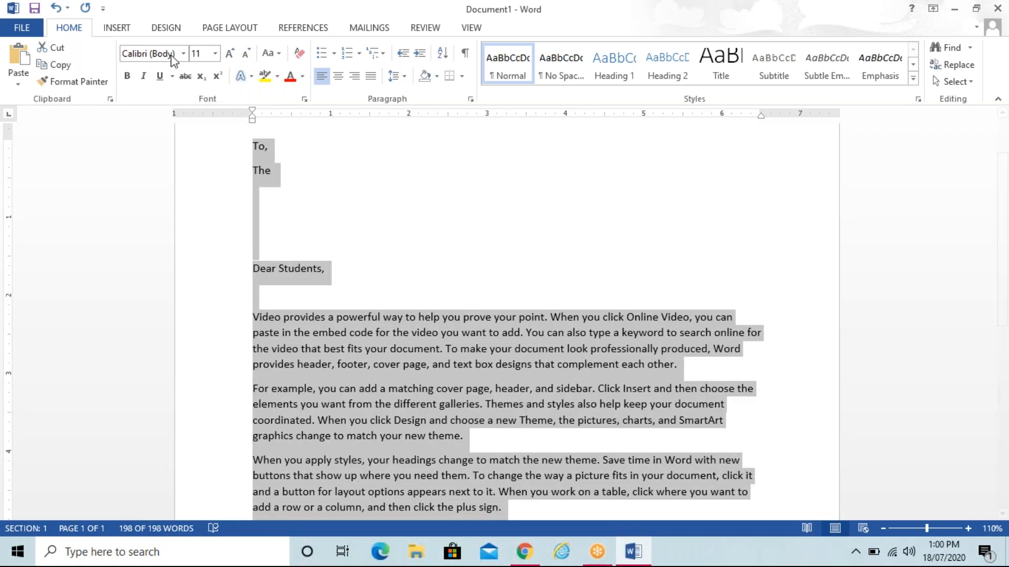
click(182, 53)
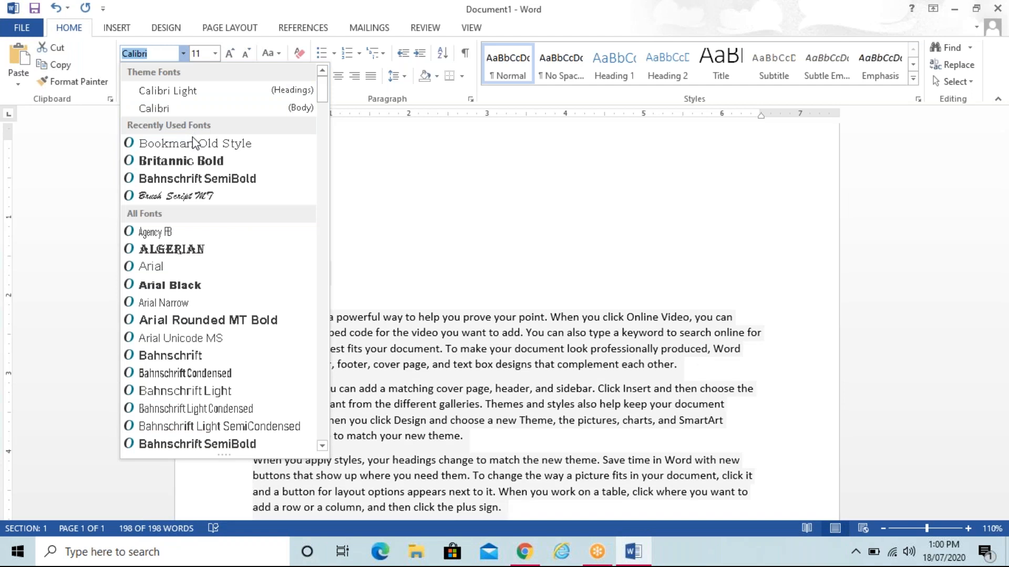
click(193, 138)
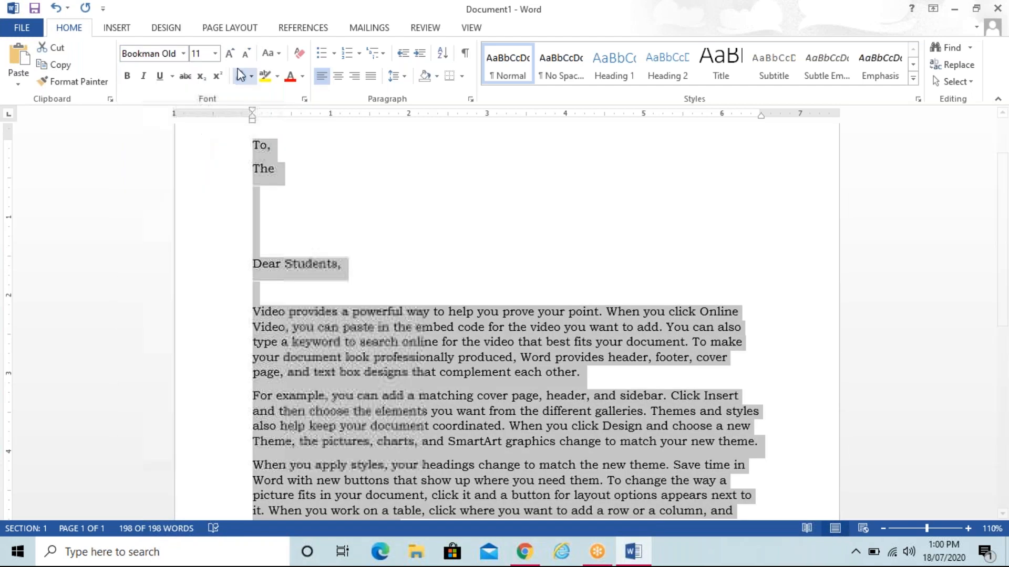
click(230, 53)
click(230, 53)
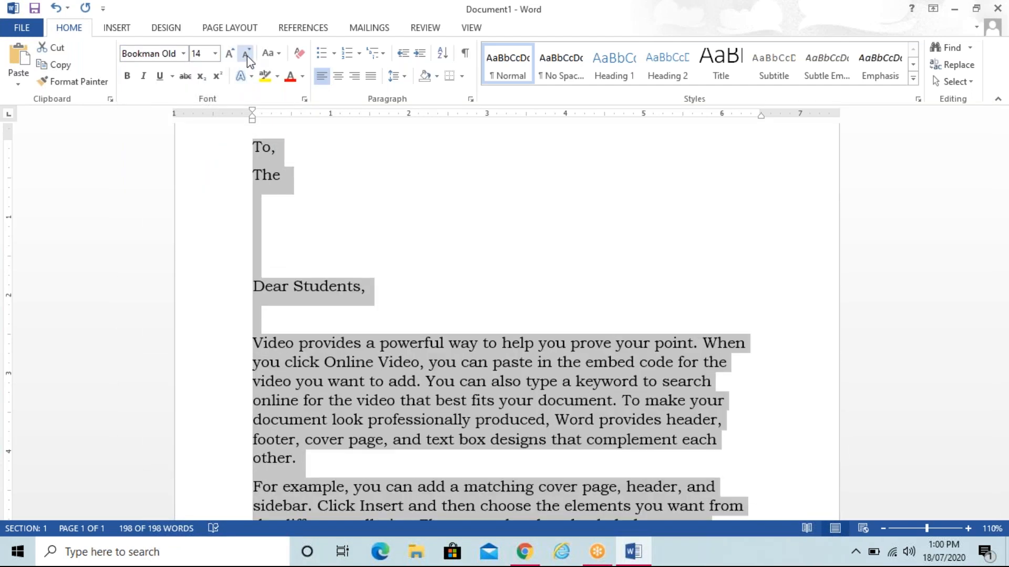
click(247, 56)
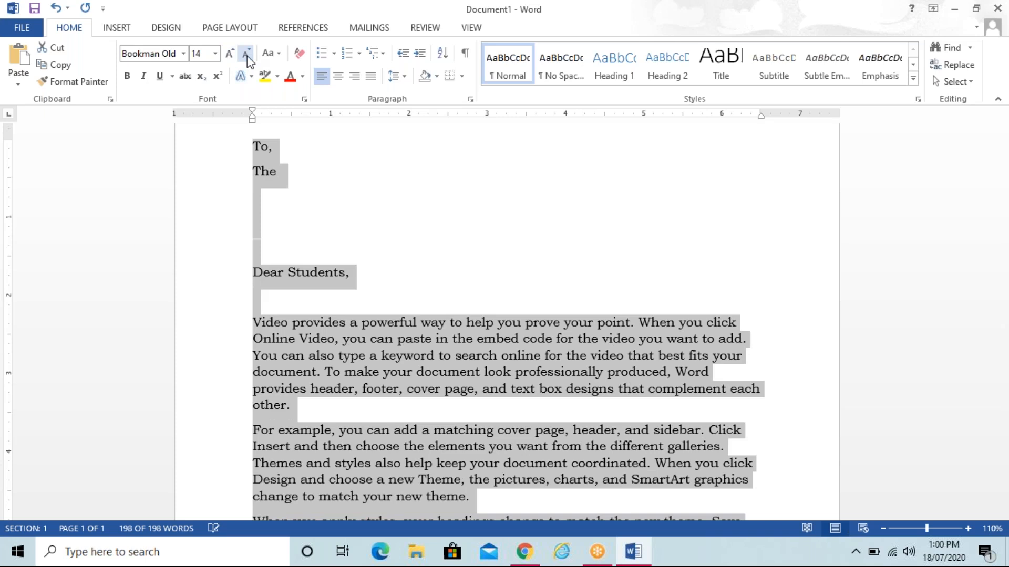
click(371, 76)
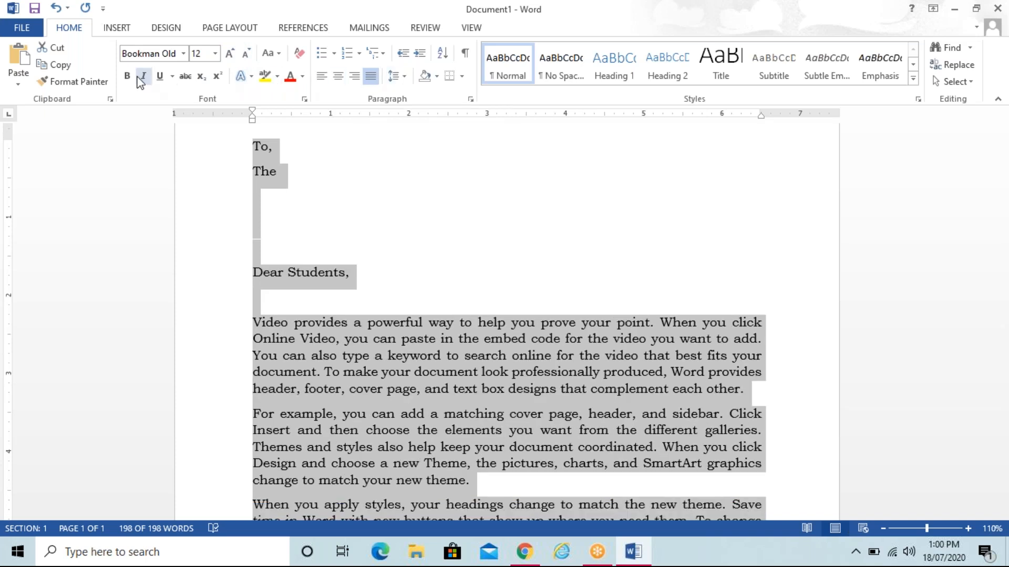
click(143, 76)
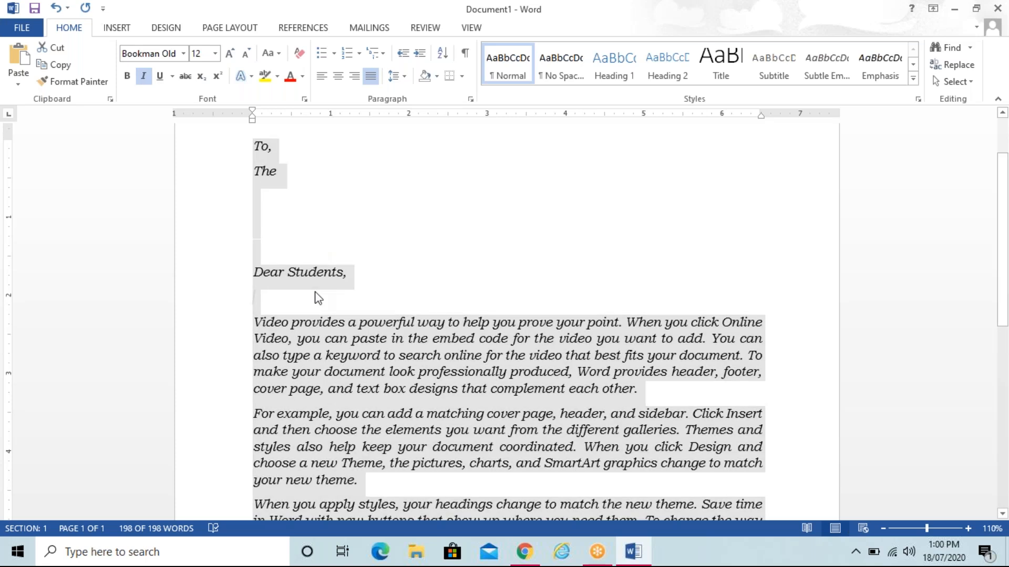
click(318, 297)
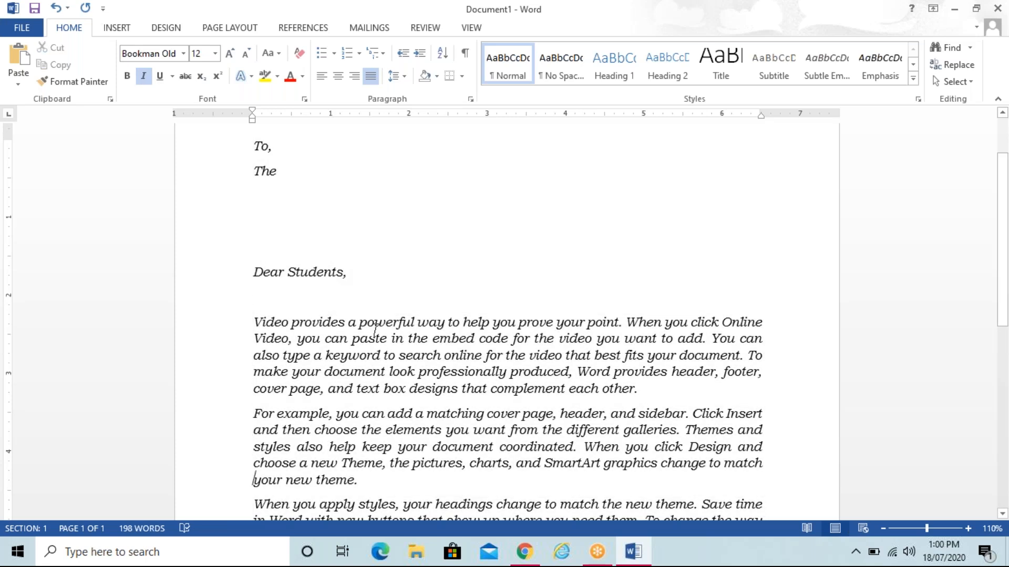
Step: Add 'Thanking You' and tab-separated 'Yours Faithfully' below the body, then select that line
key(ctrl+End)
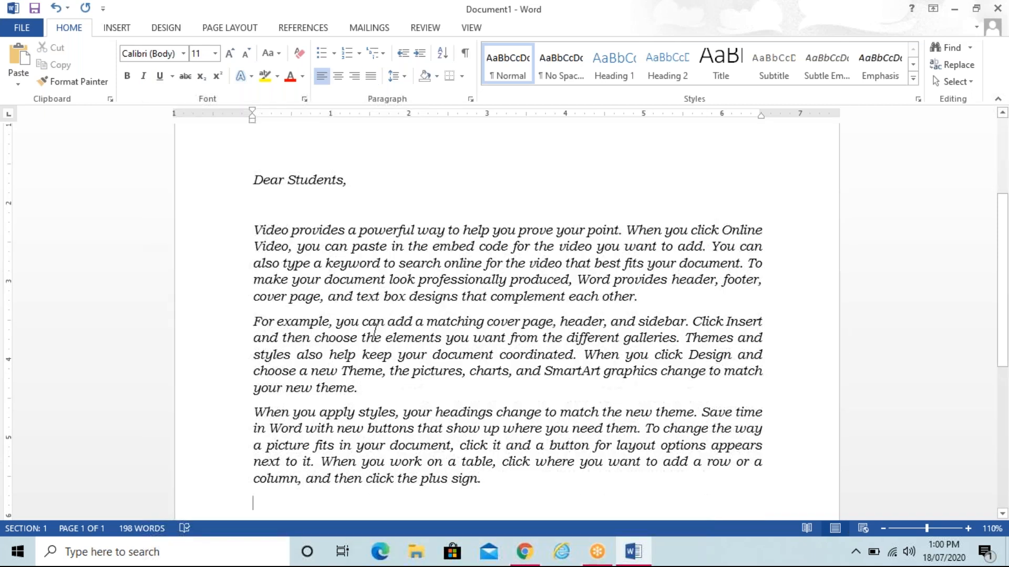
key(Return)
key(Return)
key(Return)
key(Return)
key(Return)
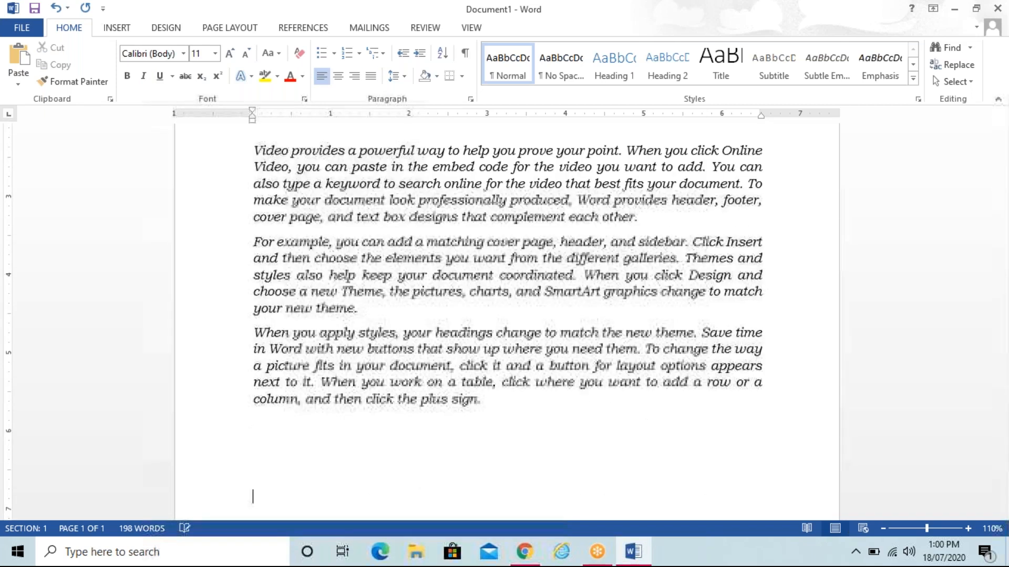
key(BackSpace)
text(Than)
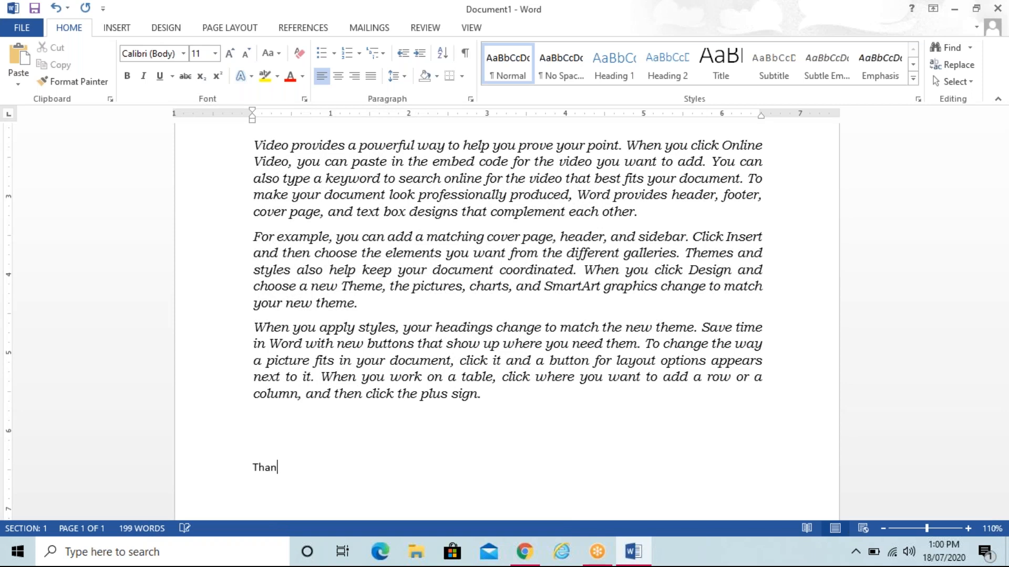
text(king You							Ypurs)
key(BackSpace)
key(BackSpace)
key(BackSpace)
key(BackSpace)
key(BackSpace)
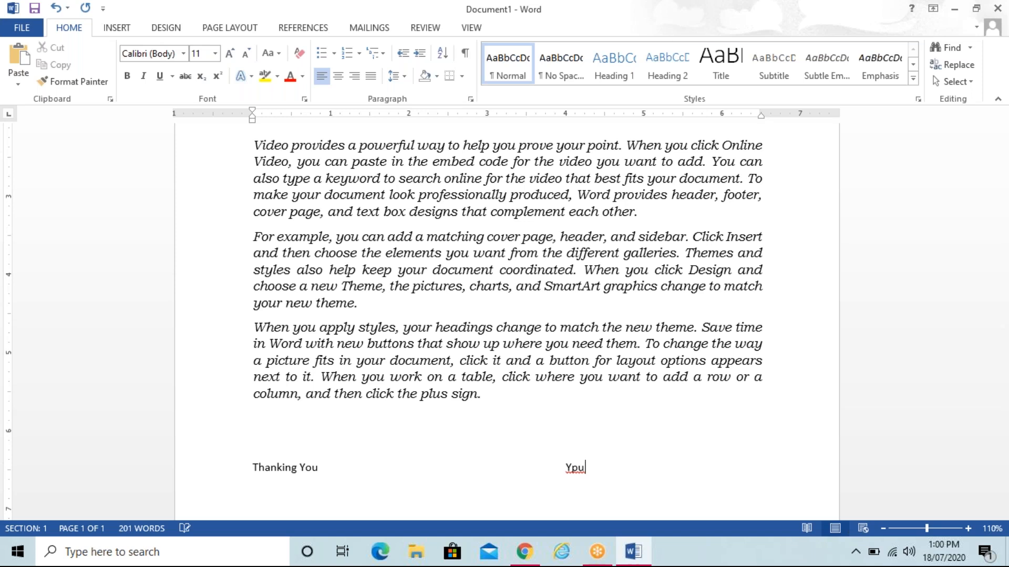
text(ours Faithfully)
key(shift+Home)
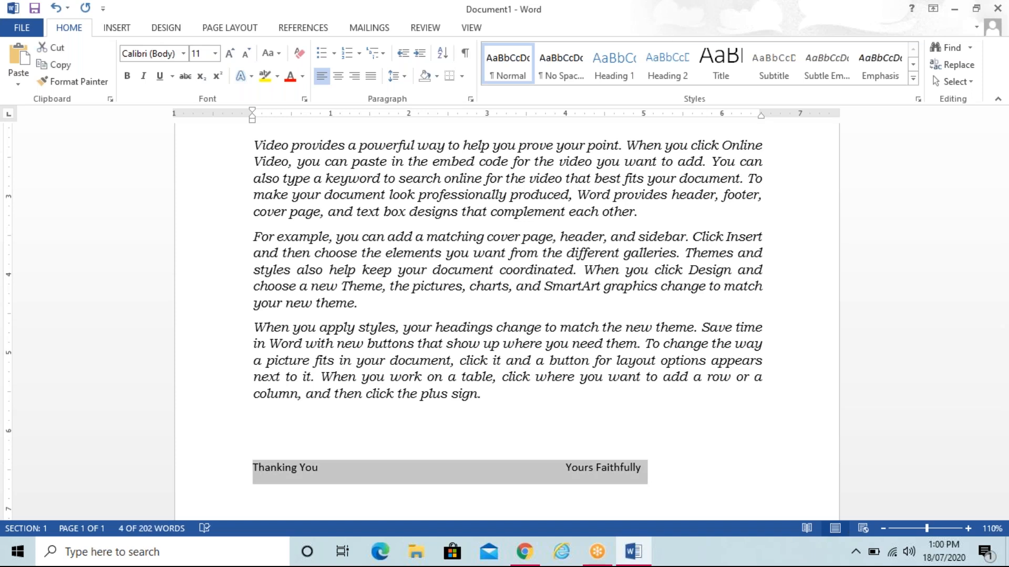
Step: Format the selected closing line as 12 pt italic Bookman Old Style
click(215, 53)
click(199, 127)
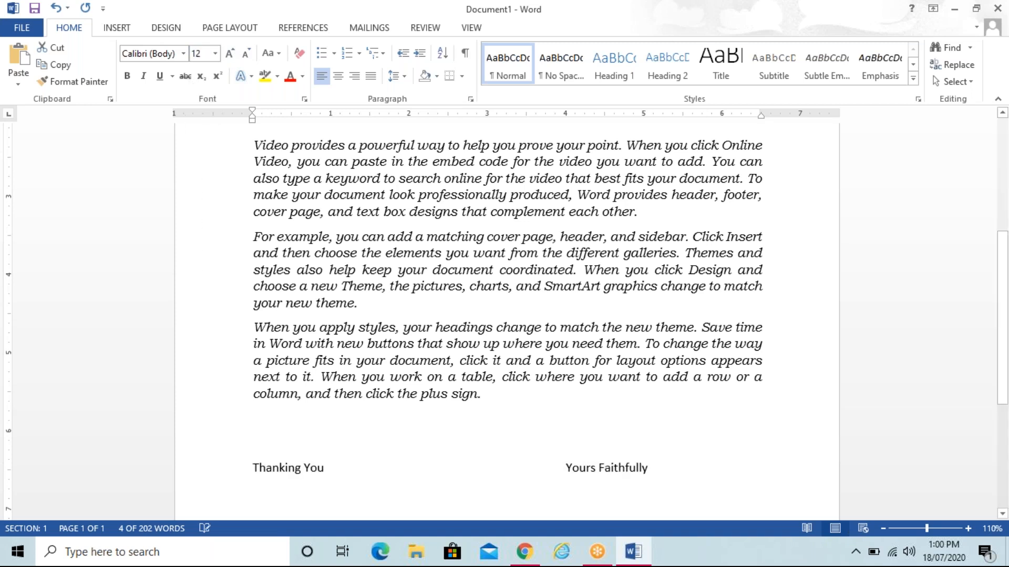
click(184, 57)
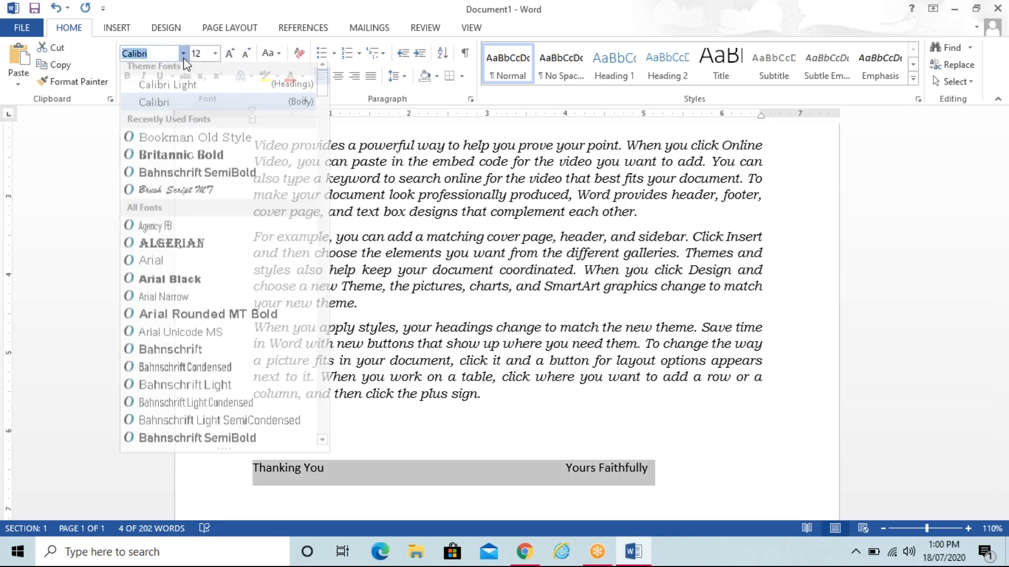
click(195, 144)
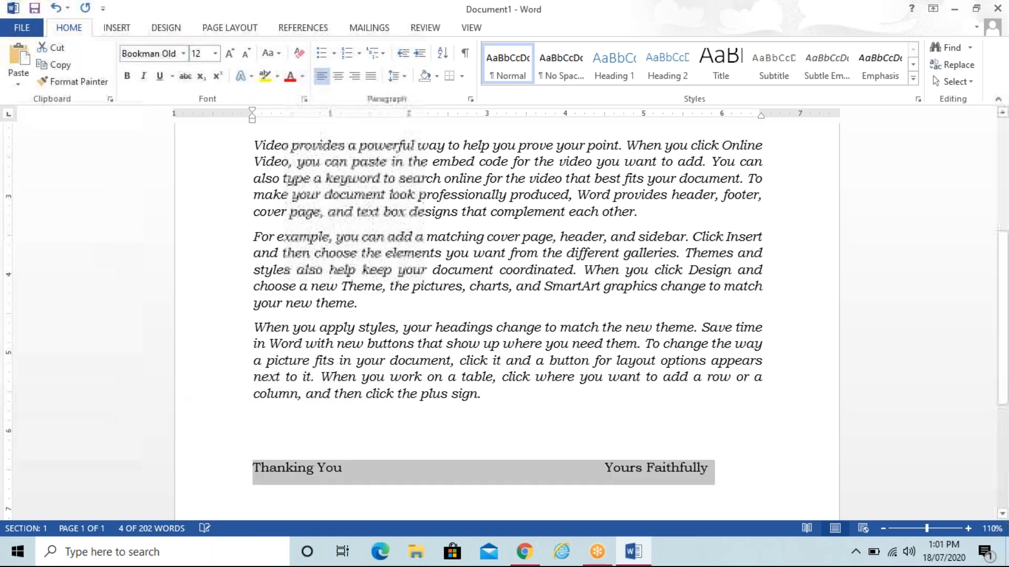
click(143, 76)
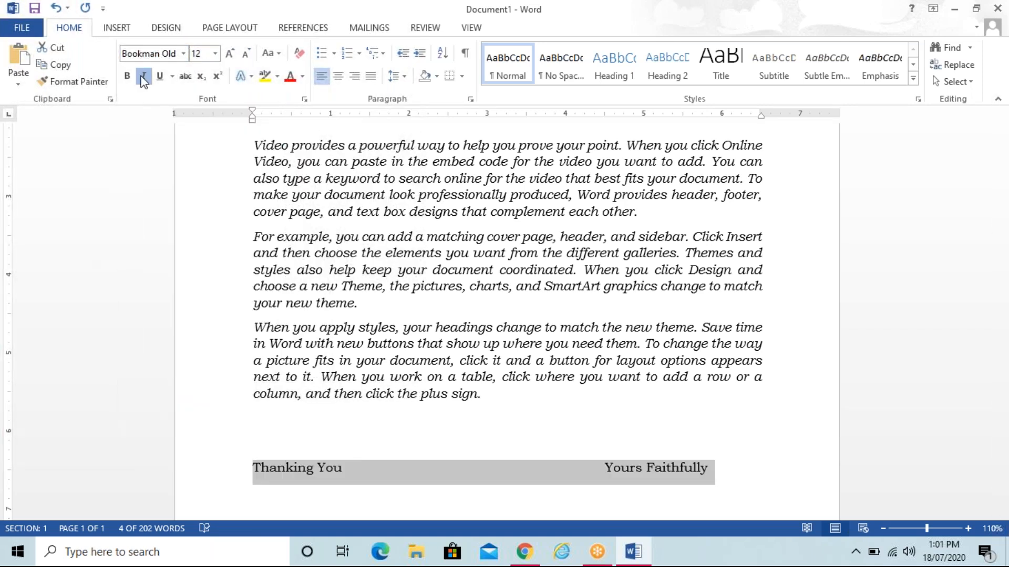
click(310, 212)
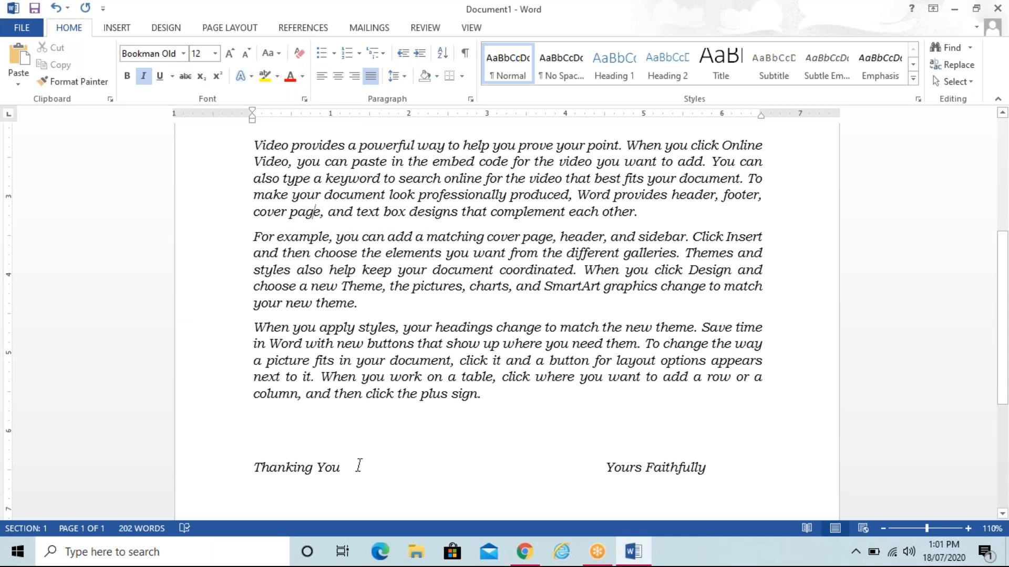
click(723, 479)
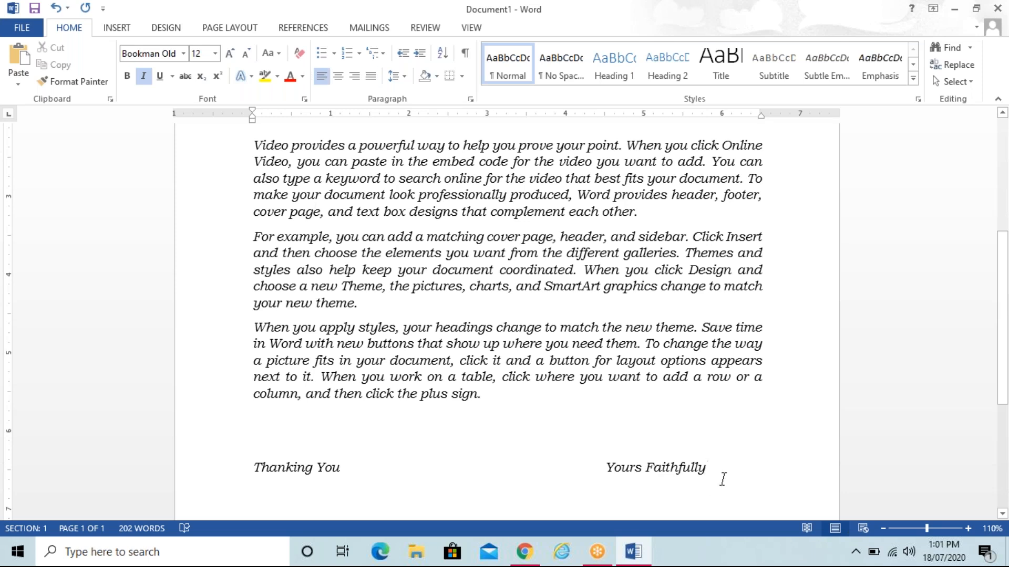
Step: Select the three body paragraphs of the letter
key(ctrl+shift+Up)
key(ctrl+shift+Up)
key(ctrl+shift+Up)
key(ctrl+shift+Up)
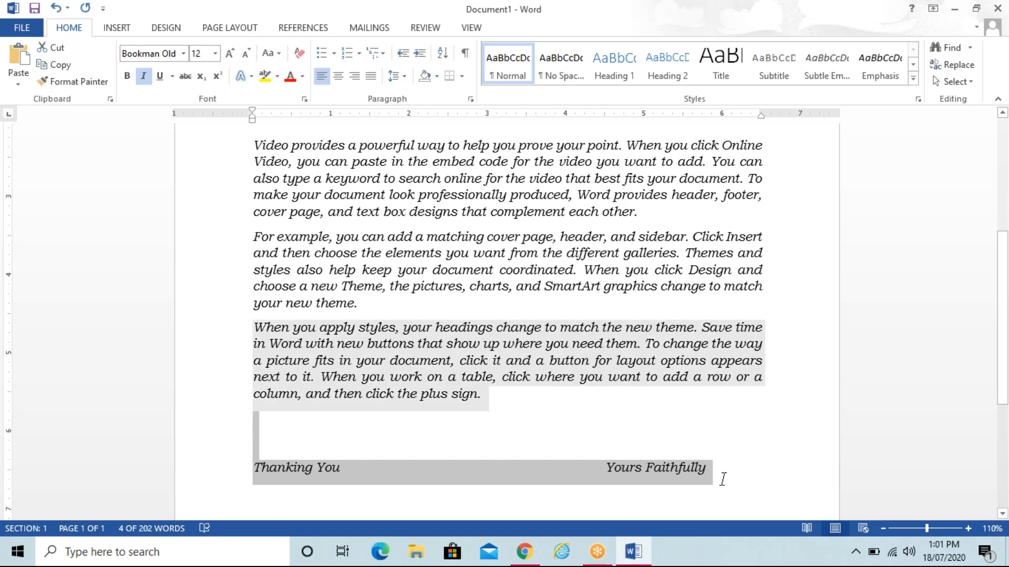
key(ctrl+shift+Up)
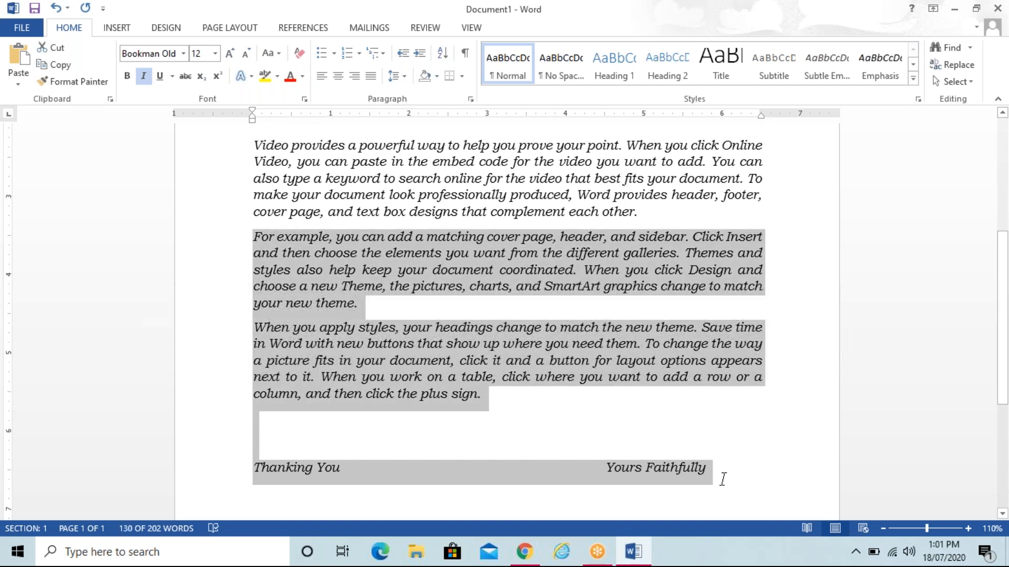
key(ctrl+shift+Up)
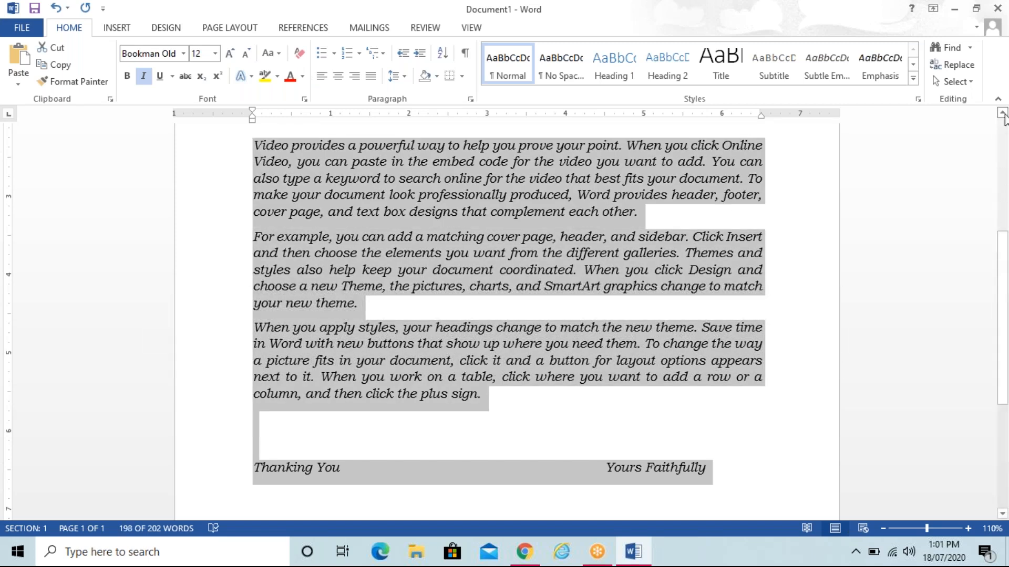
click(1002, 113)
click(1002, 113)
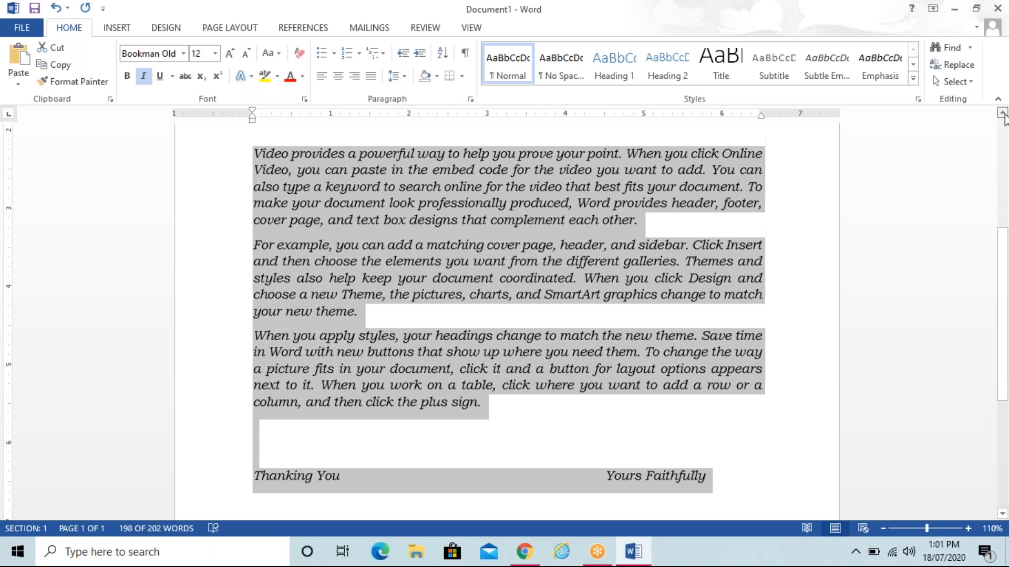
click(1003, 113)
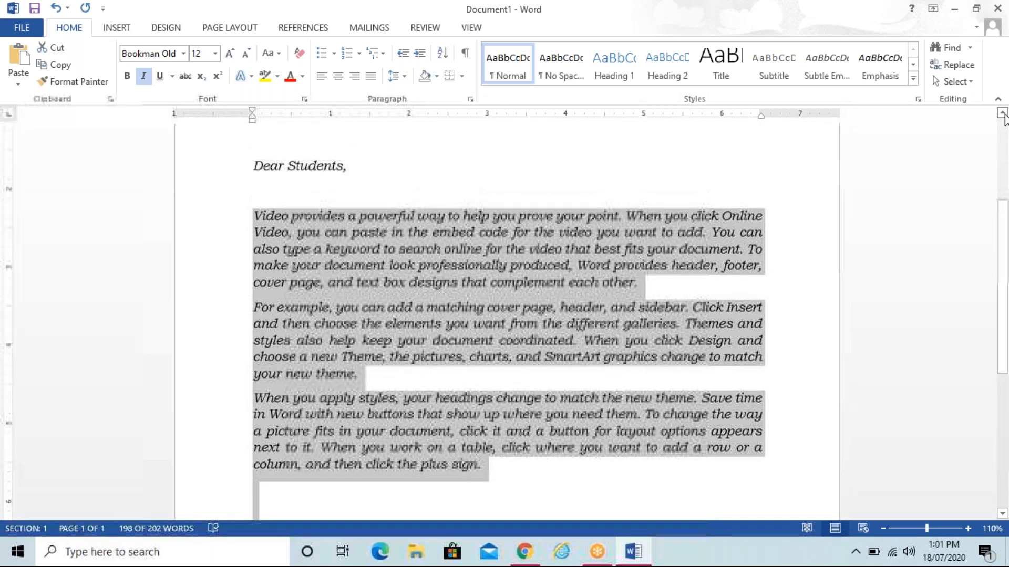
Step: Give the selected paragraphs a 0.8-inch first-line indent in the Paragraph dialog
click(471, 101)
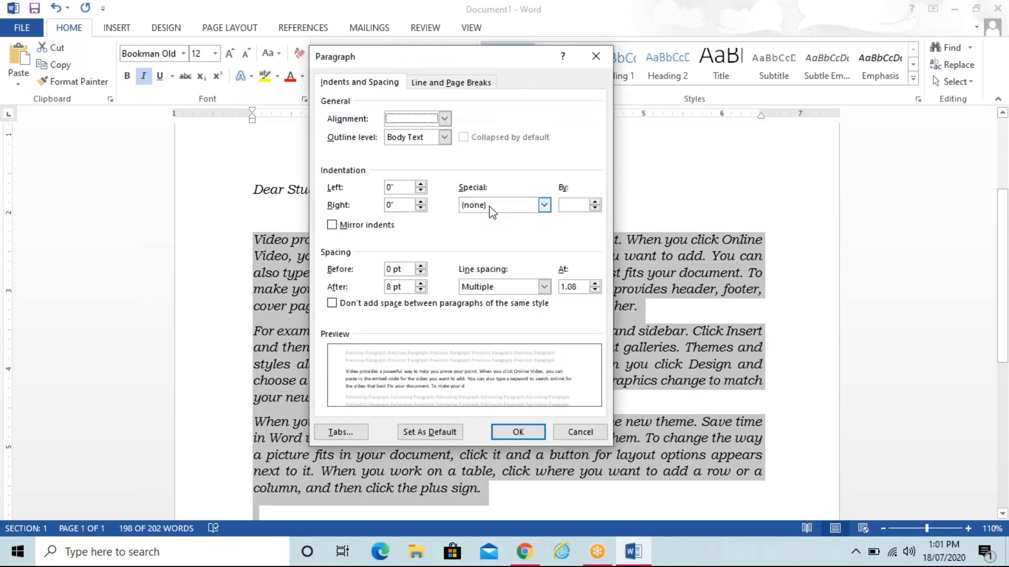
click(489, 206)
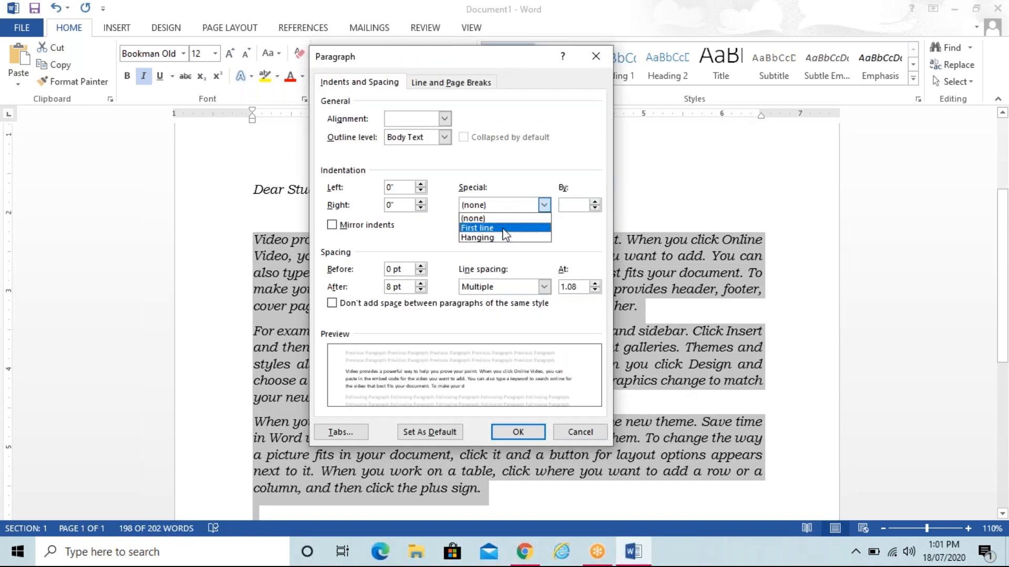
click(503, 230)
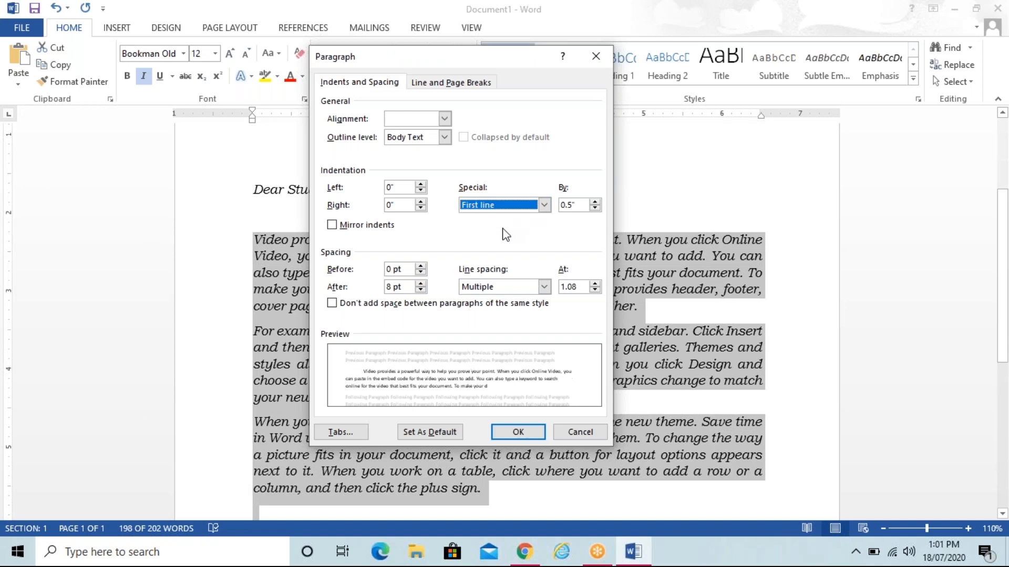
click(595, 202)
click(595, 202)
click(594, 203)
click(595, 203)
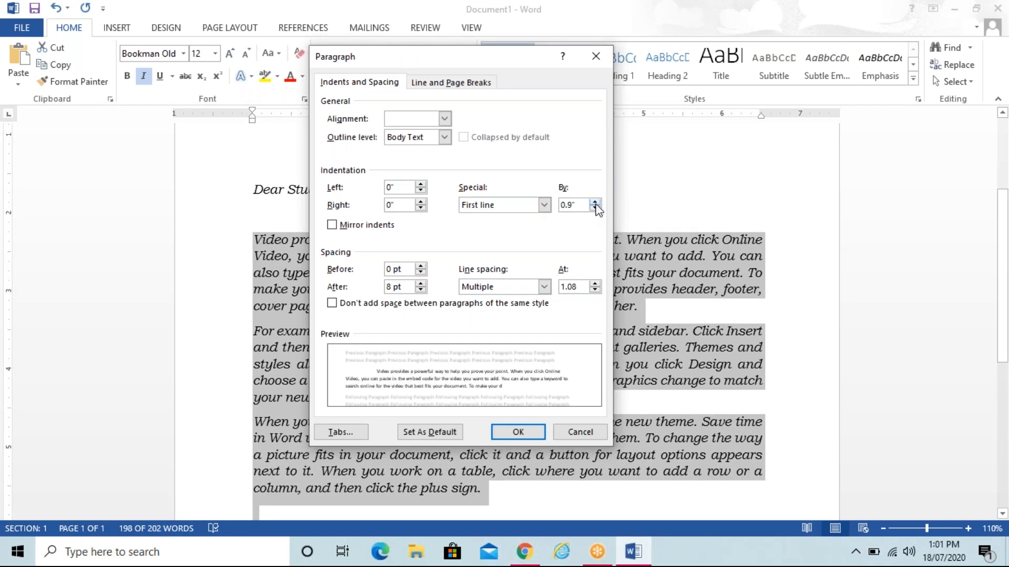
click(595, 208)
click(534, 435)
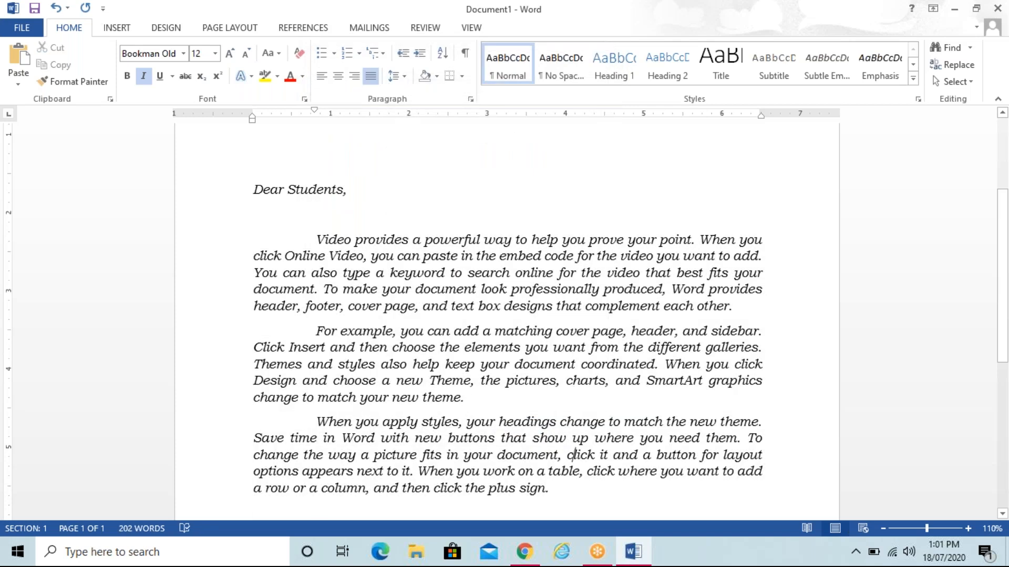
Step: Remove one tab before 'Yours Faithfully' and return to the top of the letter
key(ctrl+End)
click(643, 404)
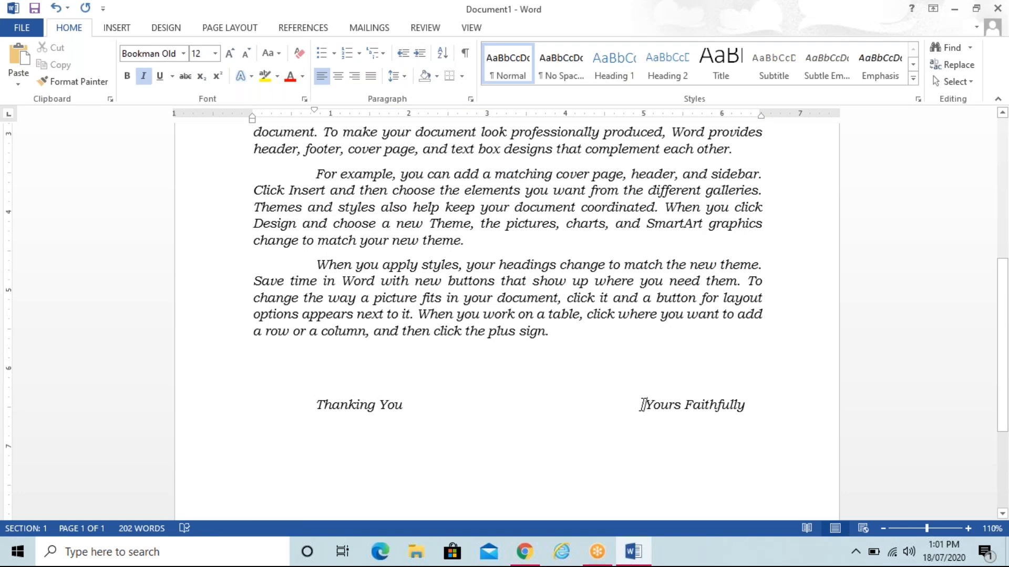
key(BackSpace)
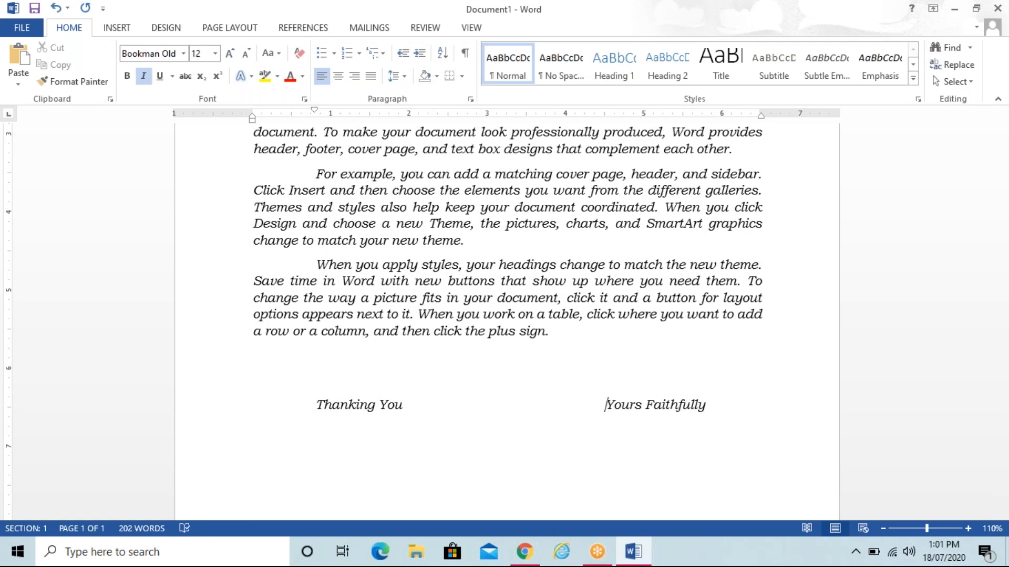
key(Up)
key(Up)
key(Up)
key(Up)
key(Up)
key(Up)
key(Up)
key(Up)
key(Up)
key(Up)
key(Up)
key(Up)
key(Up)
key(Up)
key(Up)
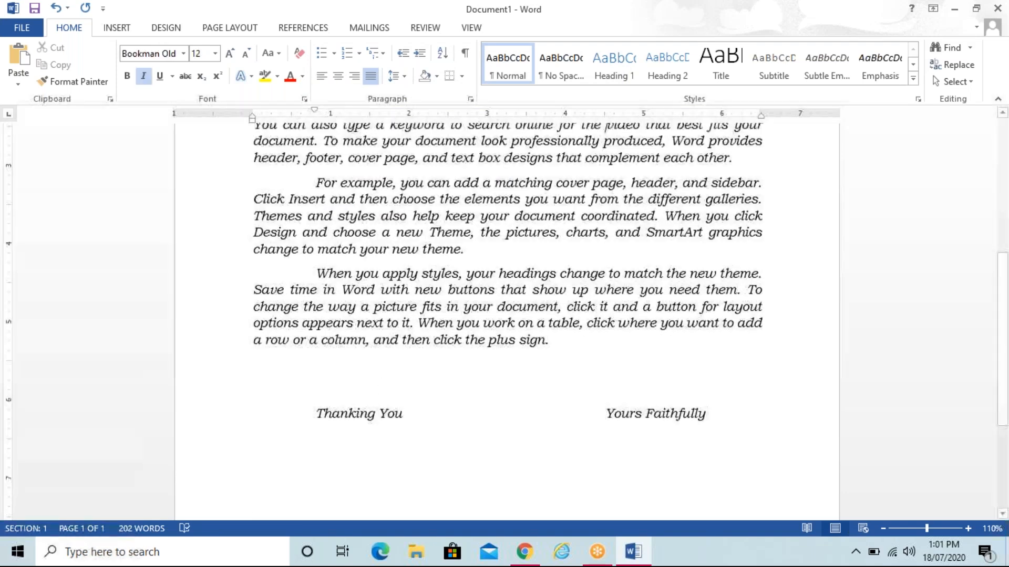
key(Up)
key(Up)
key(Up)
key(Up)
key(Up)
key(Up)
key(Up)
key(Up)
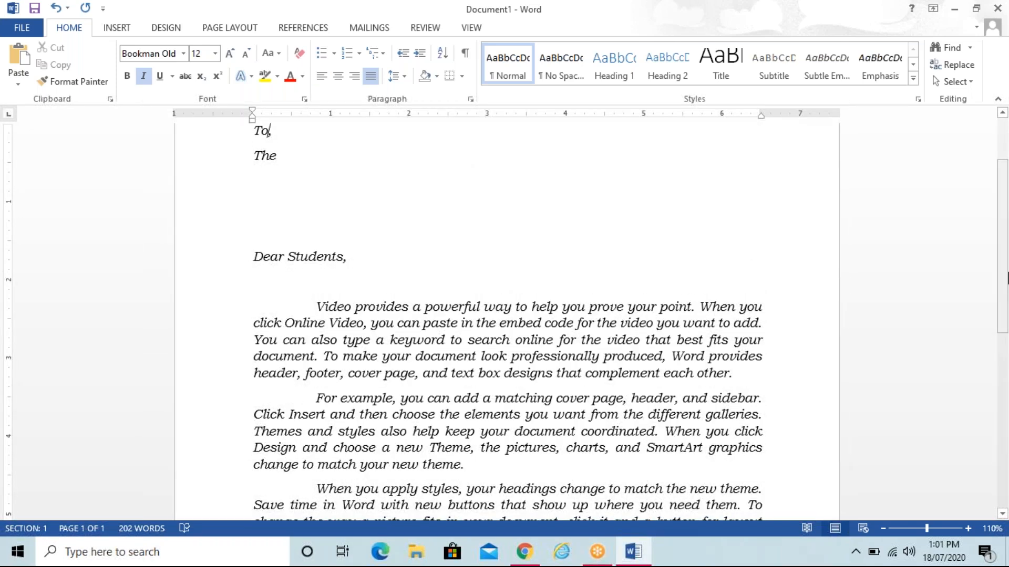
scroll(1006, 278, up, 2)
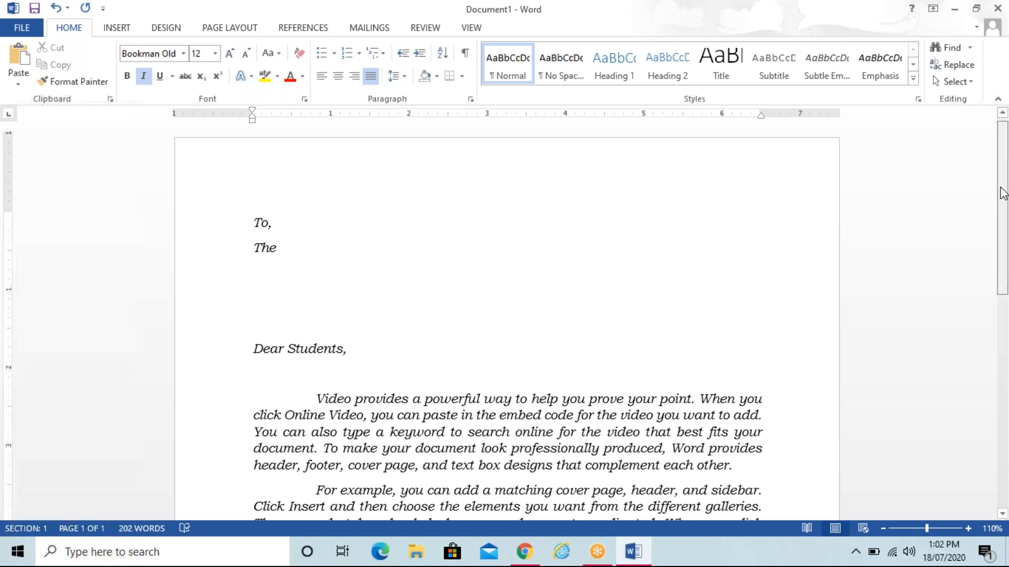
drag(1001, 193, 1004, 158)
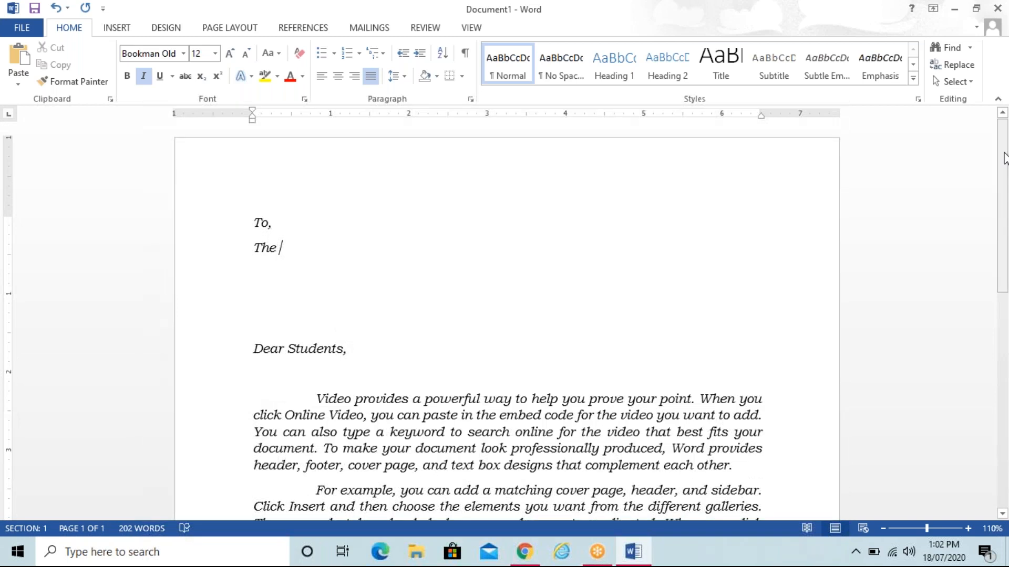
Step: Save the letter to the Desktop as 'Mail Merge' using Save As
click(21, 29)
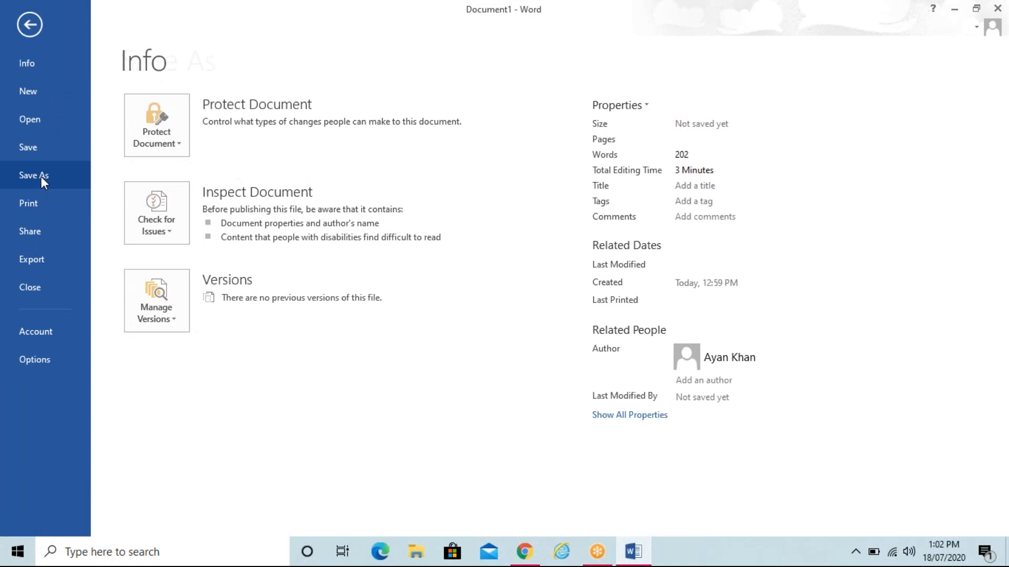
click(41, 177)
click(199, 154)
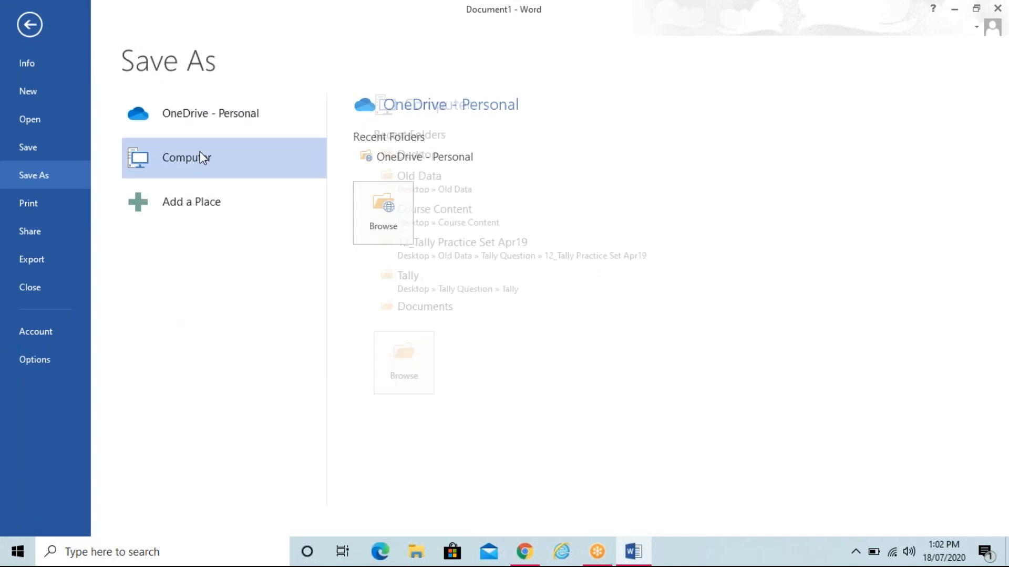
click(389, 365)
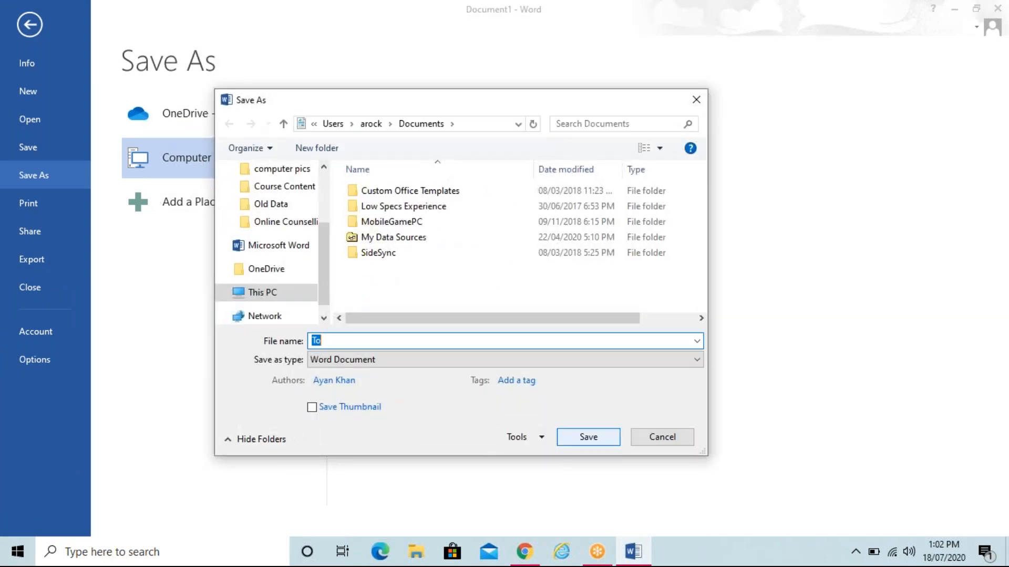
drag(327, 248, 324, 173)
click(270, 198)
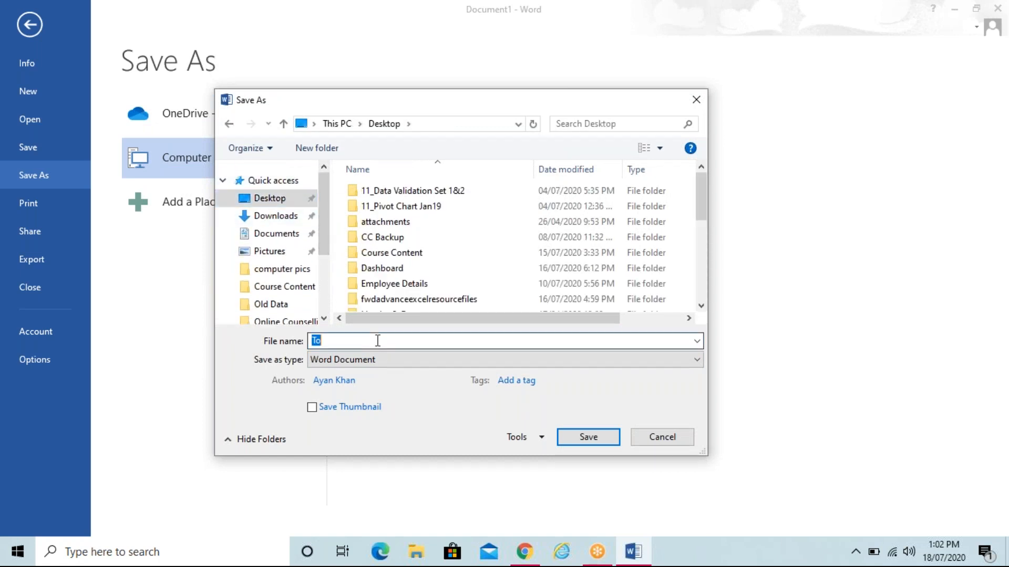
text(Mail Me)
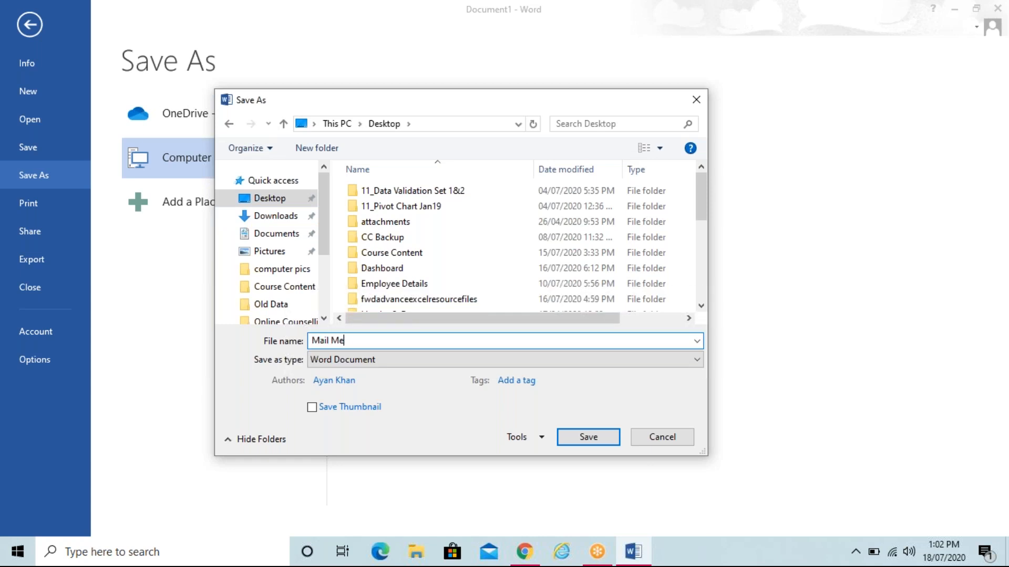
text(rge)
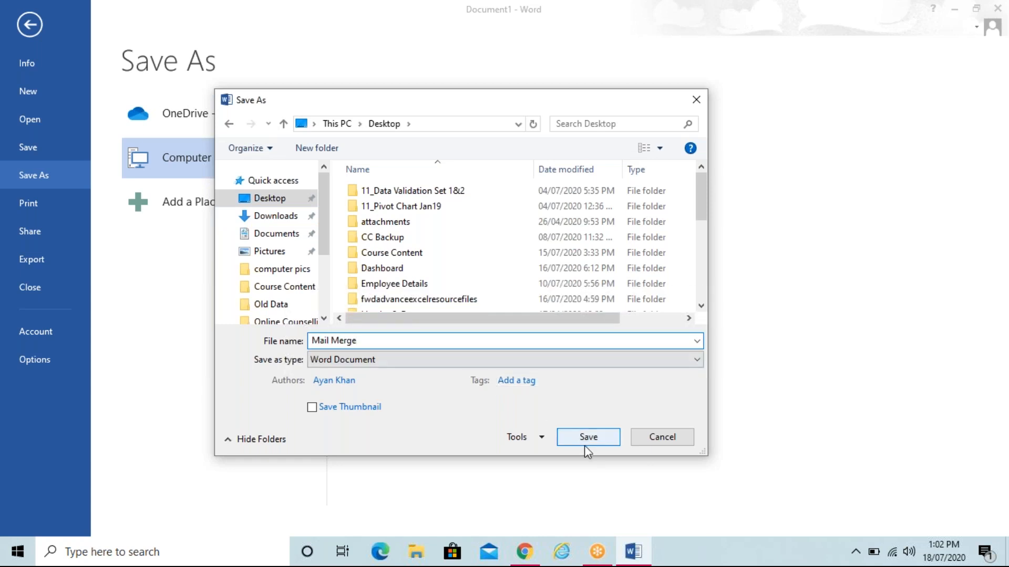
click(585, 444)
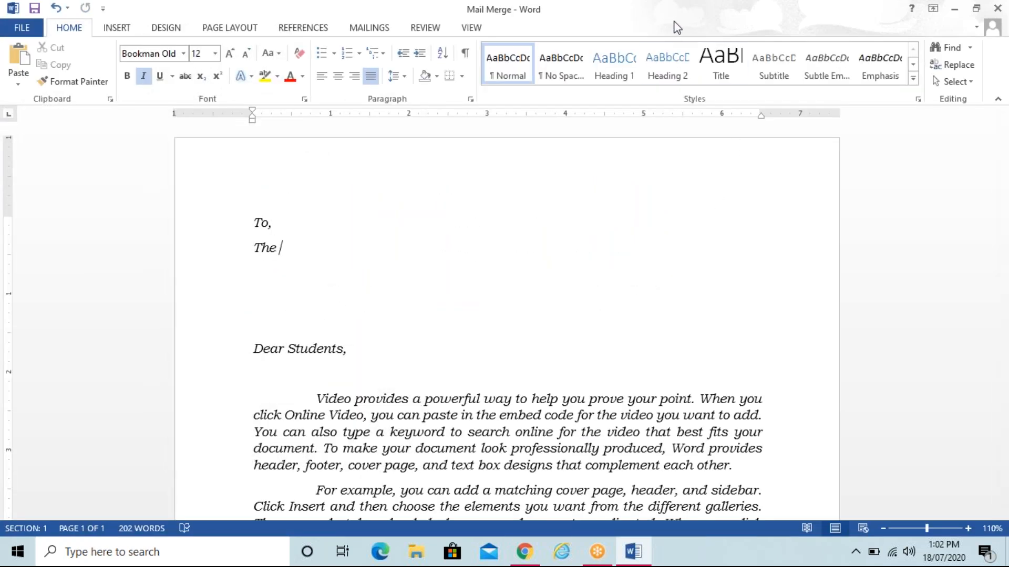
click(675, 20)
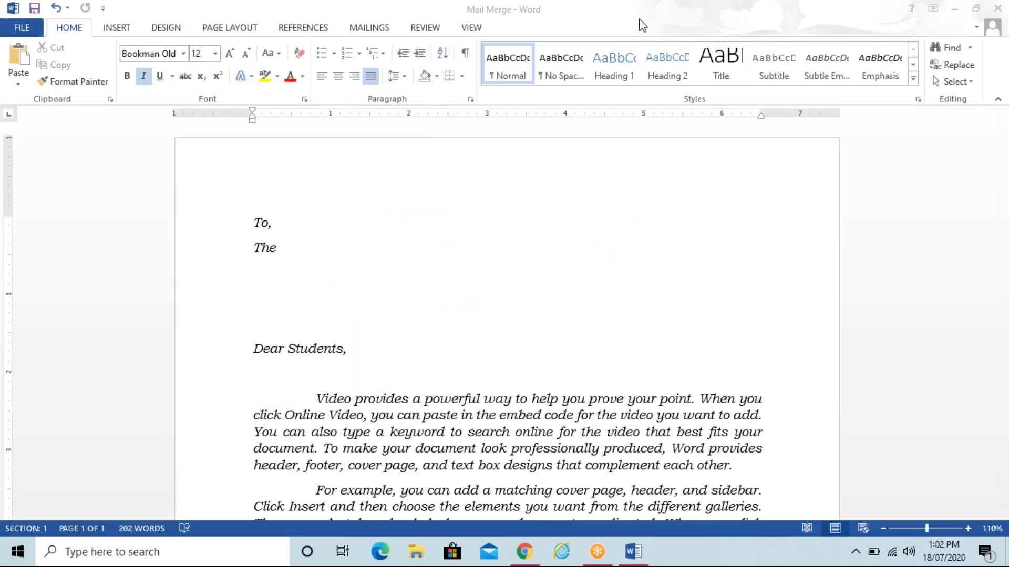
click(581, 237)
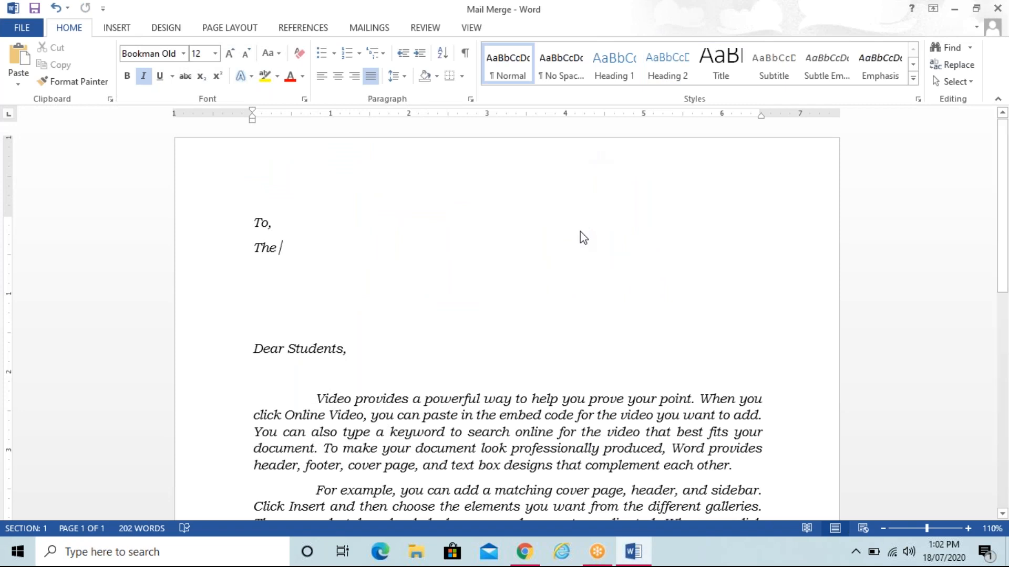
click(995, 8)
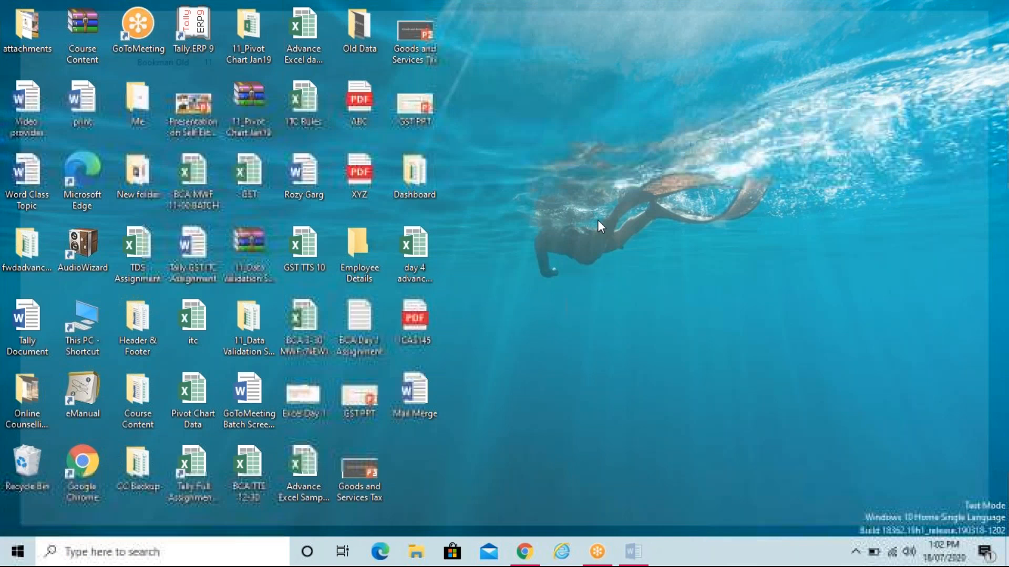
right_click(543, 202)
click(559, 243)
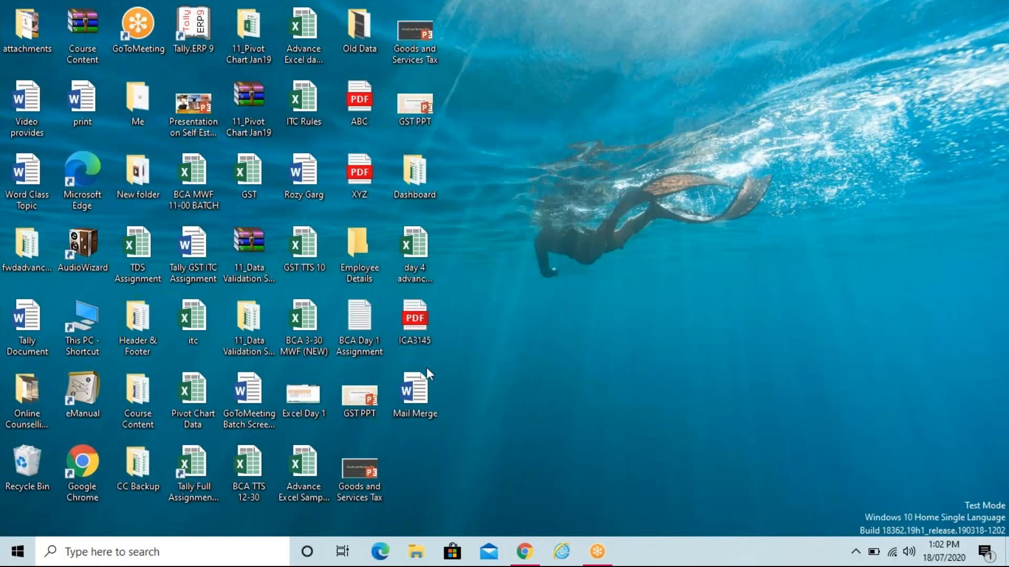
double_click(411, 395)
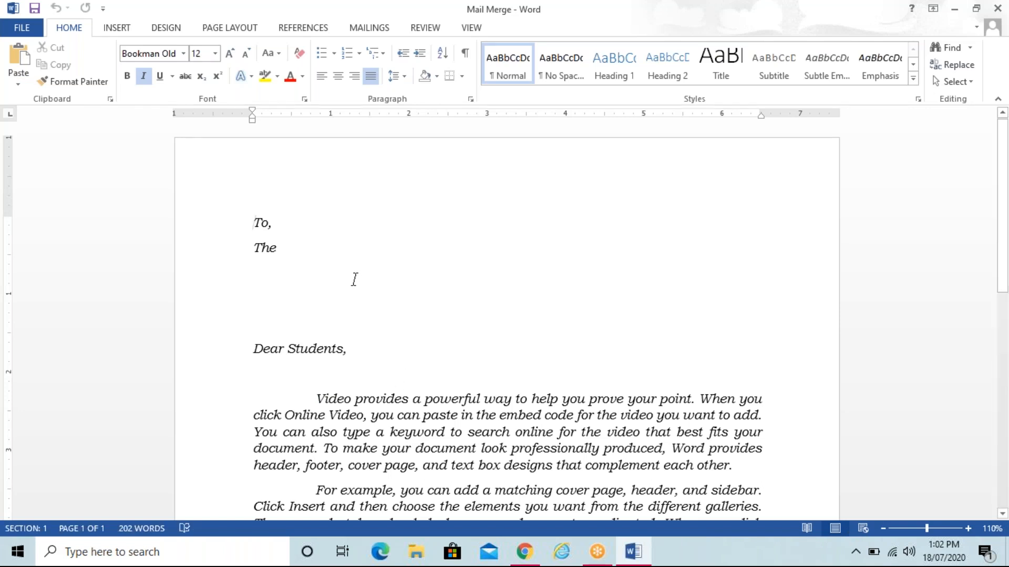
Step: Put the cursor after 'The' in the letter and show the Mailings tab
click(349, 264)
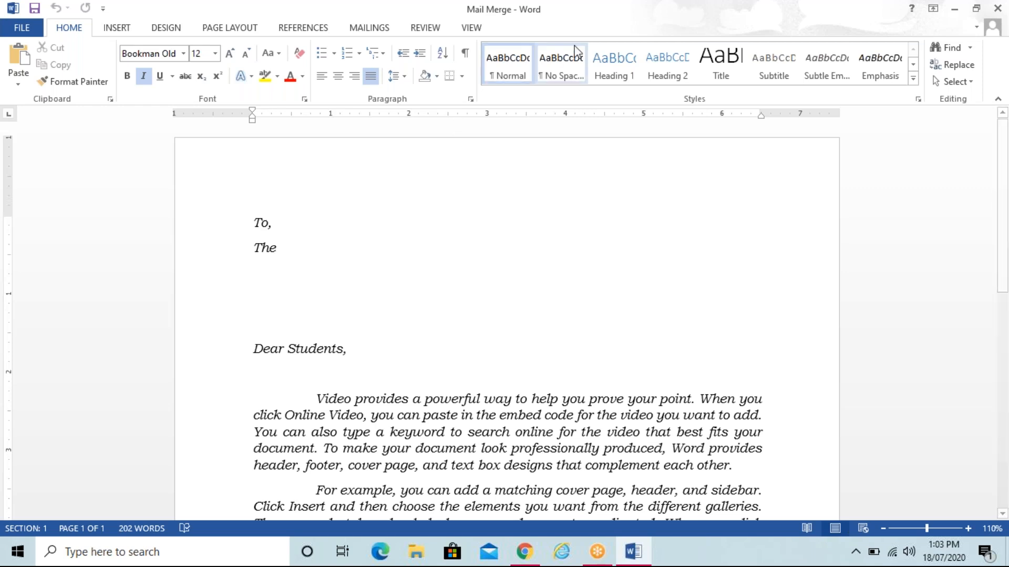
click(615, 24)
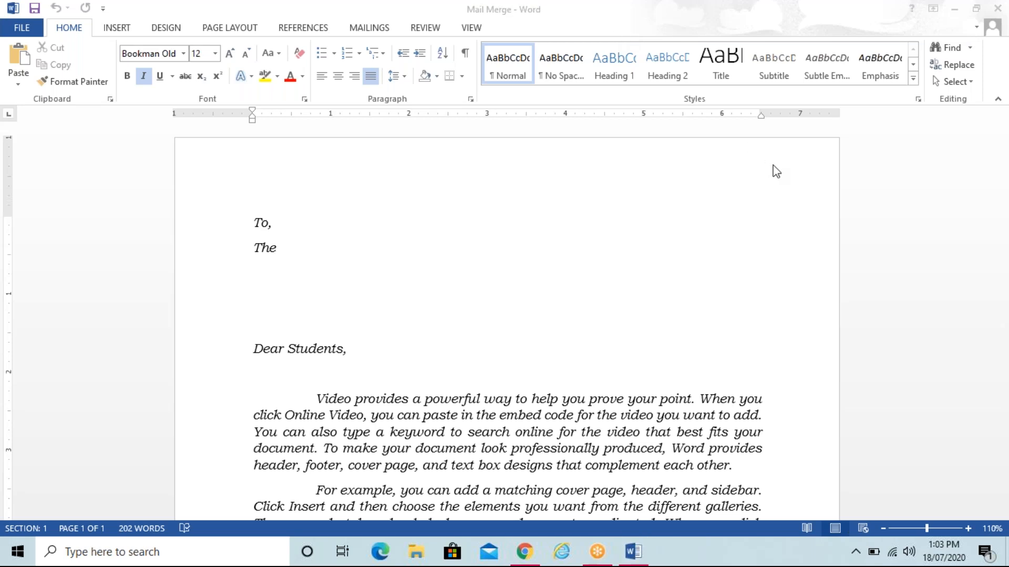
click(340, 262)
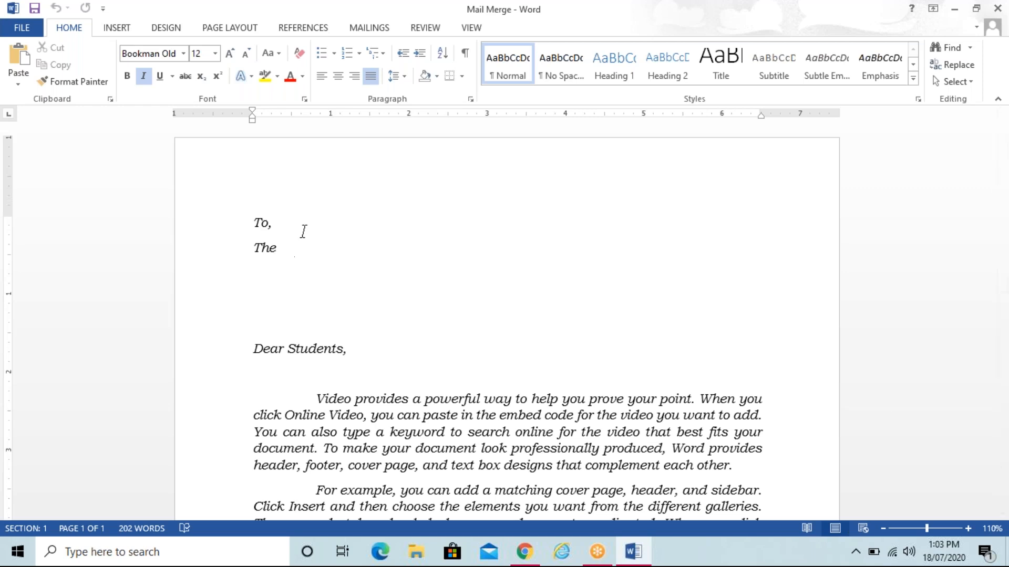
click(370, 28)
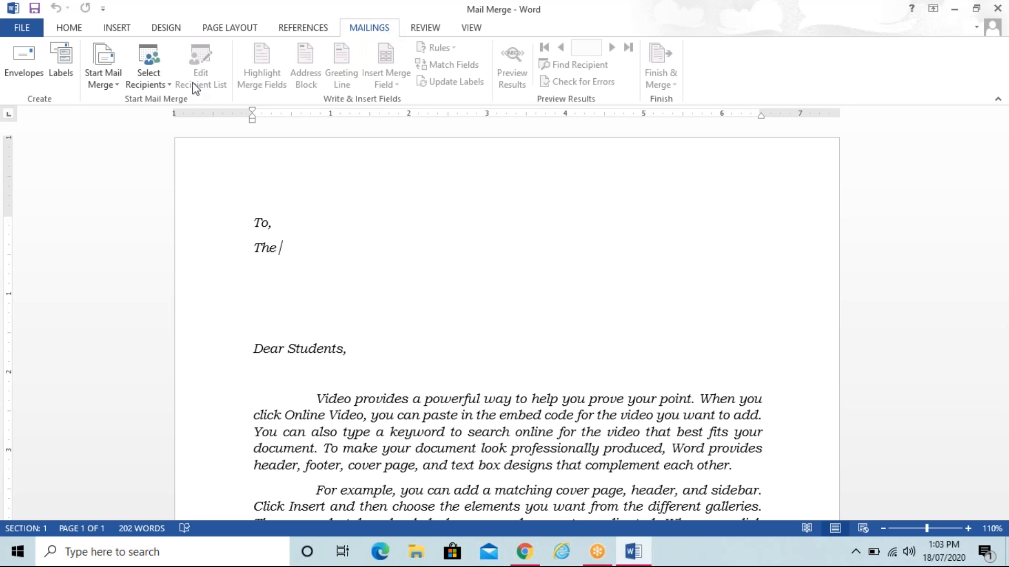
Step: Launch the Step-by-Step Mail Merge Wizard from Start Mail Merge
click(117, 89)
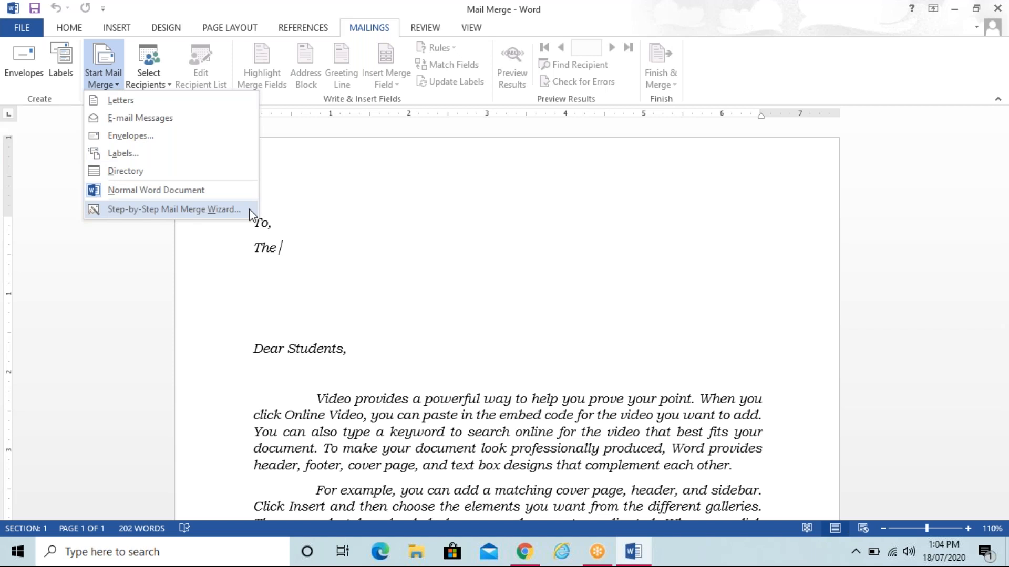
click(310, 249)
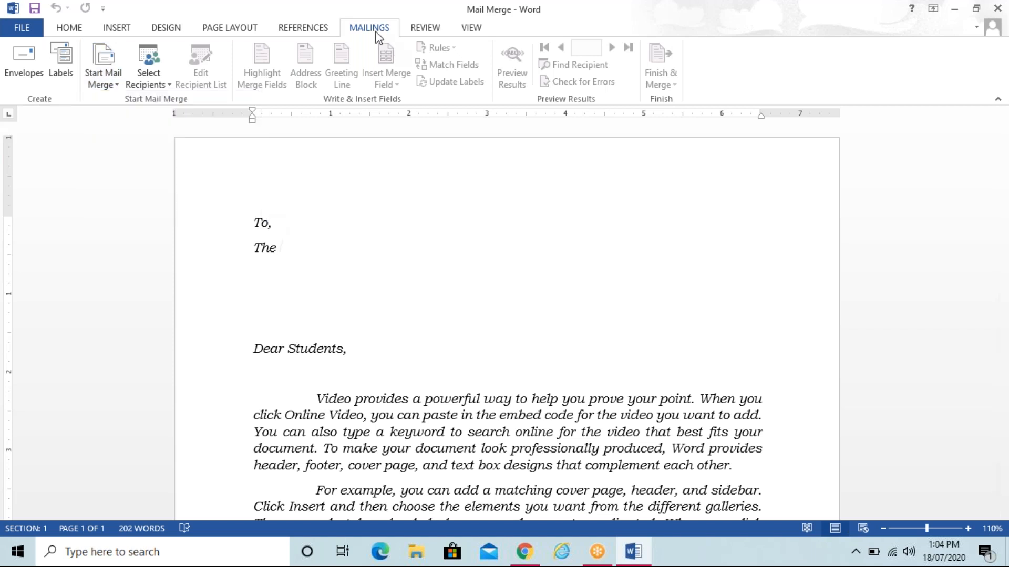
click(107, 83)
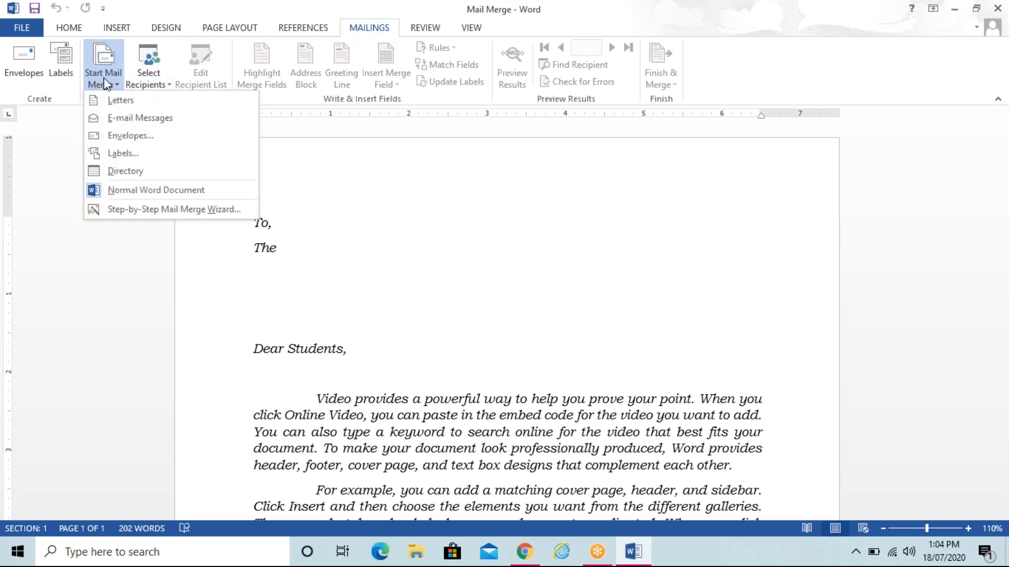
click(208, 213)
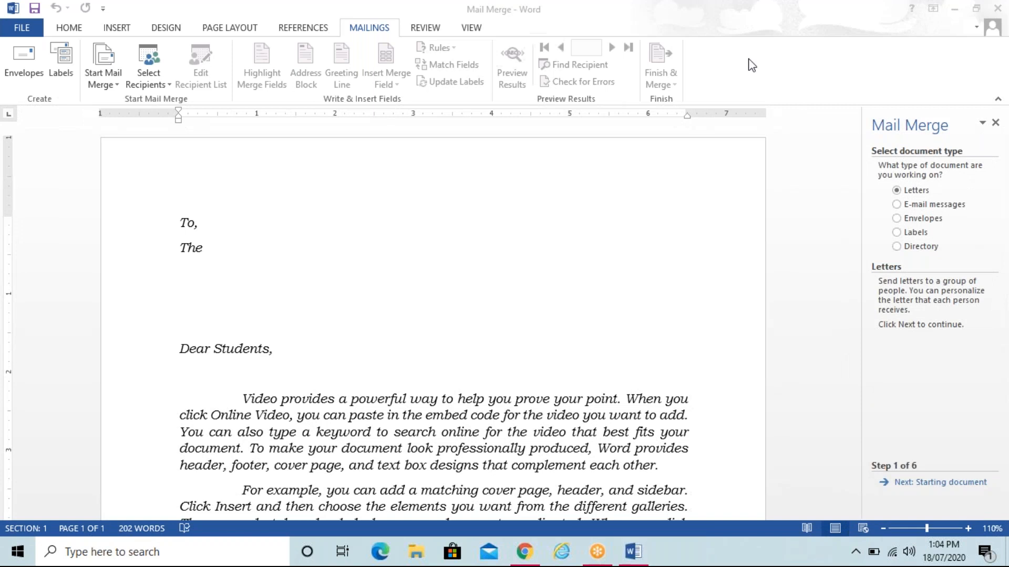
Step: Refocus the letter window and advance the Mail Merge wizard to Step 2, Starting document
click(221, 251)
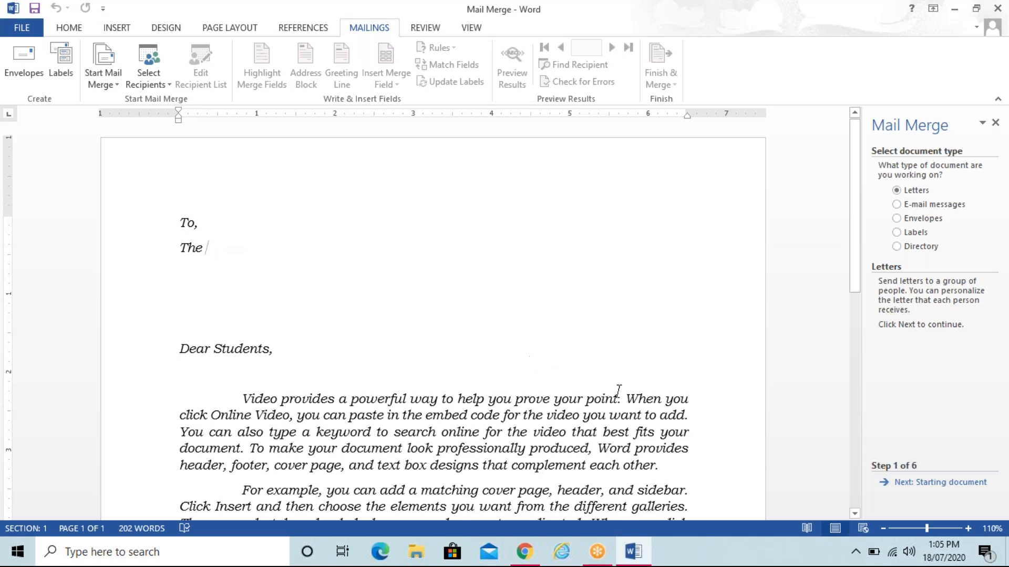
click(944, 483)
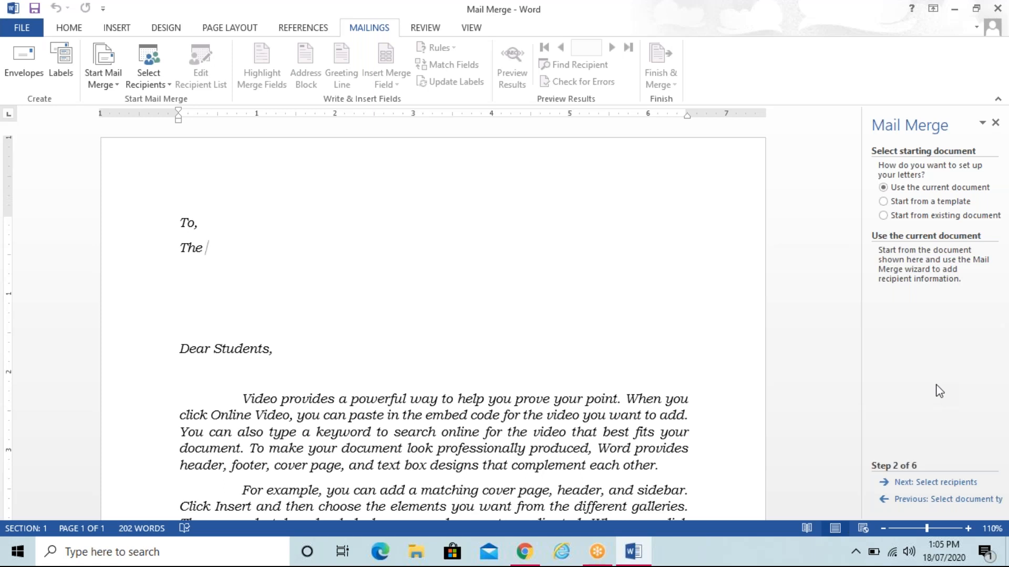
Step: Keep Use the current document and advance to Step 3, Select recipients
click(943, 483)
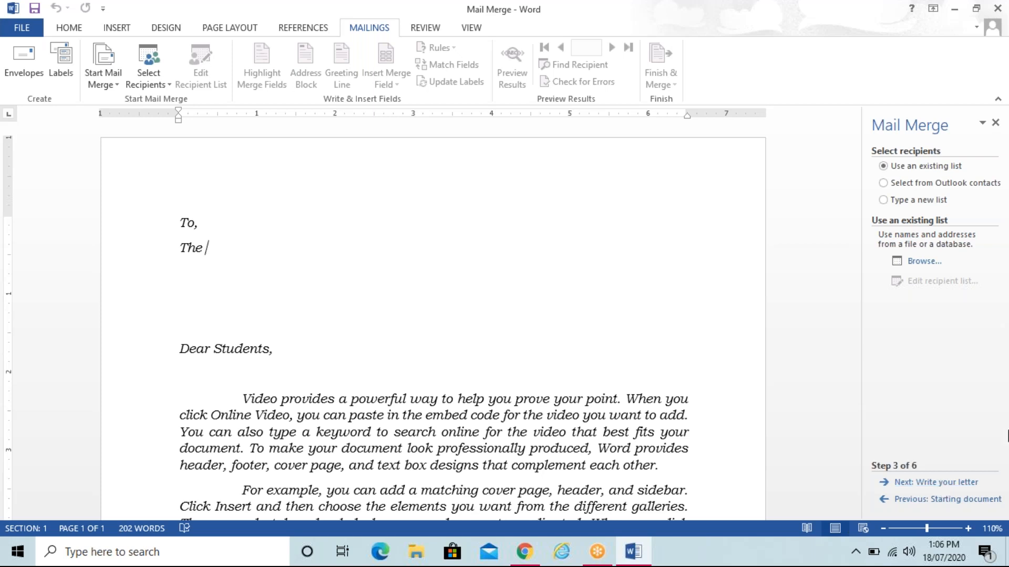
Step: Cancel browsing for an existing data source and choose Type a new list instead
click(918, 263)
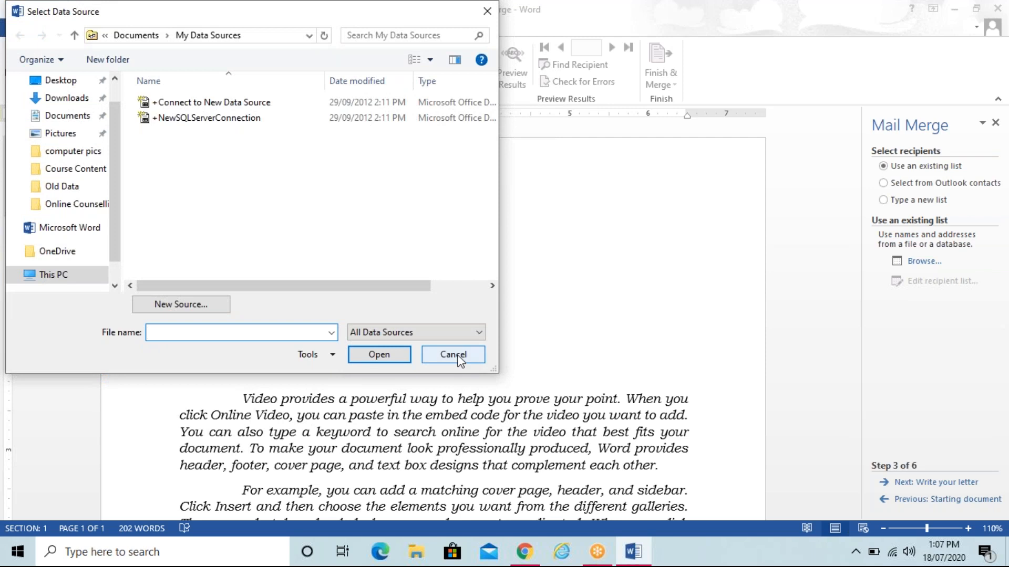
click(455, 356)
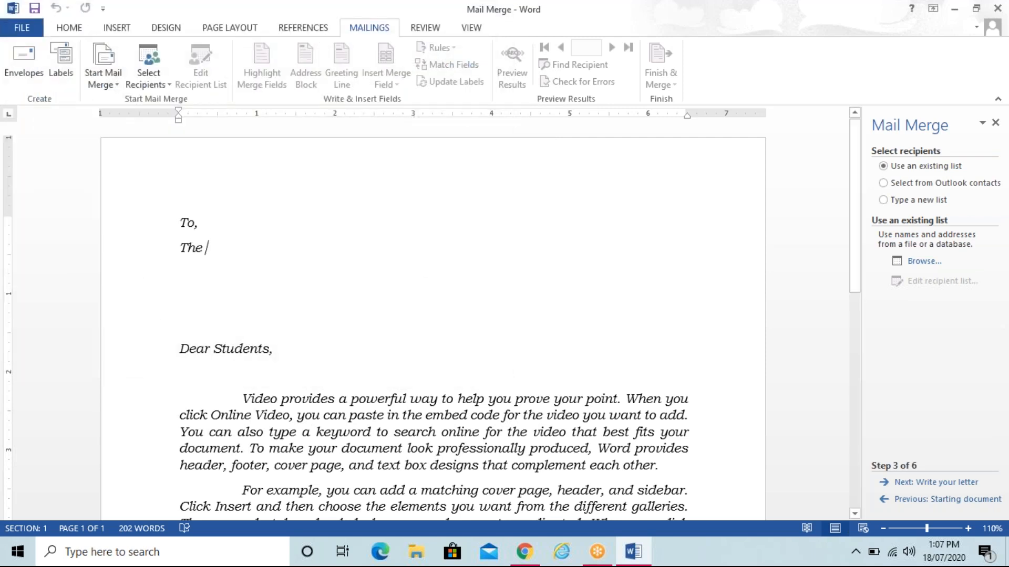
click(909, 202)
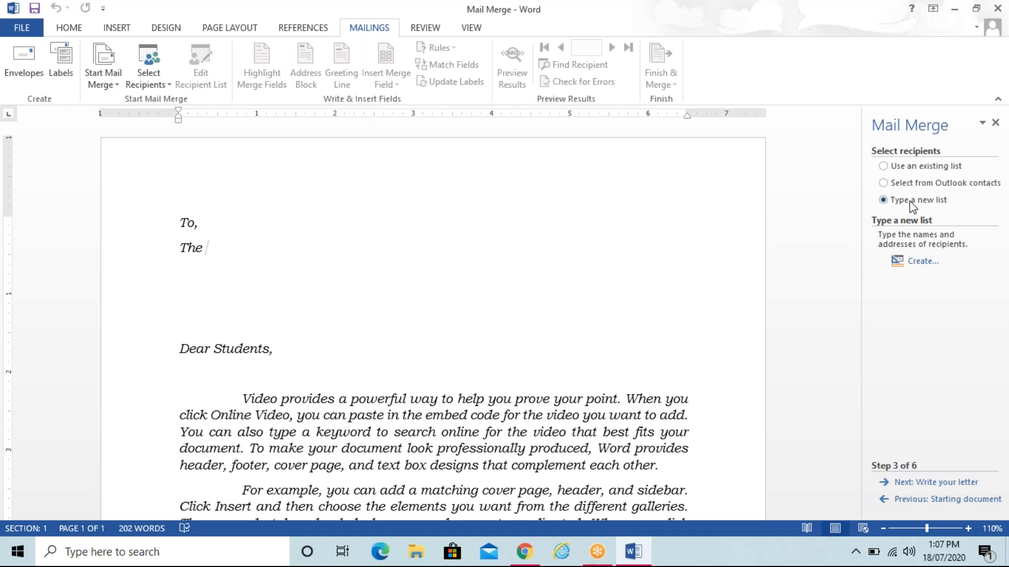
Step: Start a New Address List and enter the first recipient's title Miss and first name
click(920, 263)
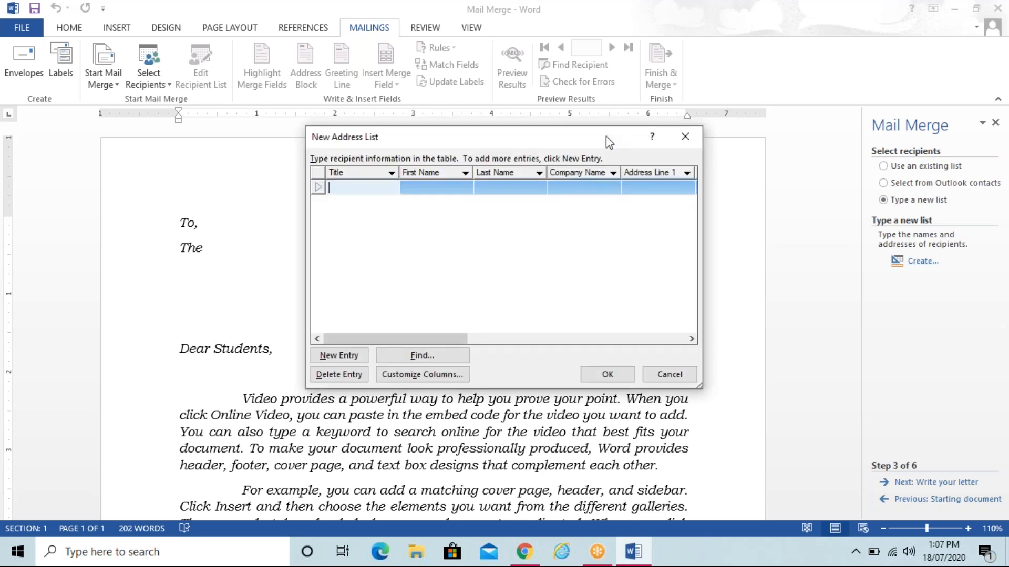
drag(606, 137, 502, 169)
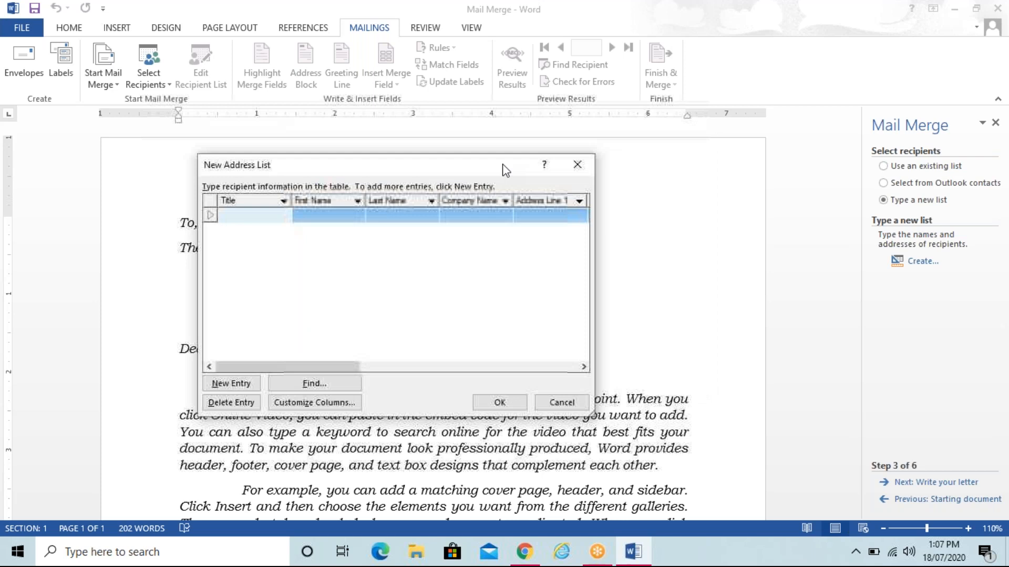
click(277, 215)
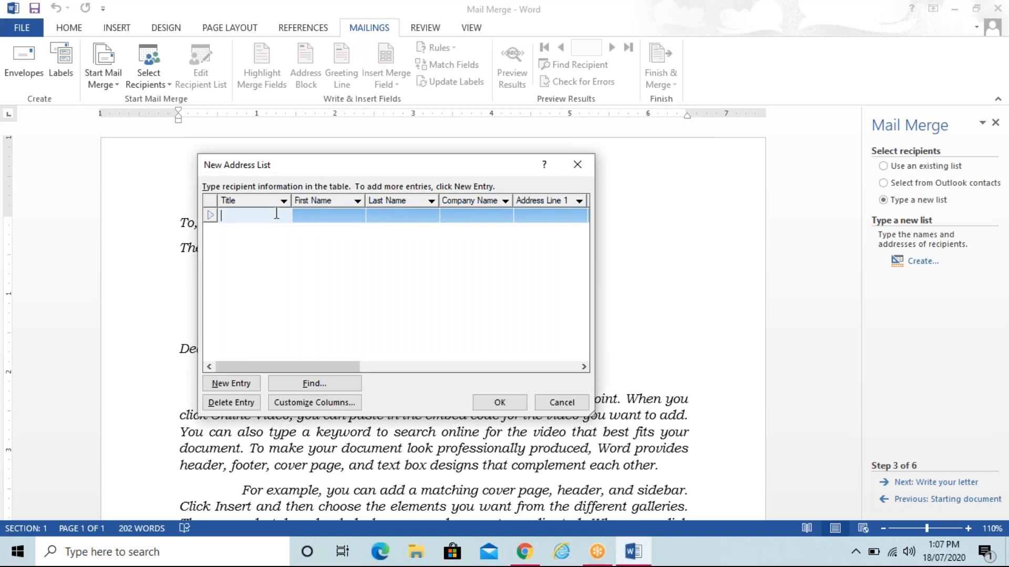
text(Miss)
key(Tab)
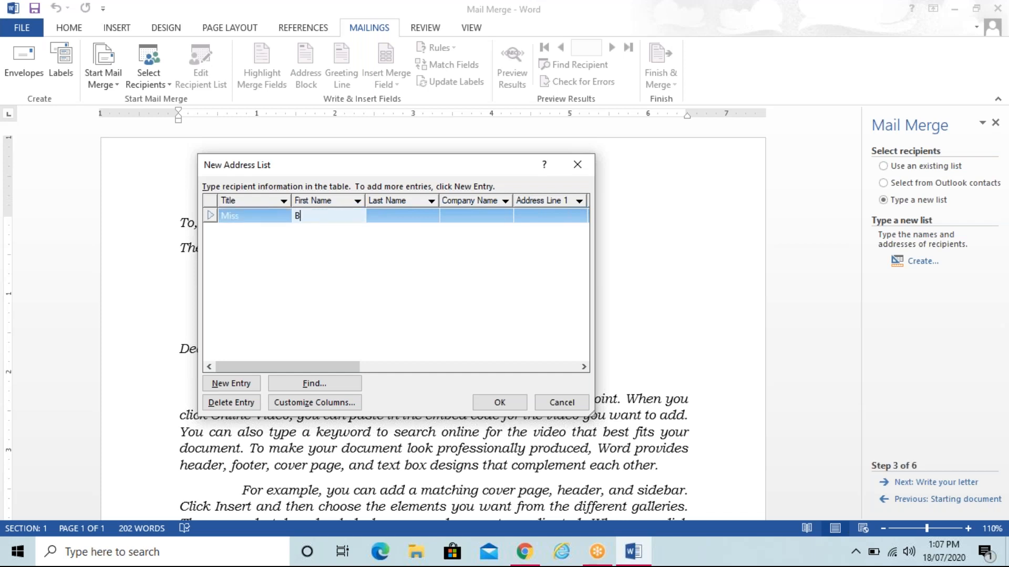
key(Tab)
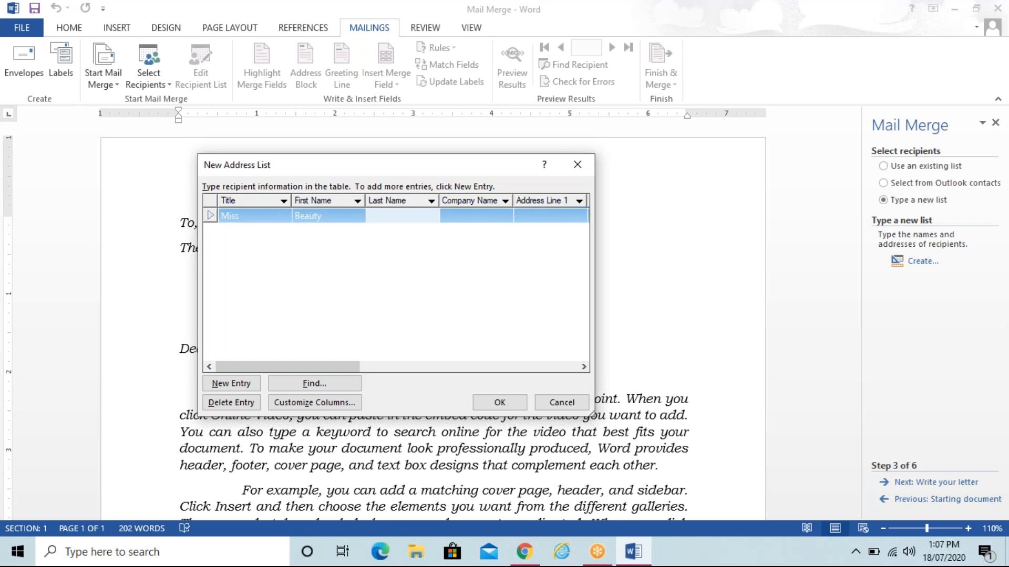
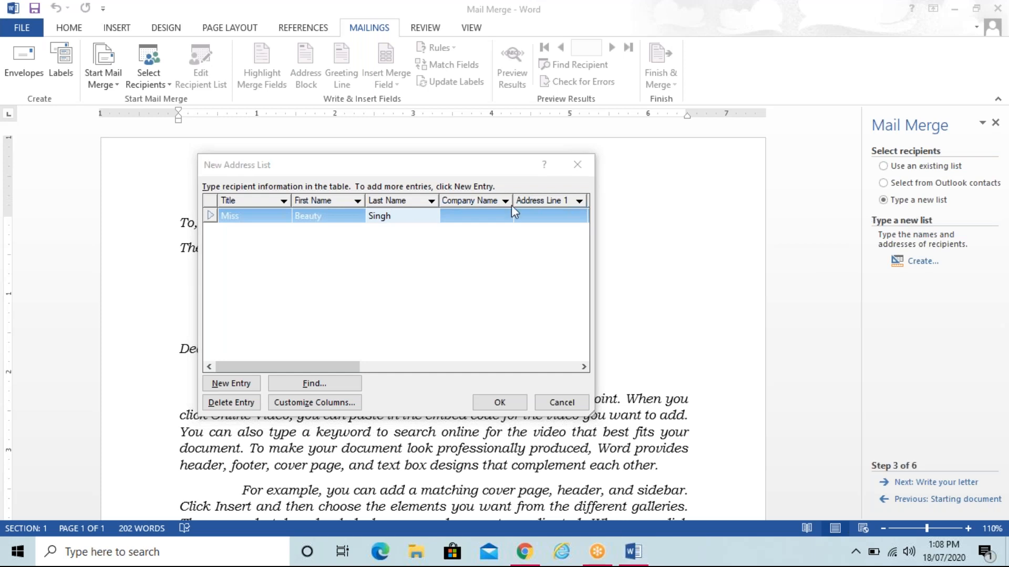
Step: Enter the first recipient's last name and company Tata Consultancy Services
click(402, 218)
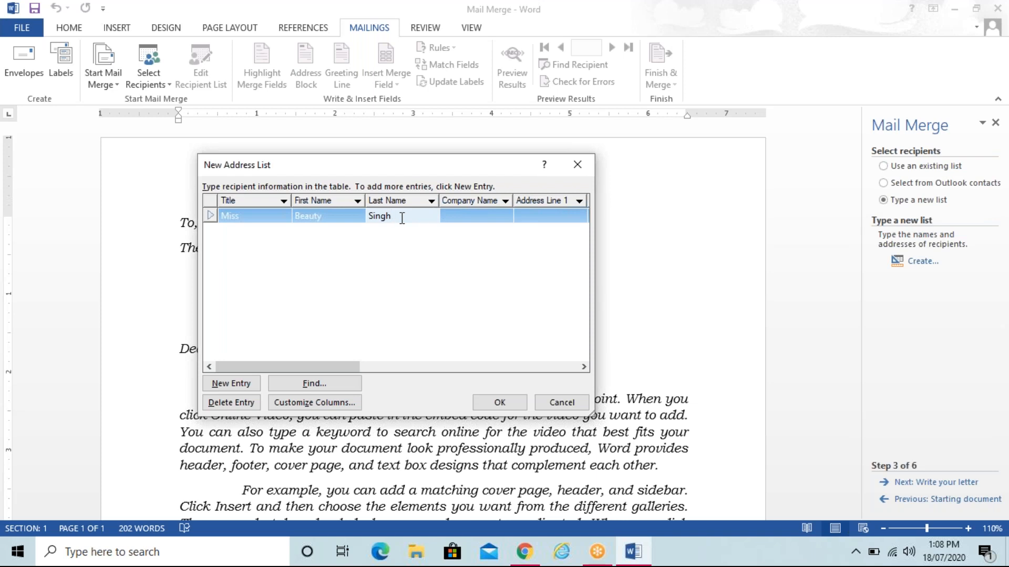
key(Tab)
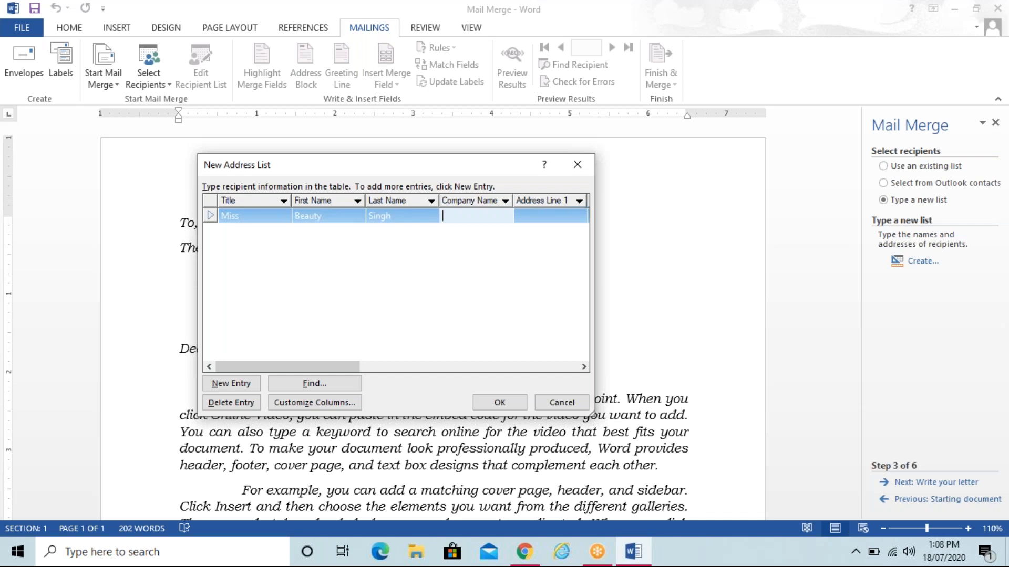
text(Tata Consultancy Services)
key(shift+Left)
key(shift+Left)
key(shift+Left)
key(shift+Left)
key(shift+Left)
key(shift+Left)
key(shift+Left)
key(shift+Left)
key(shift+Left)
key(shift+Left)
key(shift+Left)
key(shift+Left)
key(shift+Left)
key(shift+Left)
key(shift+Left)
key(shift+Left)
key(shift+Left)
key(shift+Left)
key(shift+Left)
key(shift+Left)
key(shift+Left)
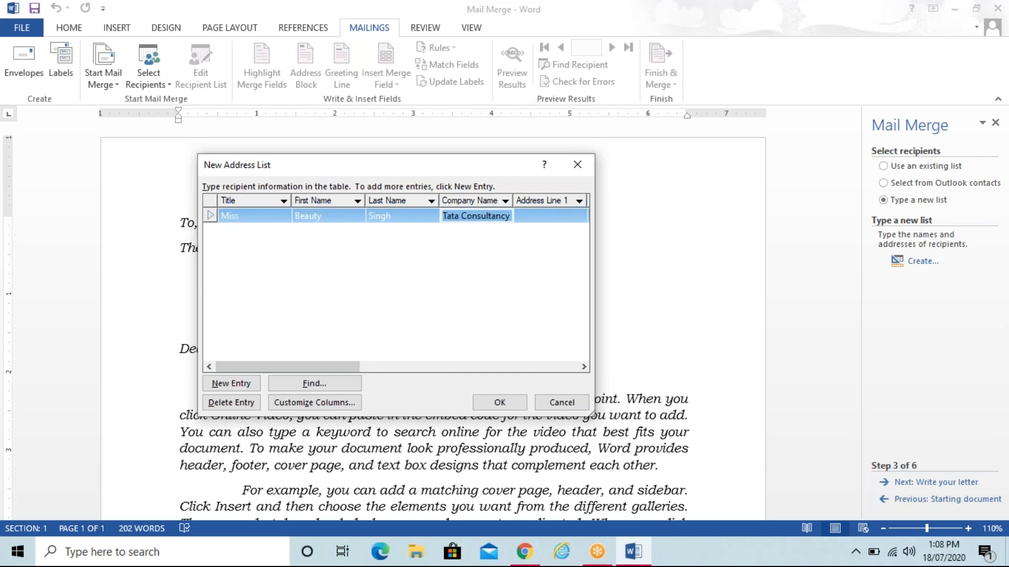
key(Tab)
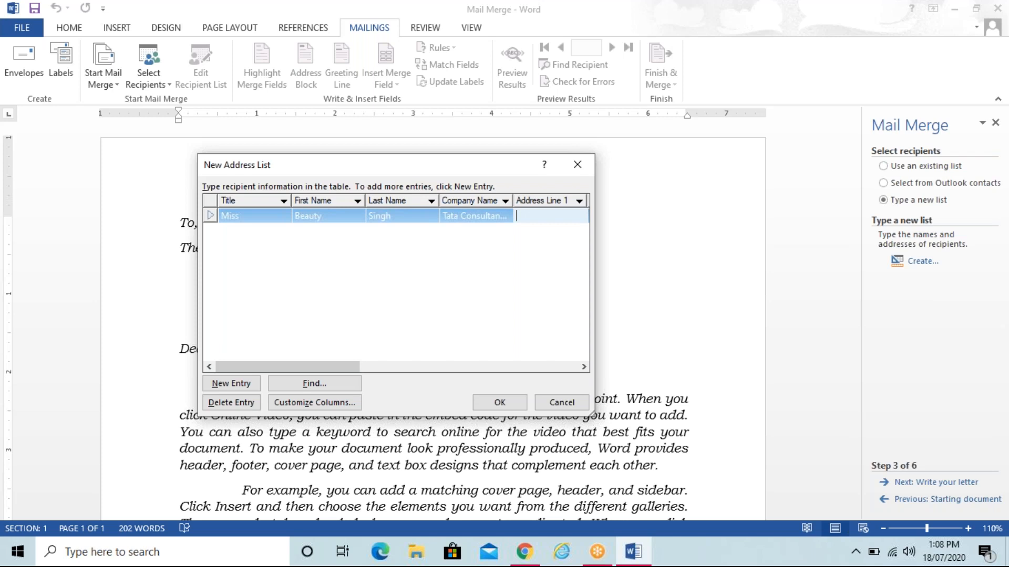
Step: Fill in the first recipient's street address, city, state and ZIP code, skipping Address Line 2
key(Tab)
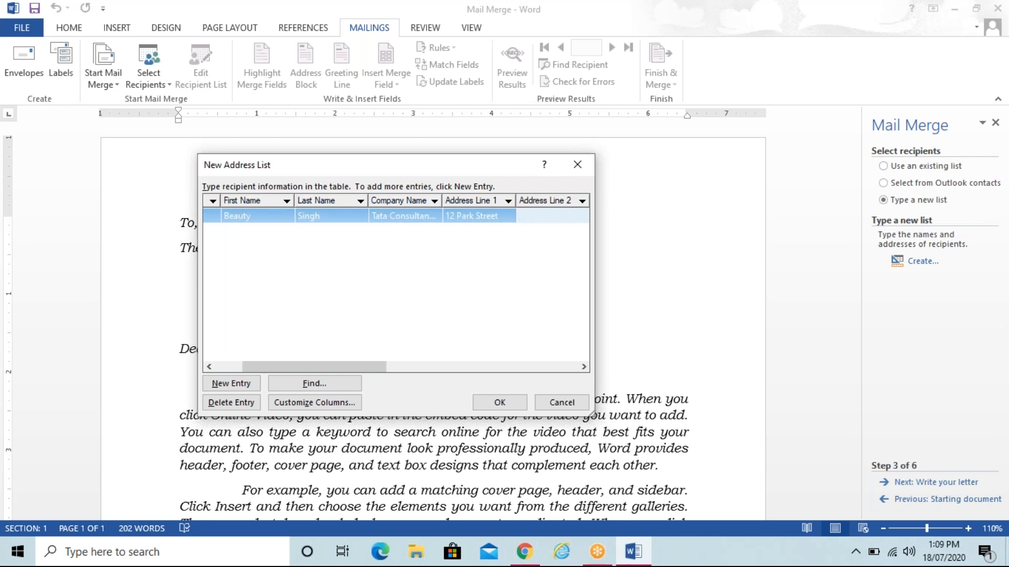
key(Tab)
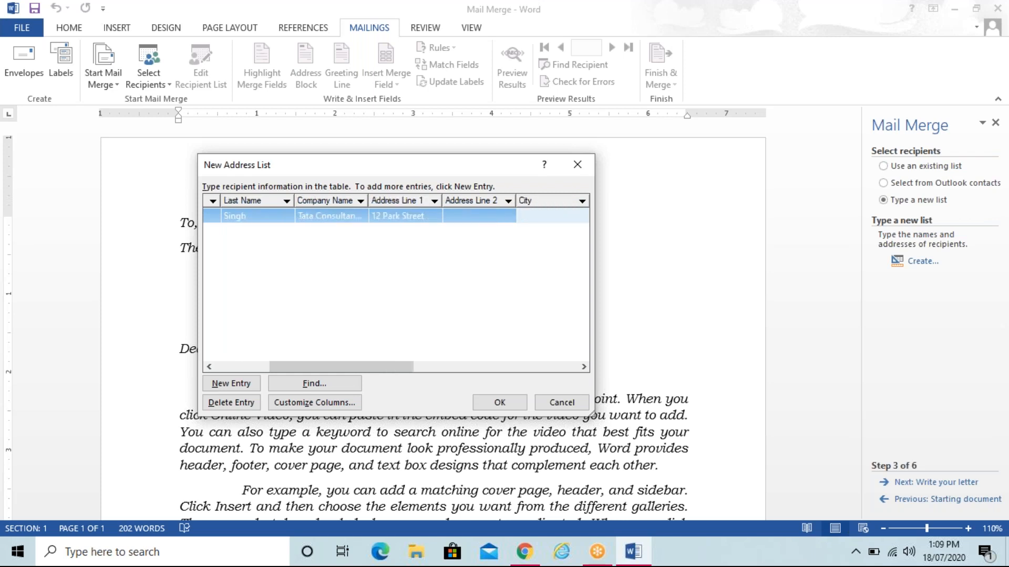
text(KOlkata)
key(BackSpace)
key(BackSpace)
key(BackSpace)
key(BackSpace)
key(BackSpace)
key(BackSpace)
text(olkata)
key(Tab)
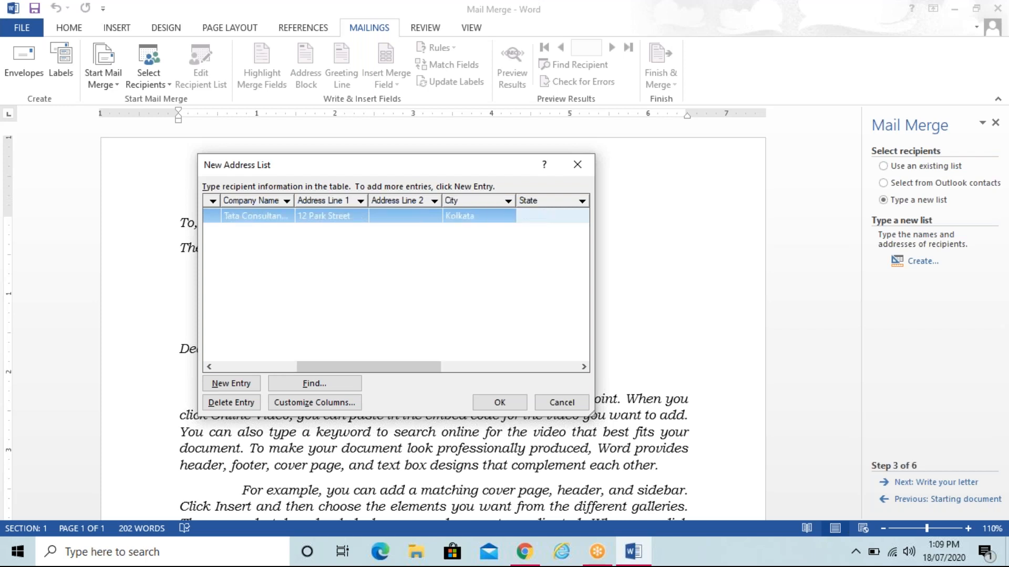
text(West Bengal)
key(Tab)
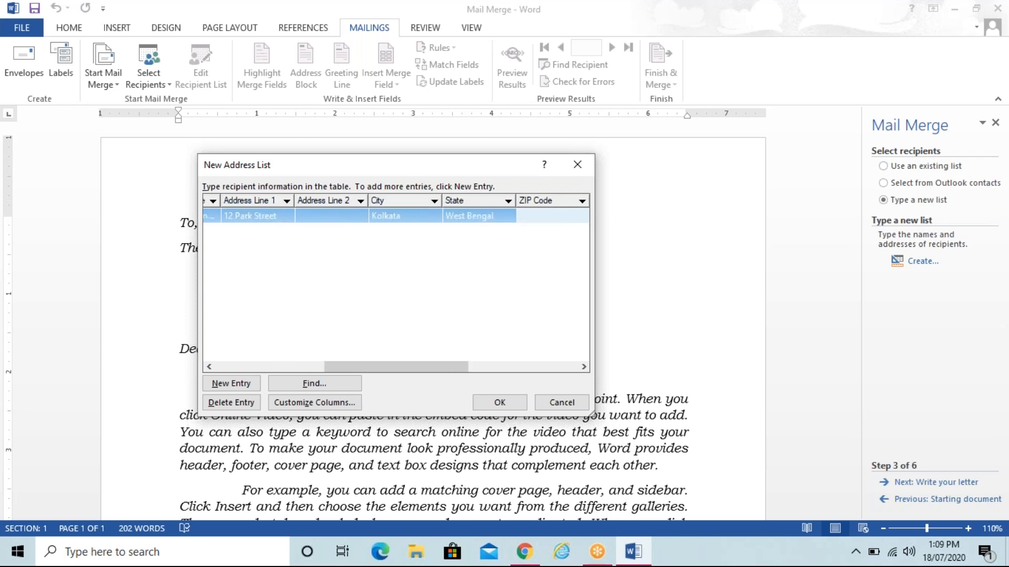
text(700012)
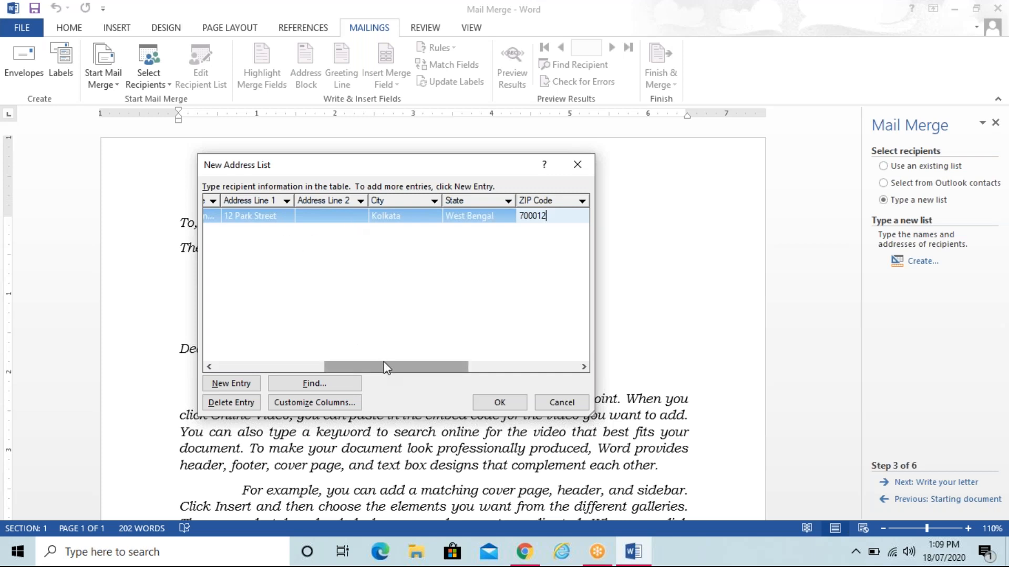
drag(384, 366, 355, 381)
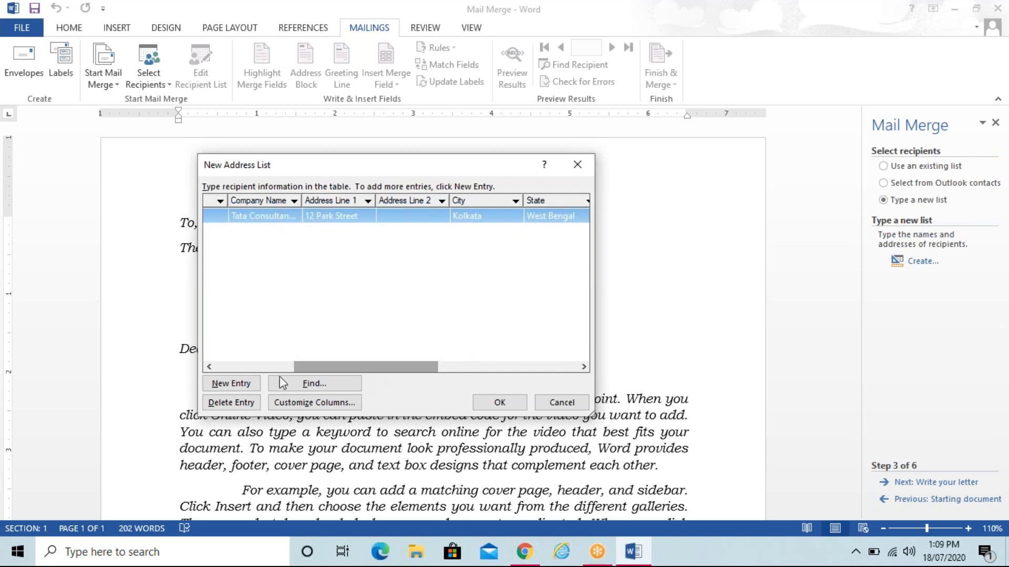
Step: Add a second recipient with title Mr, first and last name, and company WIPRO Ltd
click(249, 384)
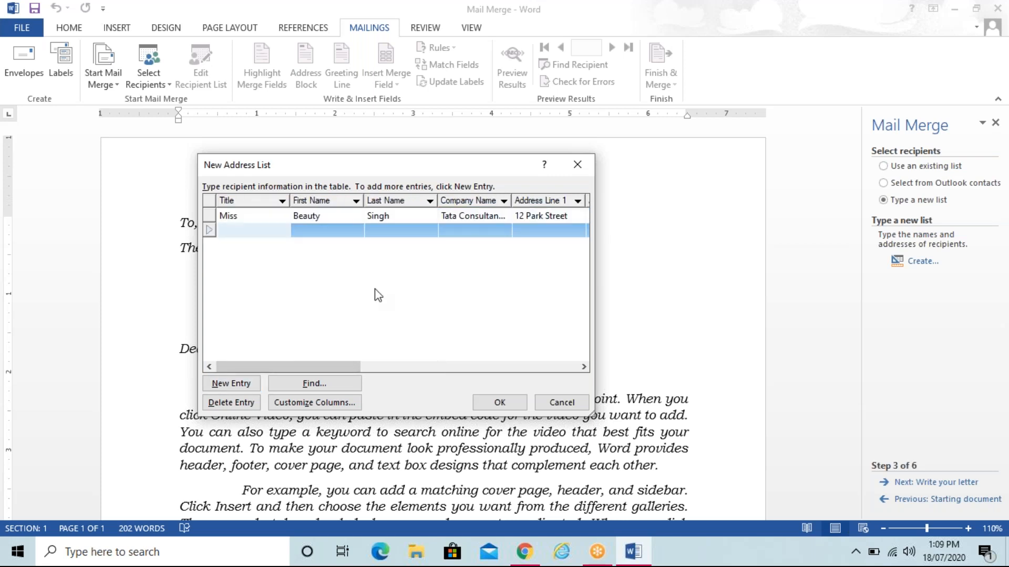
text(B)
key(BackSpace)
text(Mr)
key(Tab)
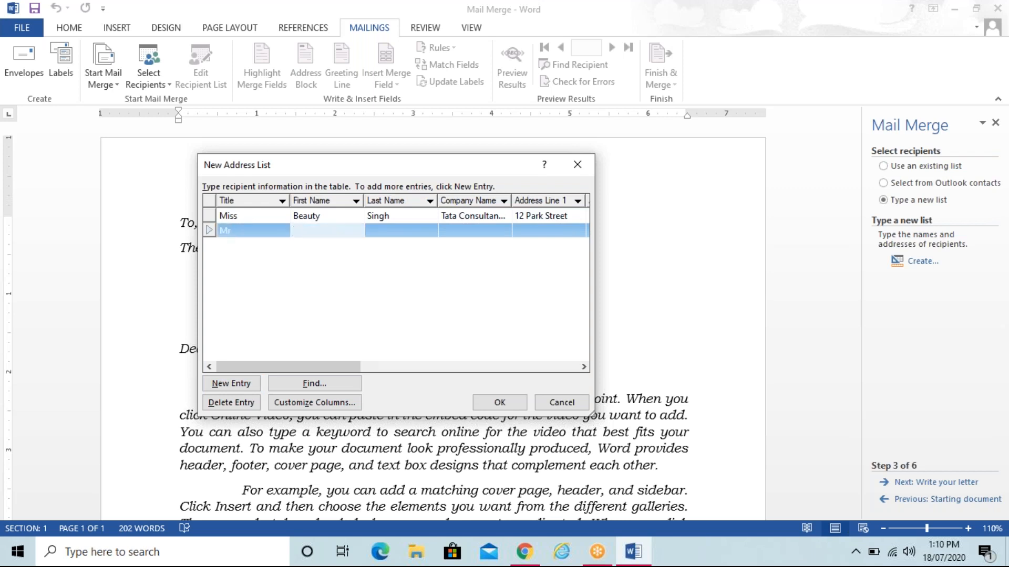
key(Tab)
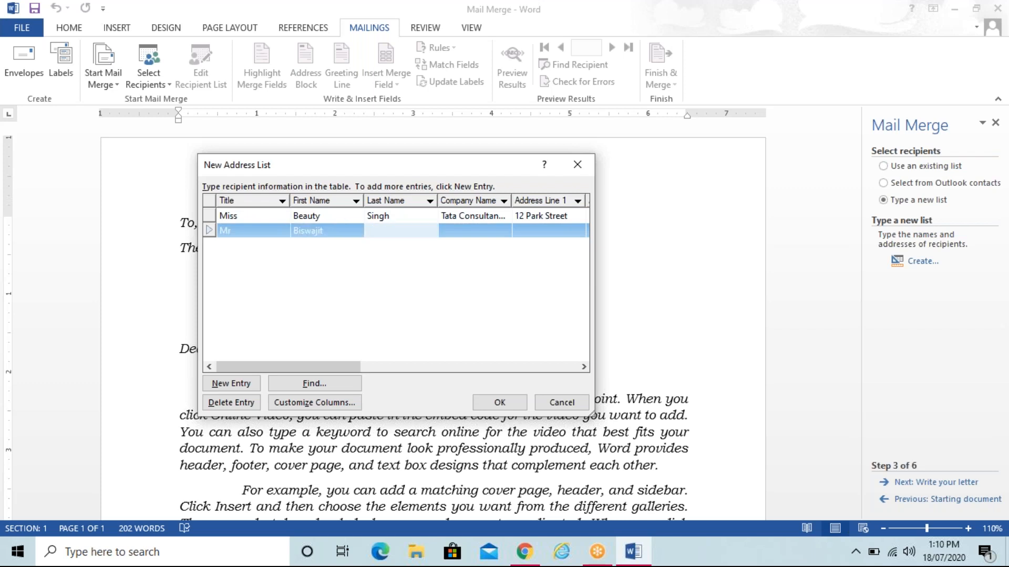
key(Tab)
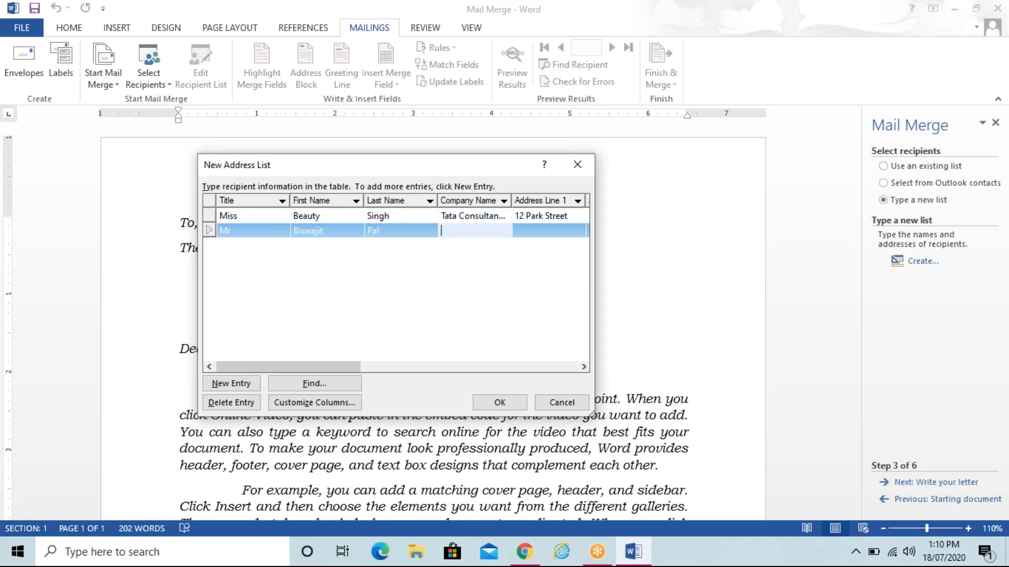
text(WIPRO Ltd)
key(Tab)
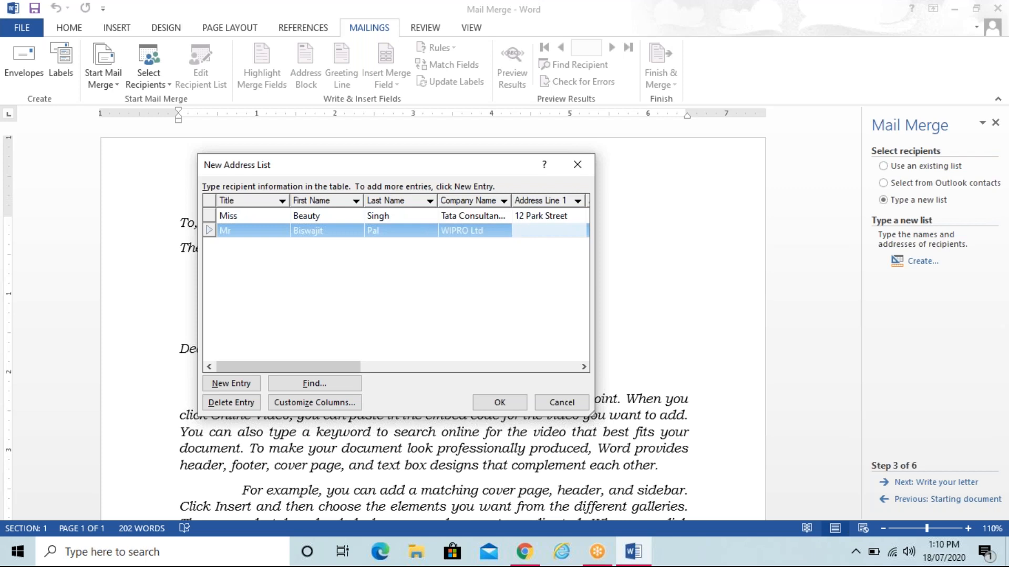
Step: Enter the second recipient's address line, city, state and ZIP code
key(Tab)
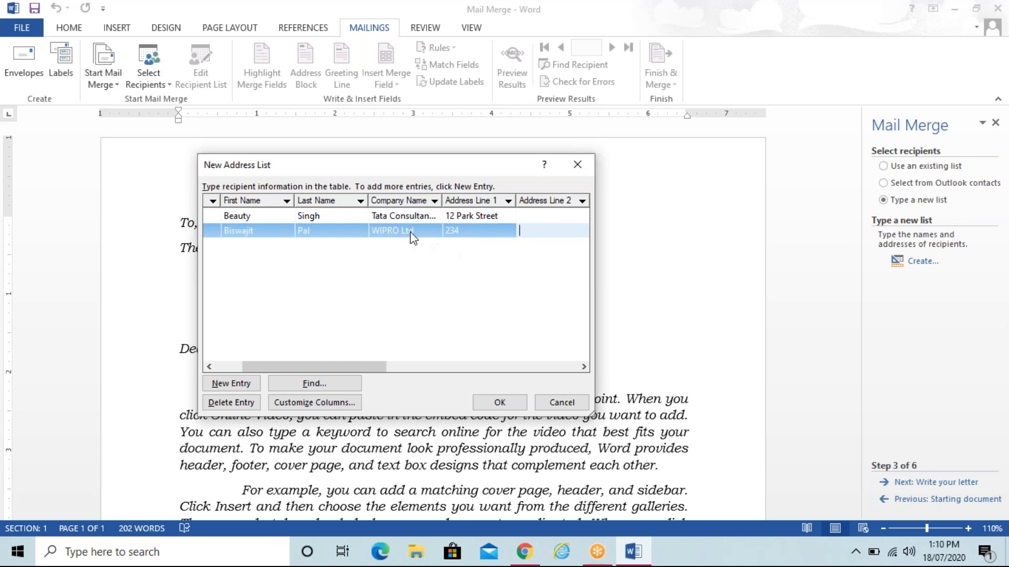
key(shift+Tab)
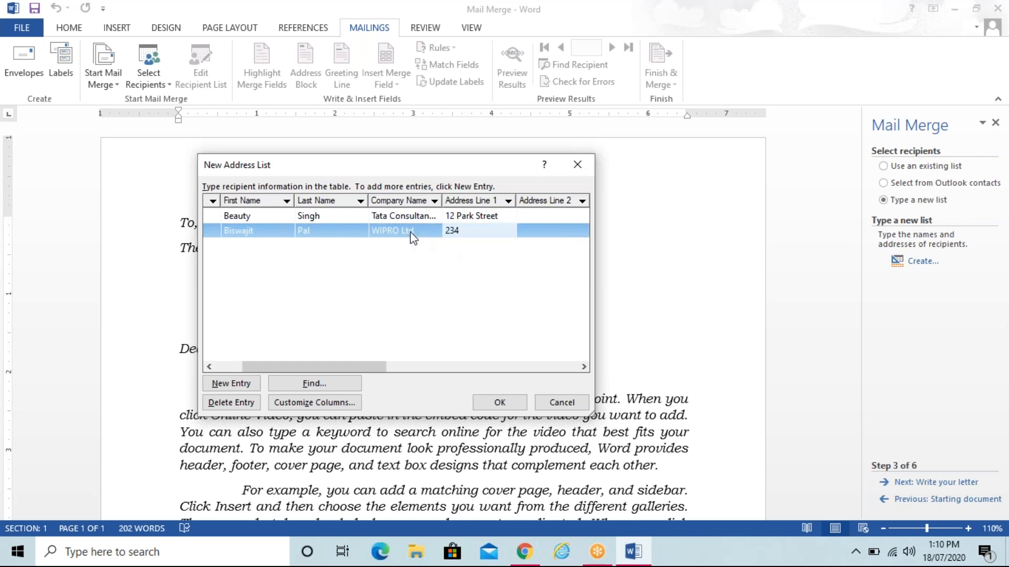
key(Tab)
key(Tab)
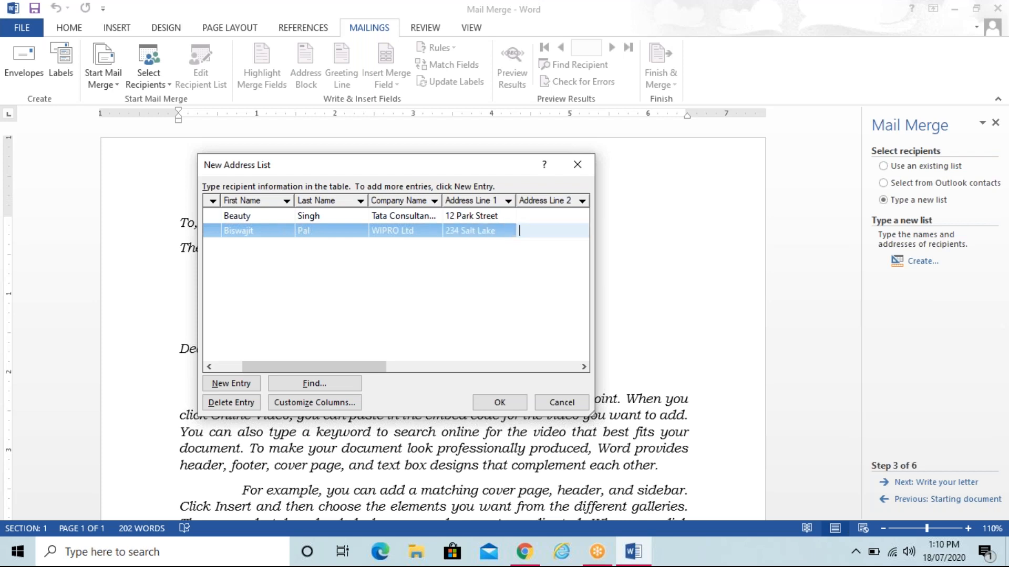
text(Sal)
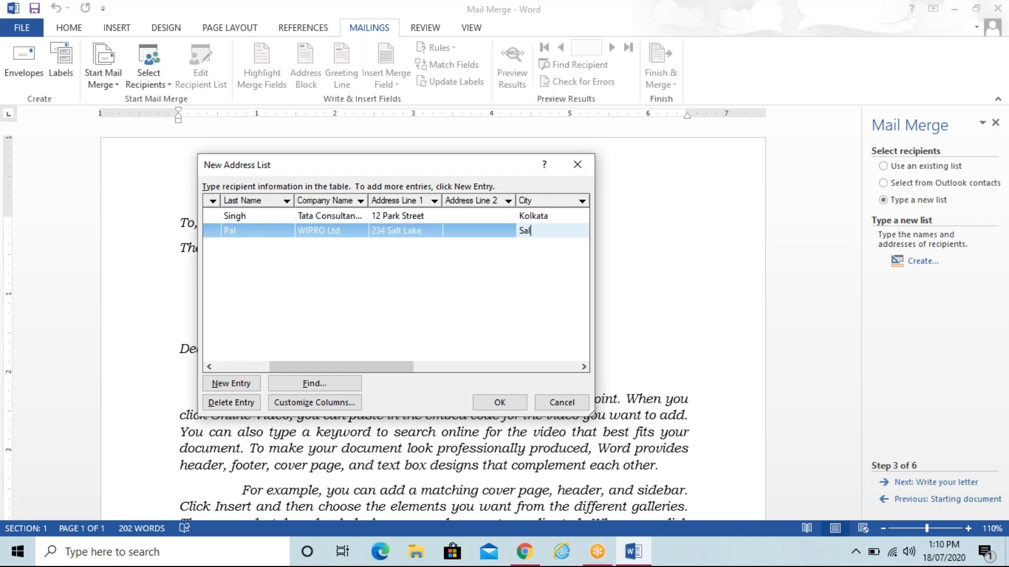
text(t Lake)
key(Tab)
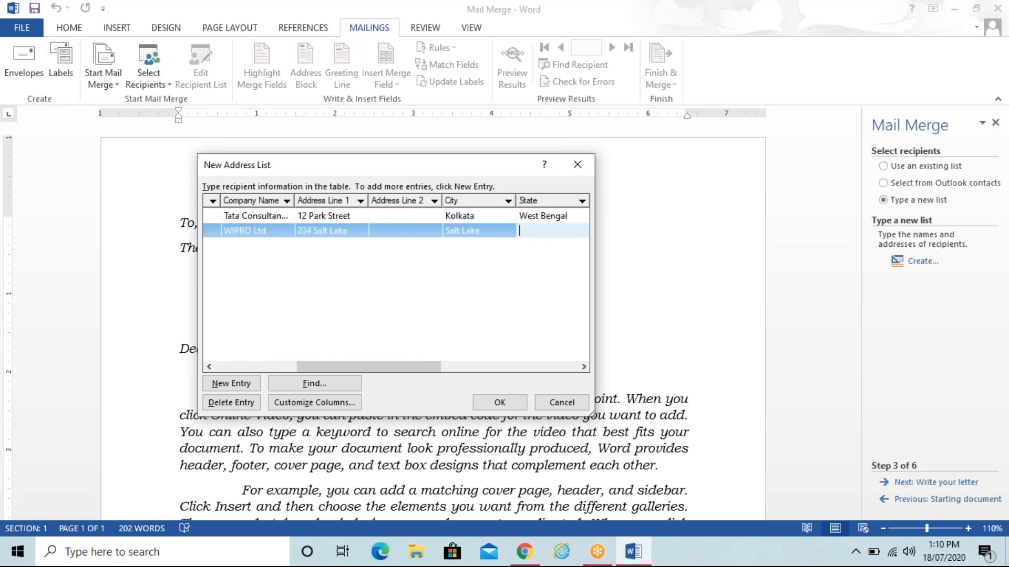
text(West Bangal)
key(Tab)
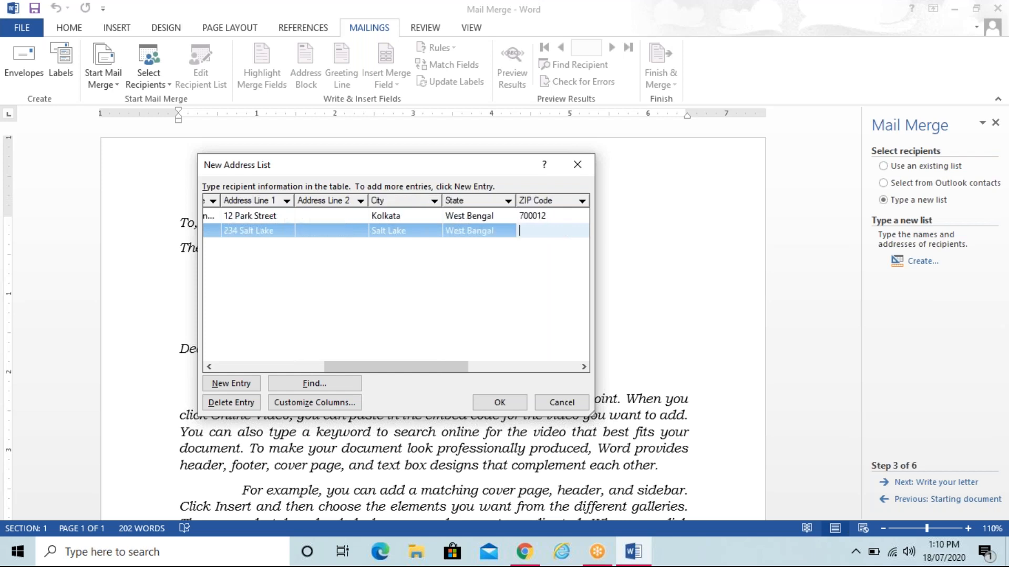
text(700100)
Step: Add a third recipient with title Mr, first and last name, and company K K Singhania Pvt Ltd
click(231, 388)
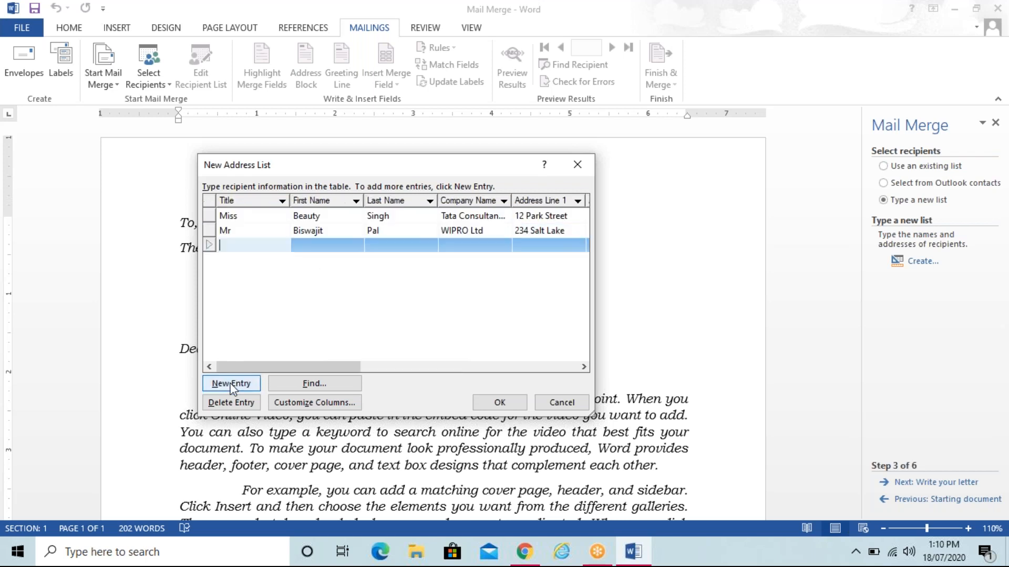
text(Mr)
key(Tab)
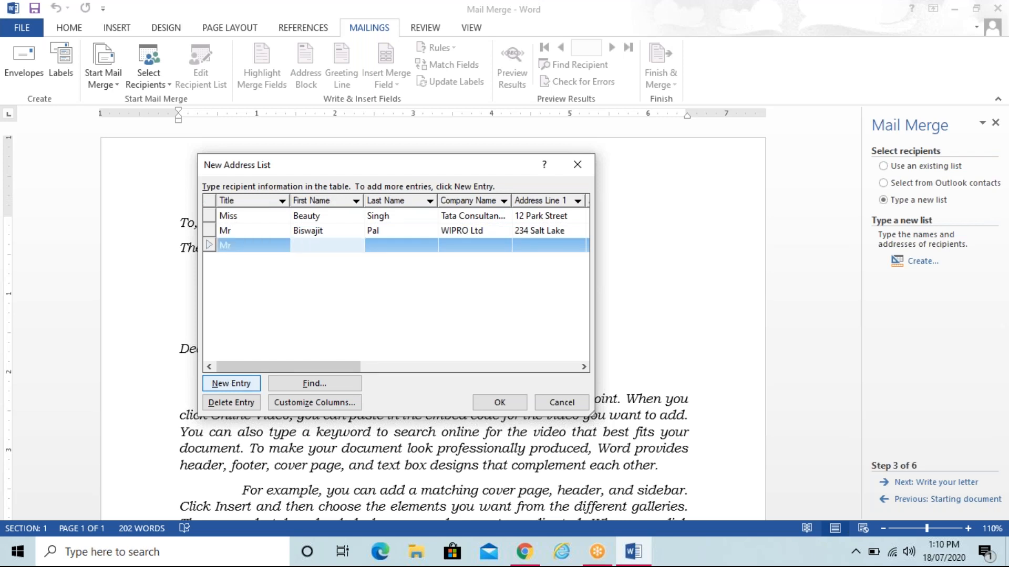
key(Tab)
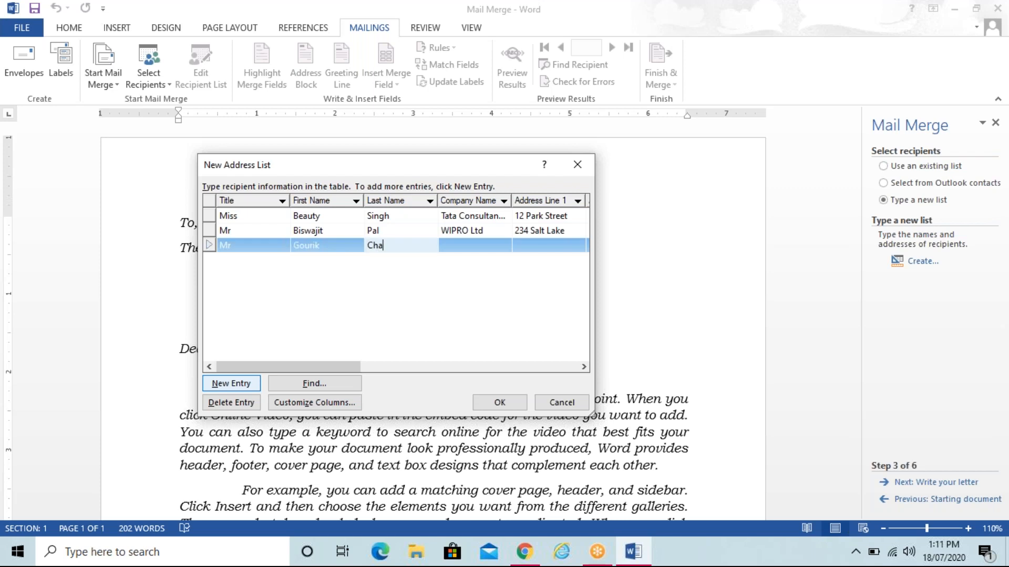
key(Tab)
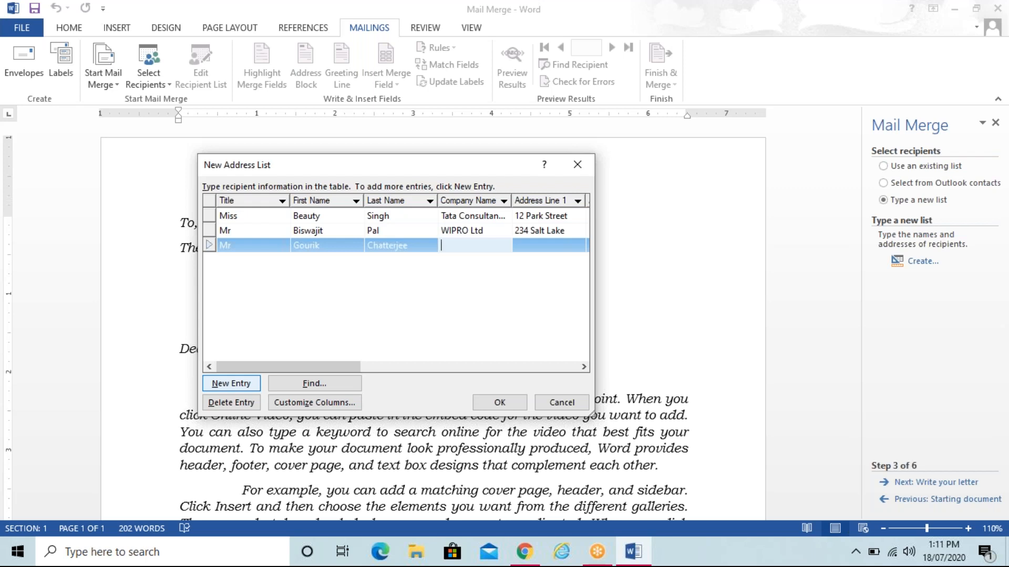
text(K K Singhania PvtL)
key(BackSpace)
text(Ltd)
Step: Enter the third recipient's street address, city, state and ZIP code
key(Tab)
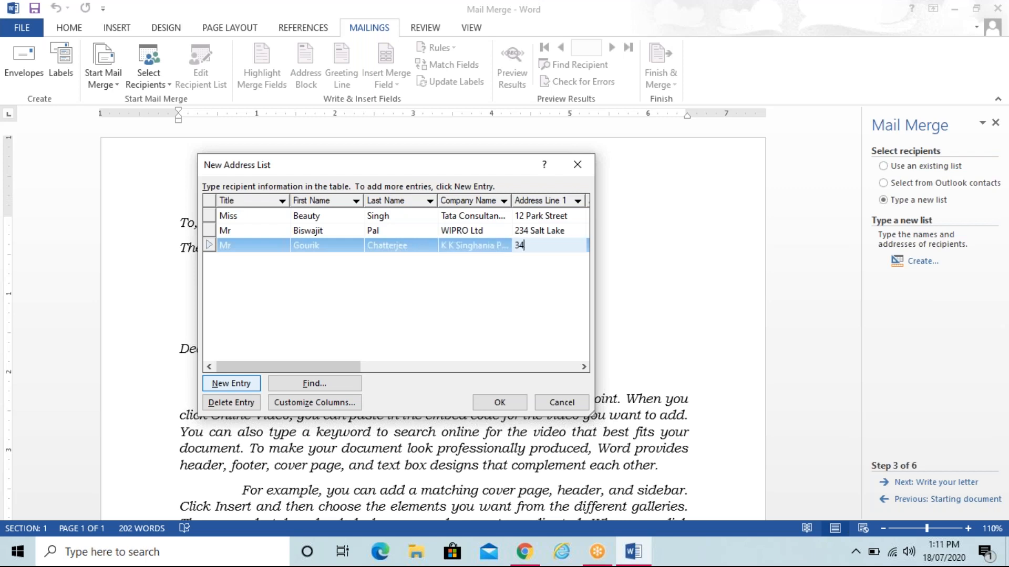
key(Tab)
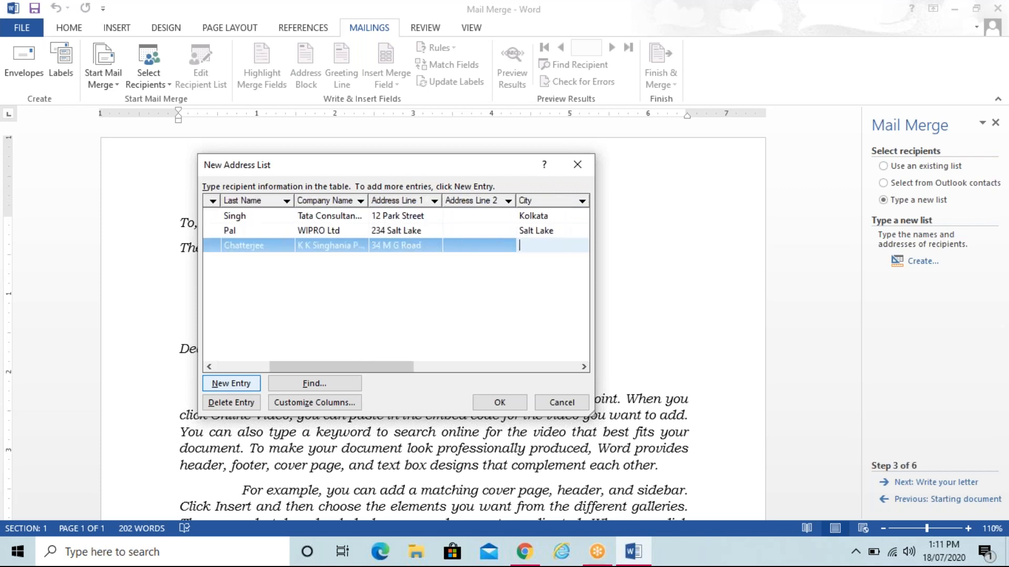
text(Howrah)
key(Tab)
text(Wes)
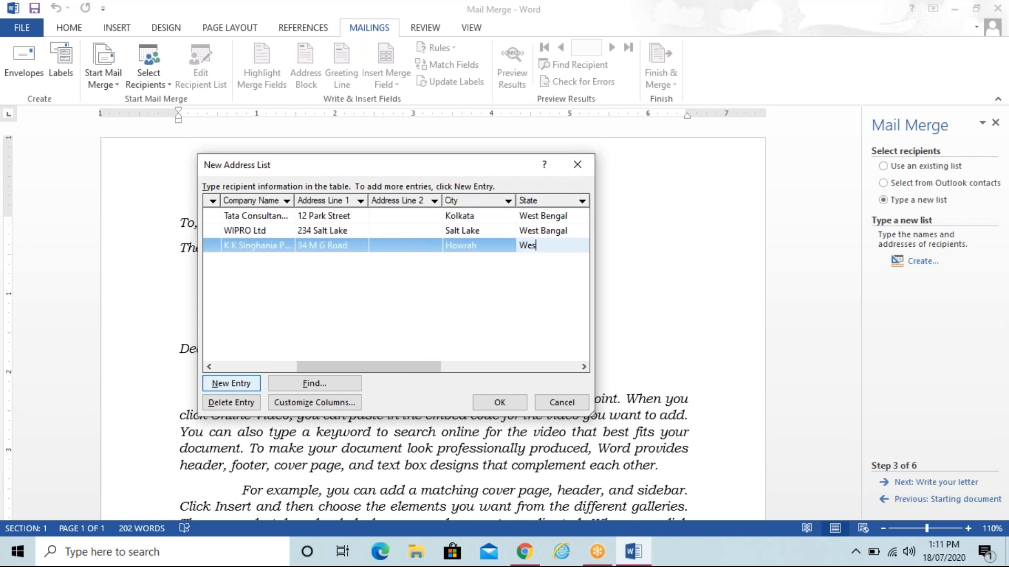
text(t Bengal)
key(Tab)
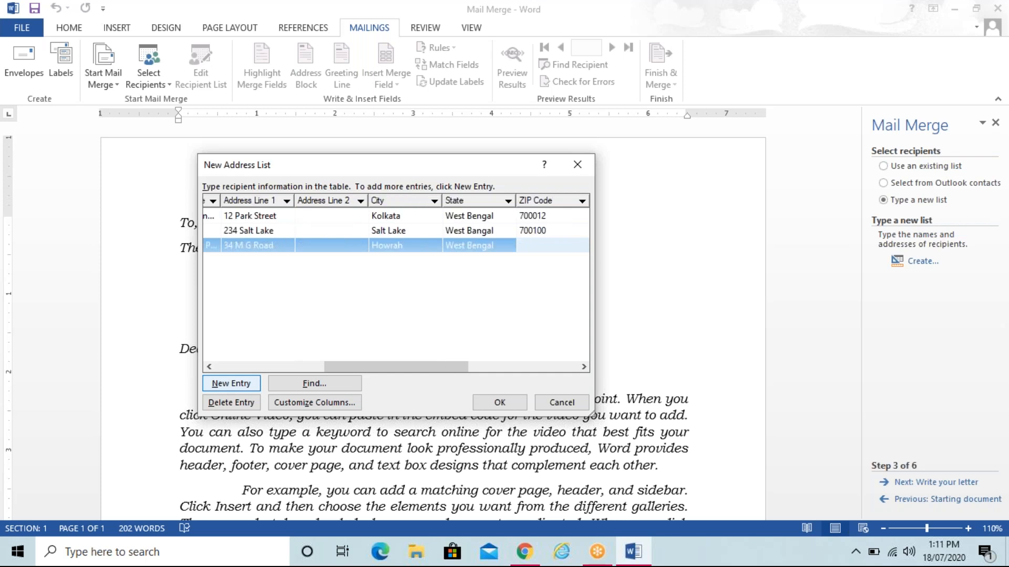
text(&)
key(BackSpace)
text(700009)
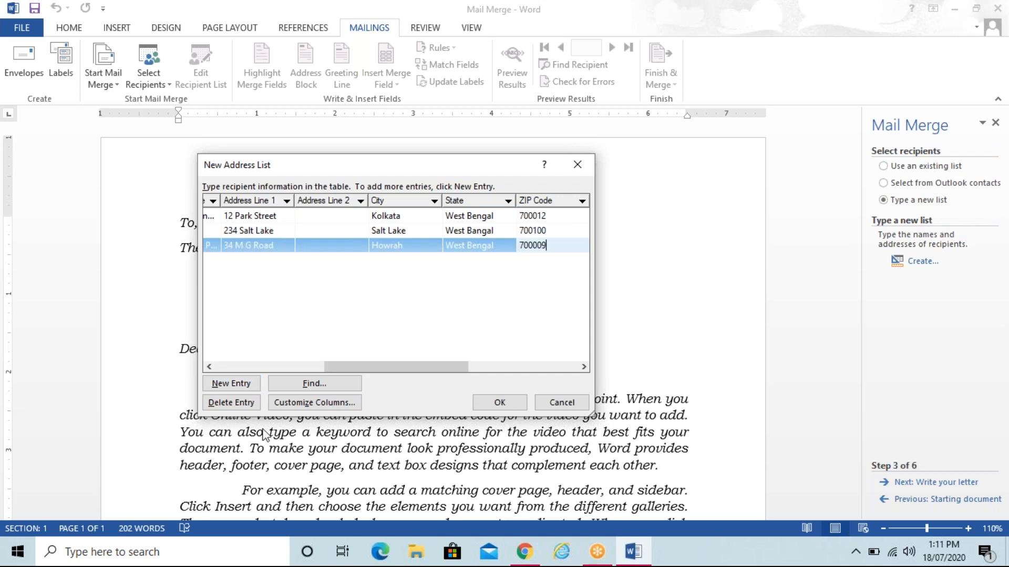
Step: Add a fourth recipient with title Mr, first and last name, and company Capgemini
click(247, 385)
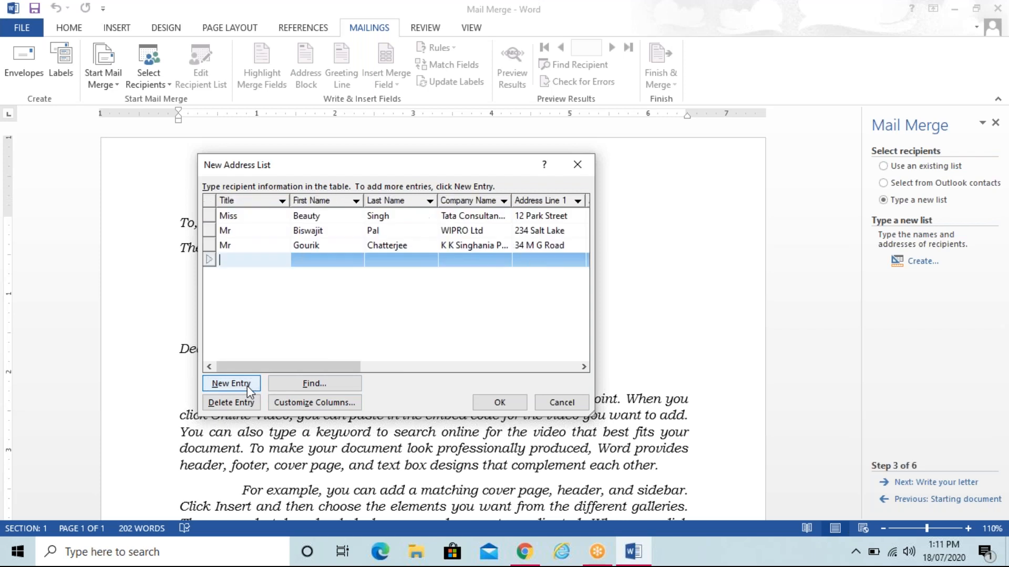
text(Mr)
key(Tab)
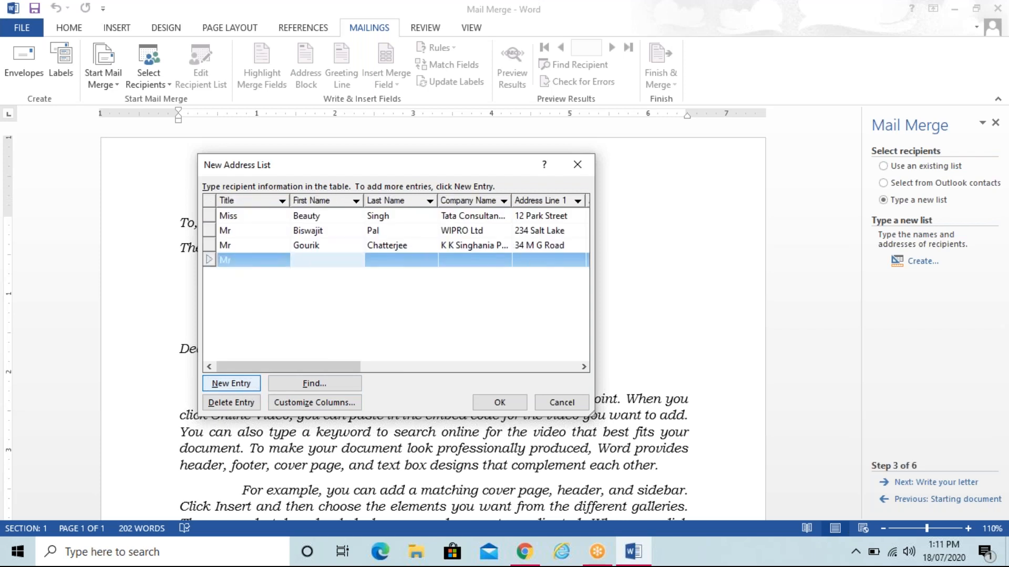
key(Tab)
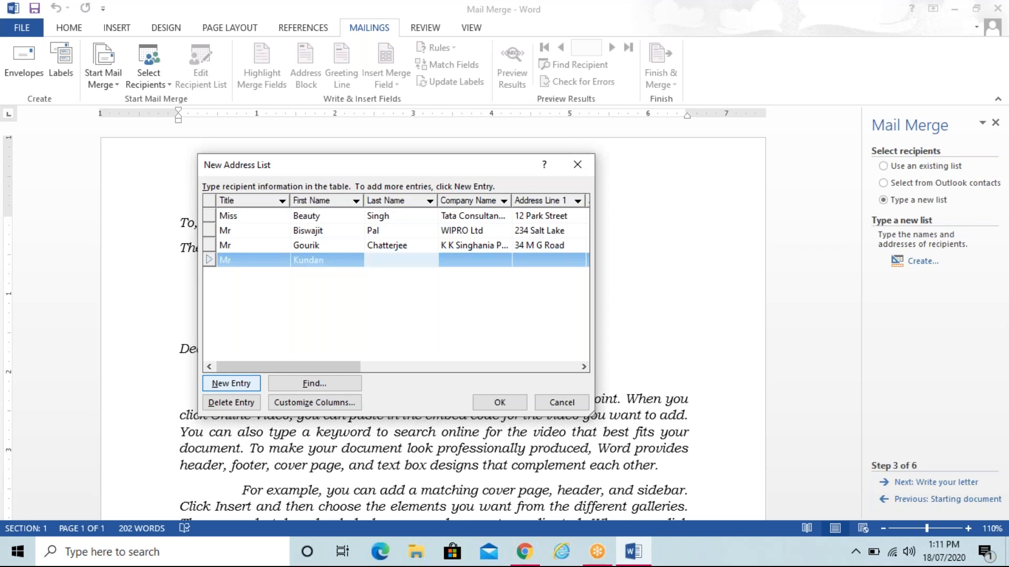
key(Tab)
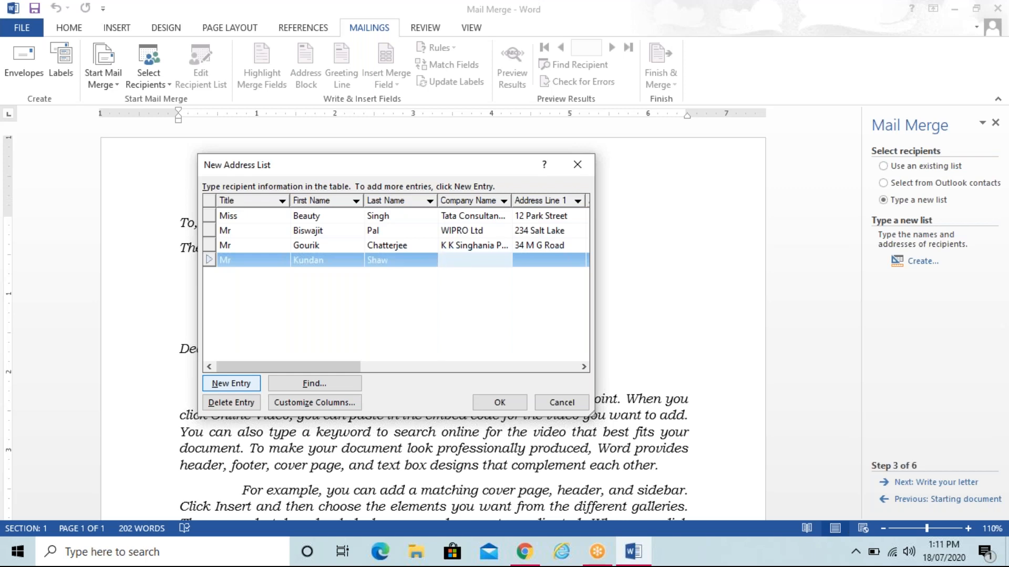
text(Capgemini)
Step: Enter the fourth recipient's street address, city, state and ZIP code
key(Tab)
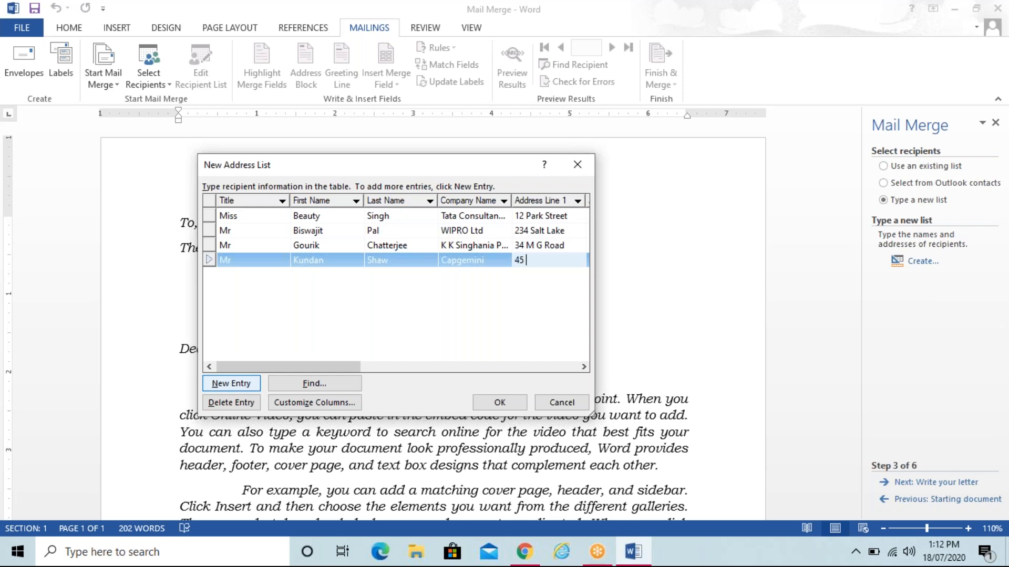
key(Tab)
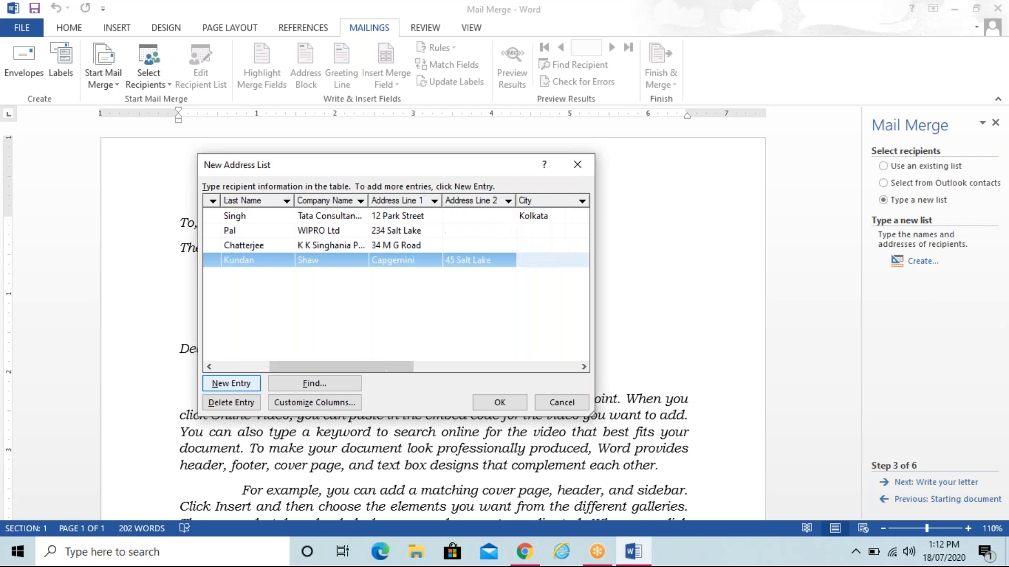
key(Tab)
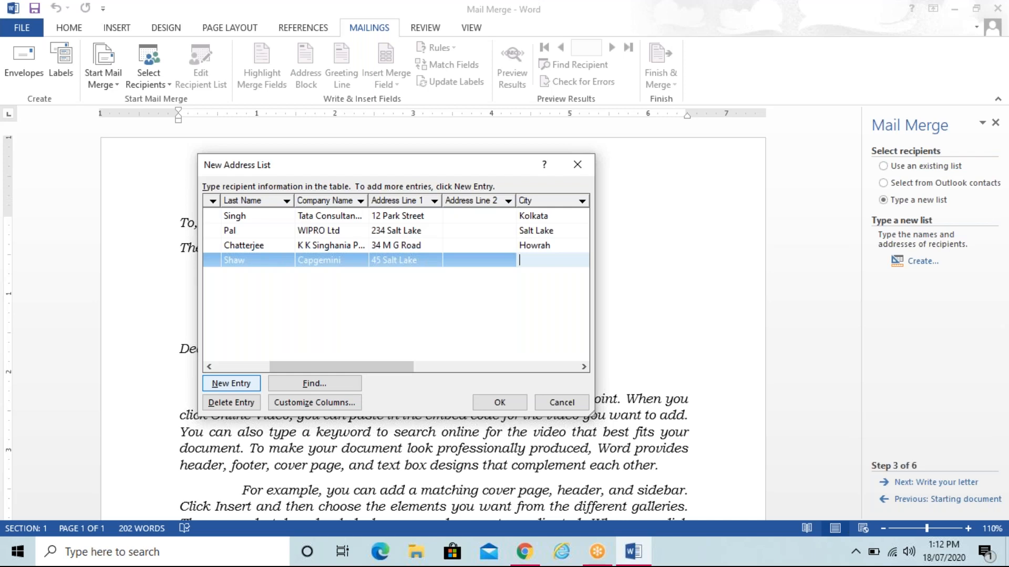
text(Salt Lake)
key(Tab)
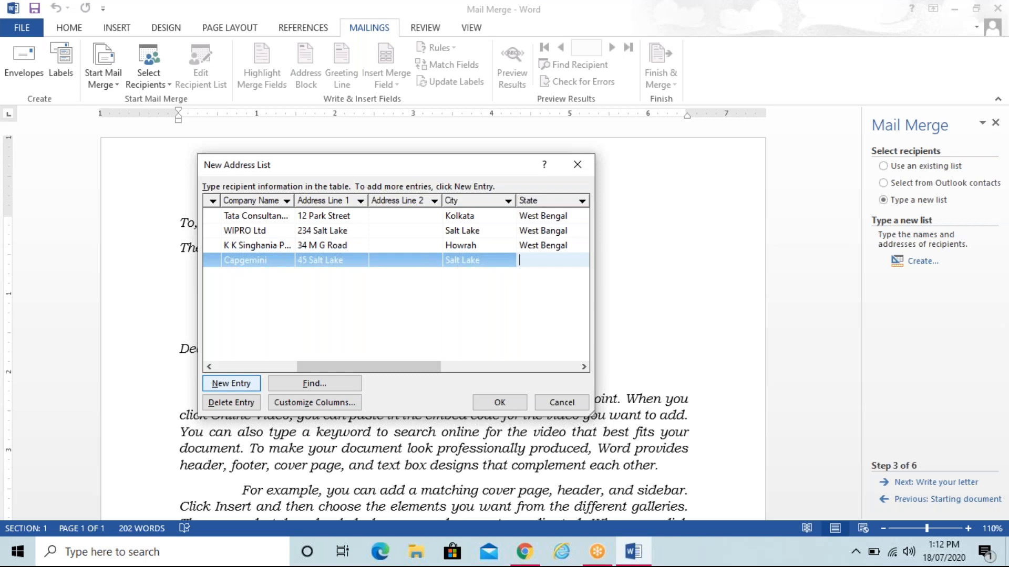
text(West Bengal)
key(Tab)
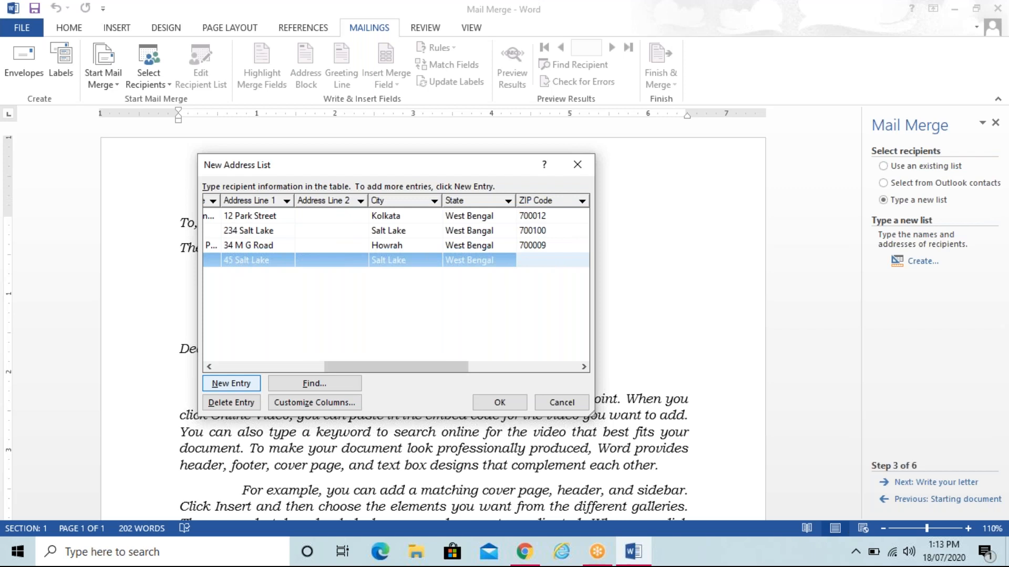
text(700100)
key(Tab)
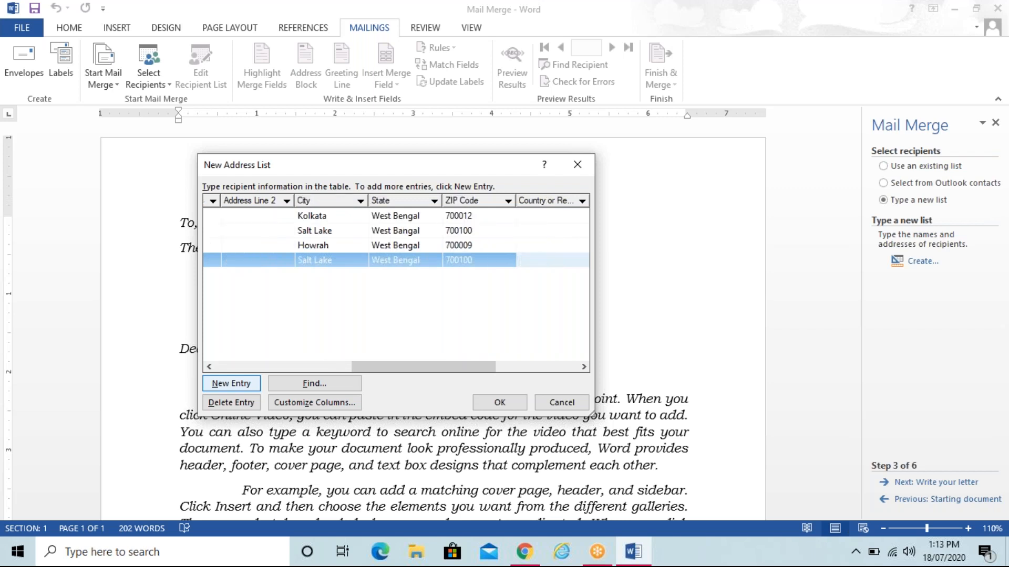
Step: Add a fifth recipient with title Miss, first and last name, and company Tata Consultancy Services
click(240, 385)
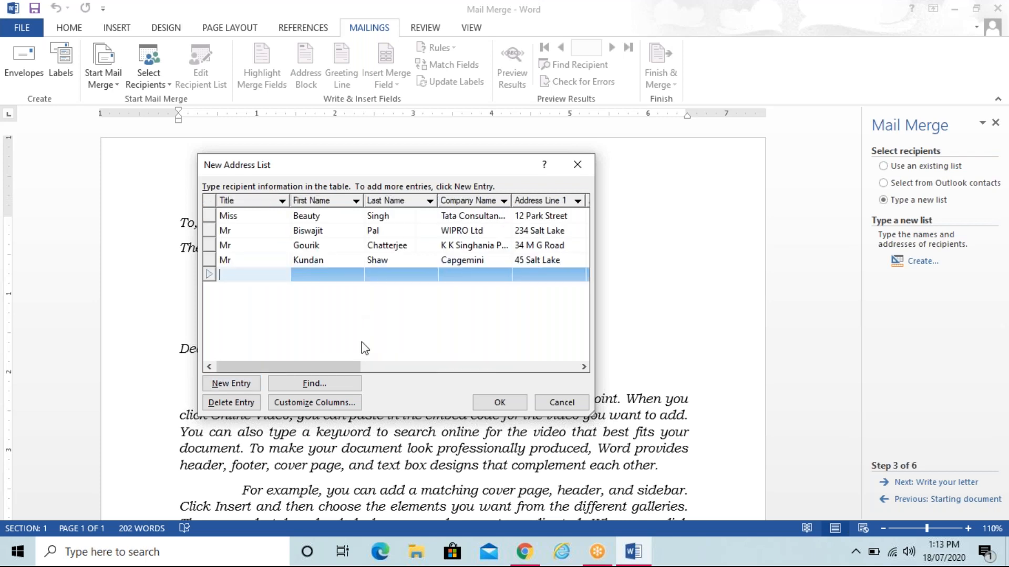
text(M)
text(iss)
key(Tab)
text(Rn)
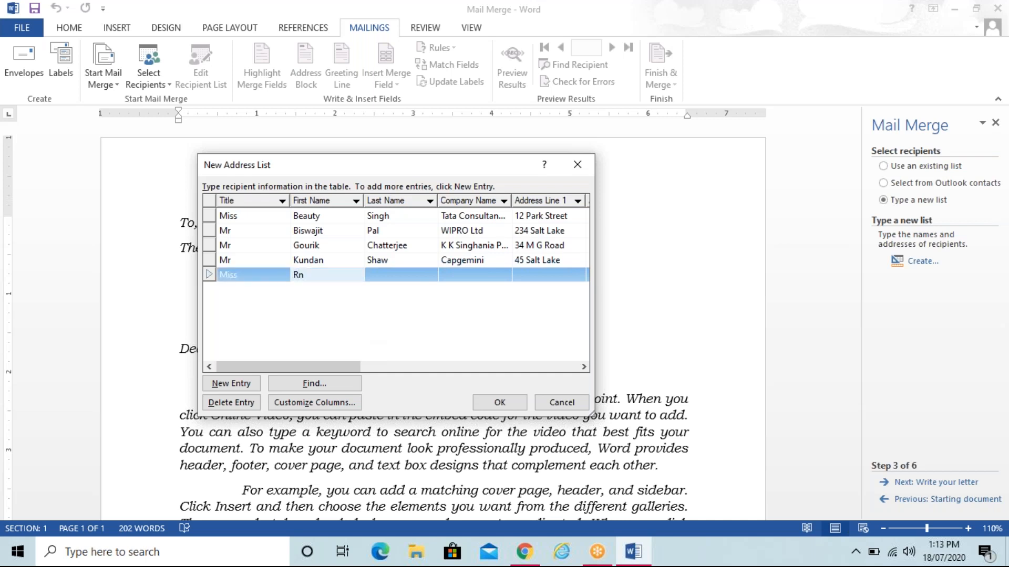
key(BackSpace)
key(Tab)
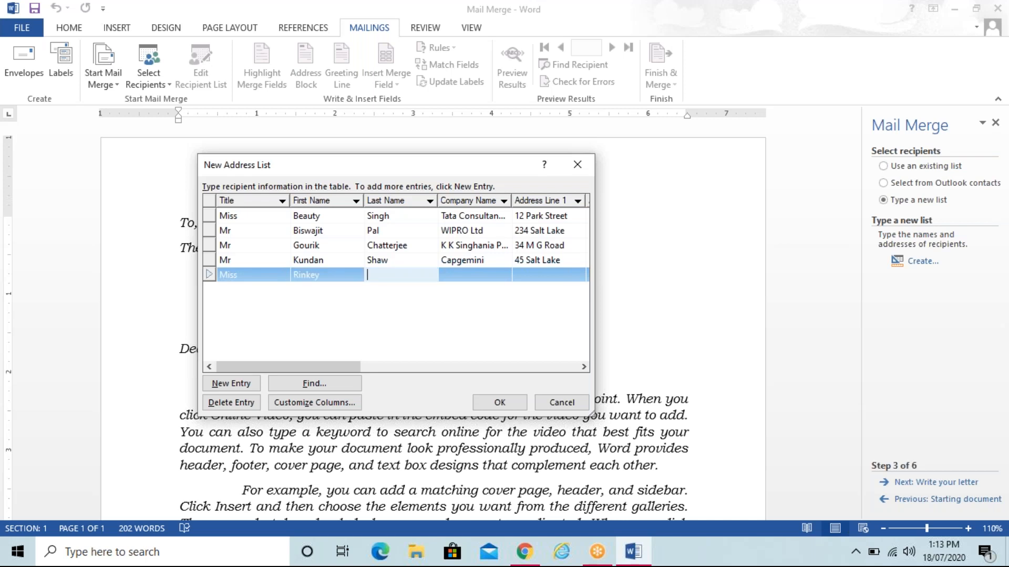
text(Sharma)
key(Tab)
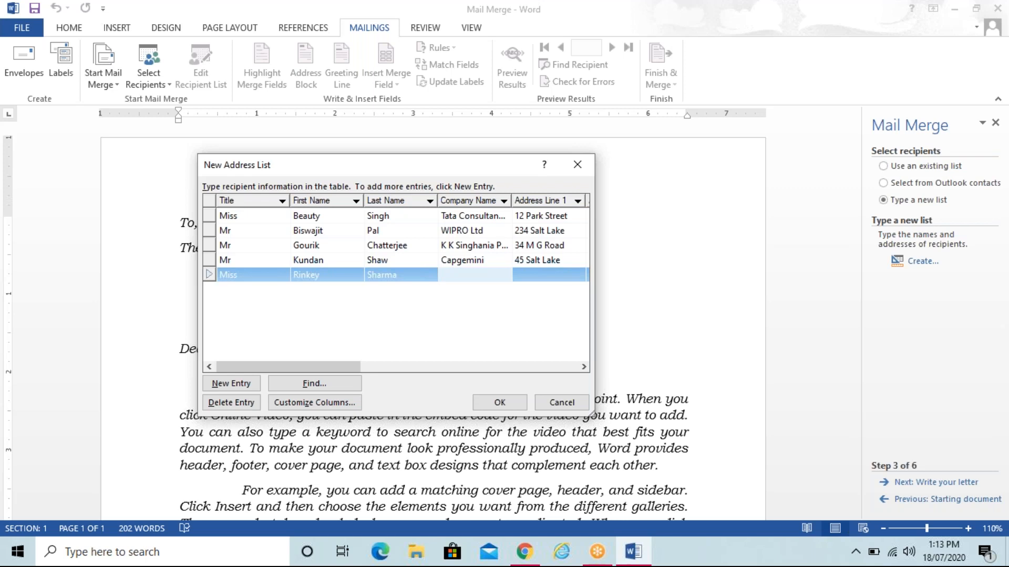
text(Tata)
text( Co)
text(nsultancy Services)
Step: Enter the fifth recipient's street address, city, state and ZIP code
key(Tab)
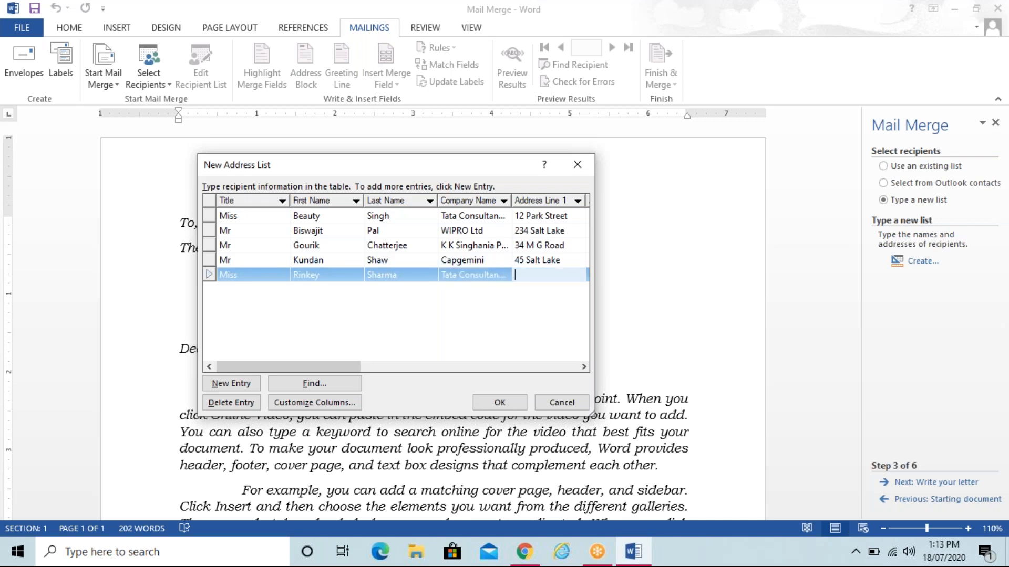
key(Tab)
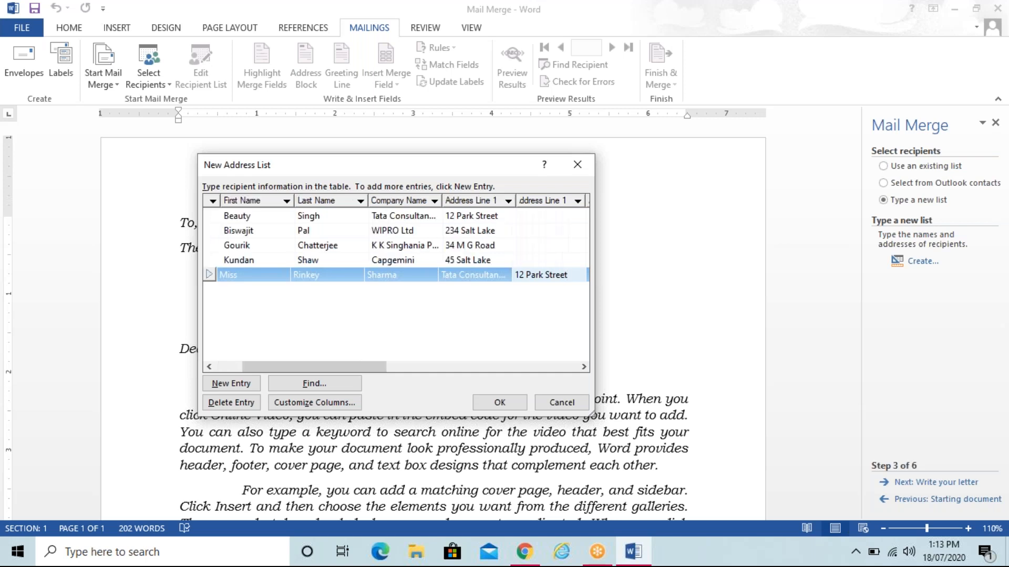
key(Tab)
text(Kolkata)
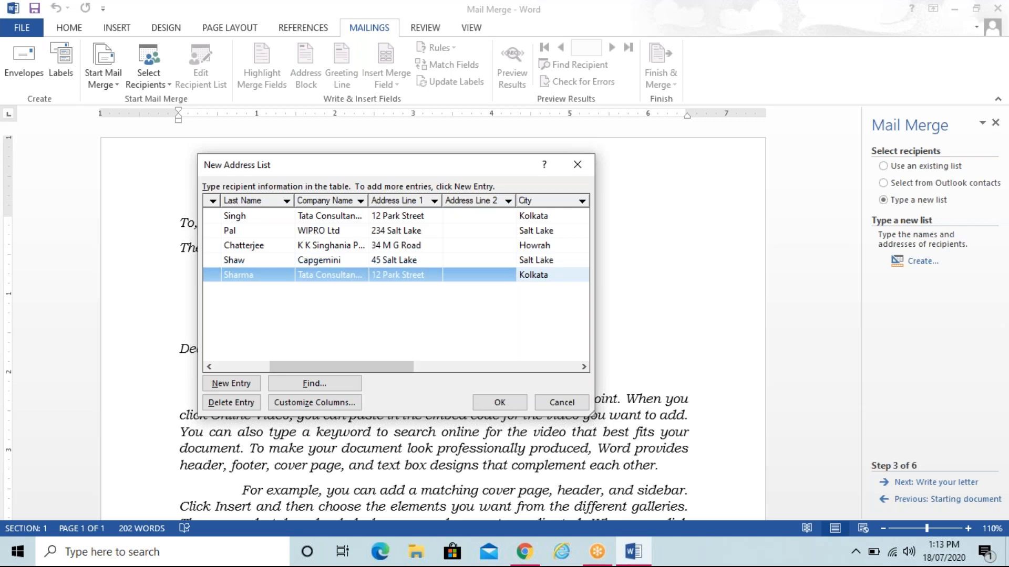
key(Tab)
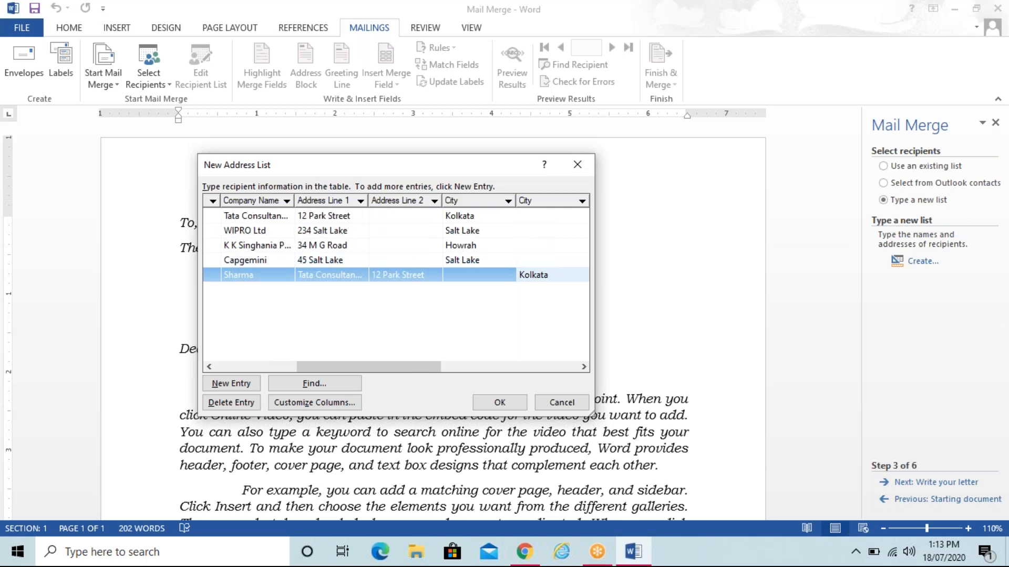
text(West Bengal)
key(Tab)
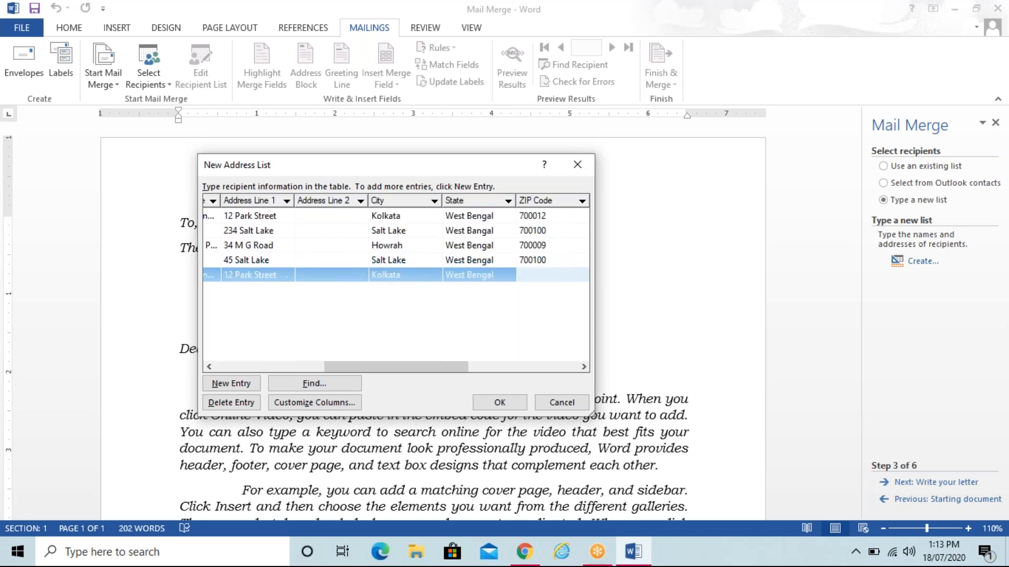
text(700012)
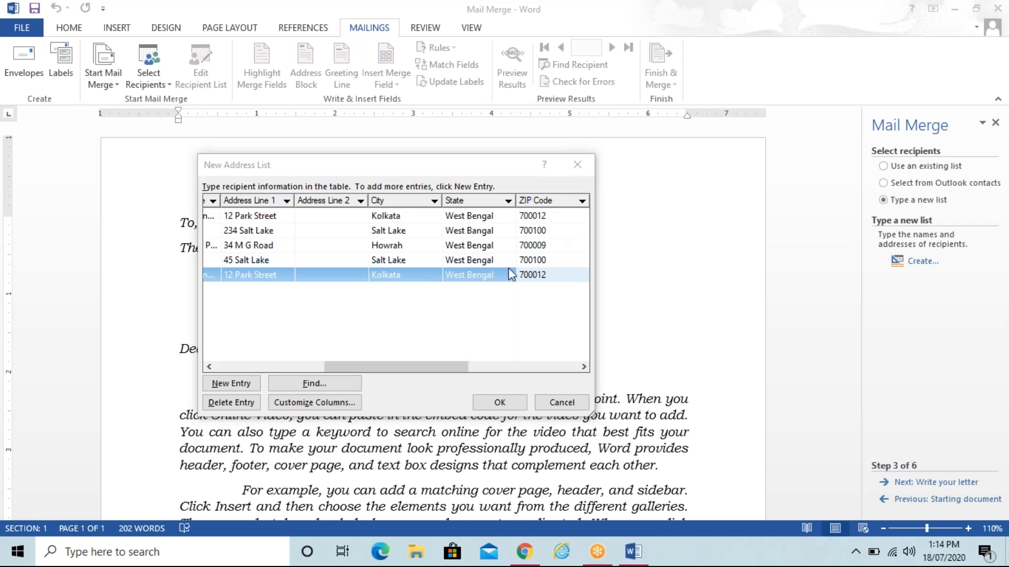
click(499, 278)
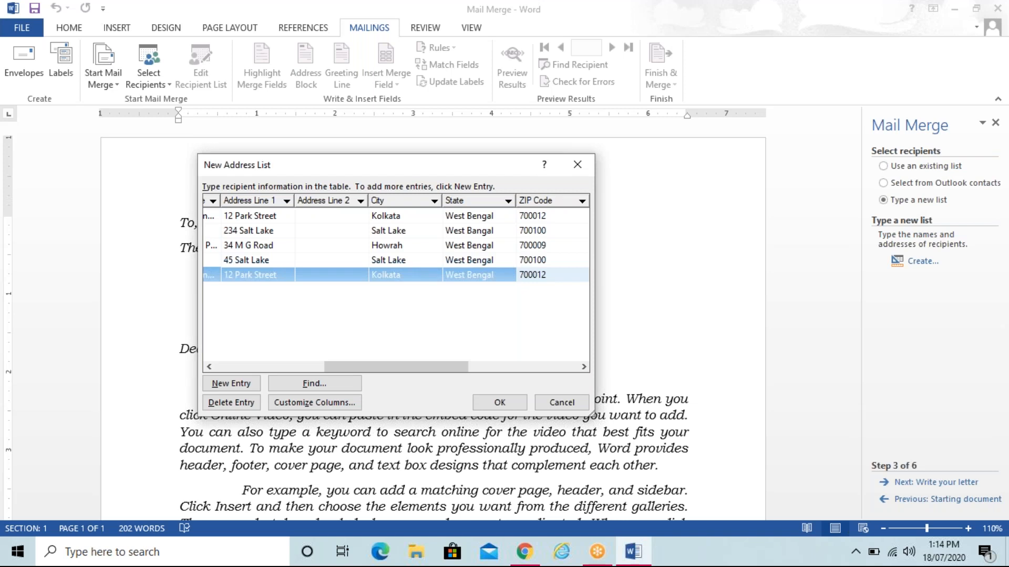
key(shift+Tab)
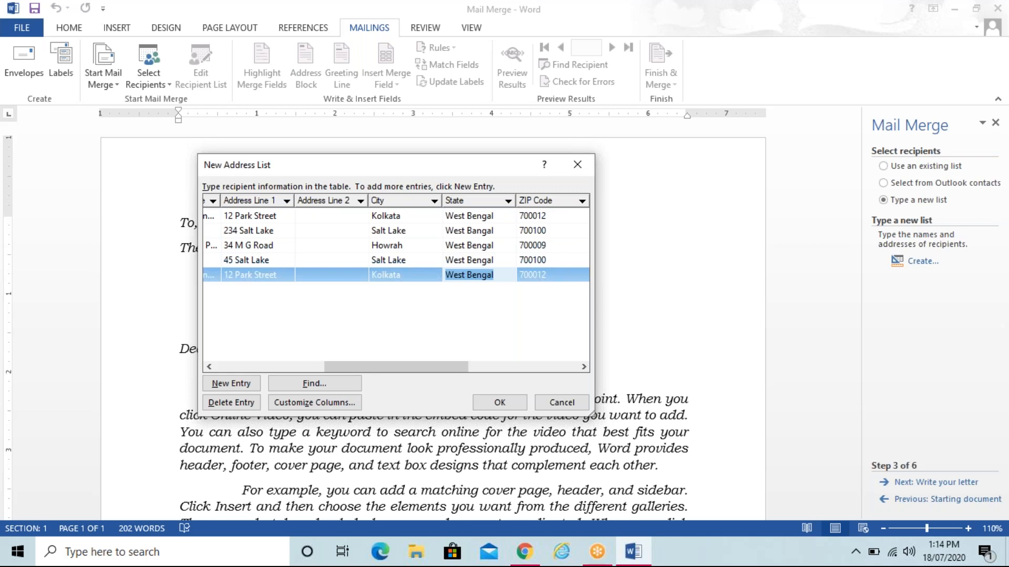
click(533, 274)
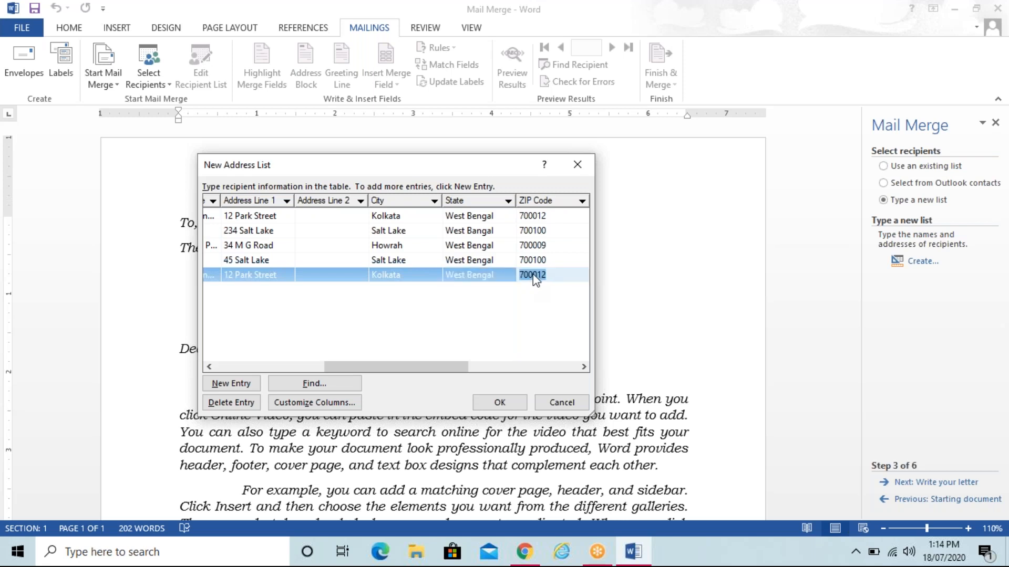
Step: Finish the address list and save it to the Desktop as 'Recipient List'
click(499, 404)
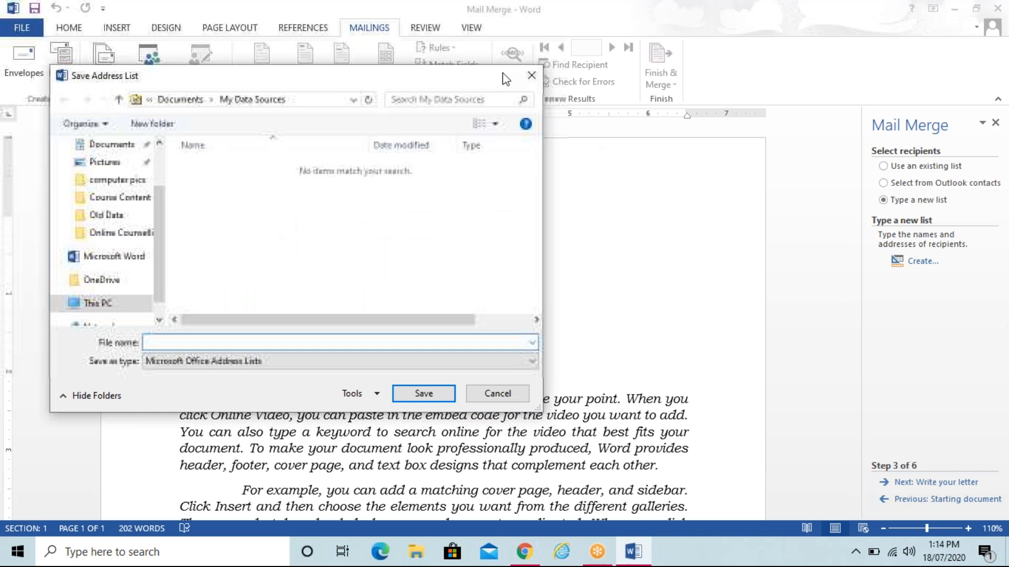
click(107, 175)
text(Recepient)
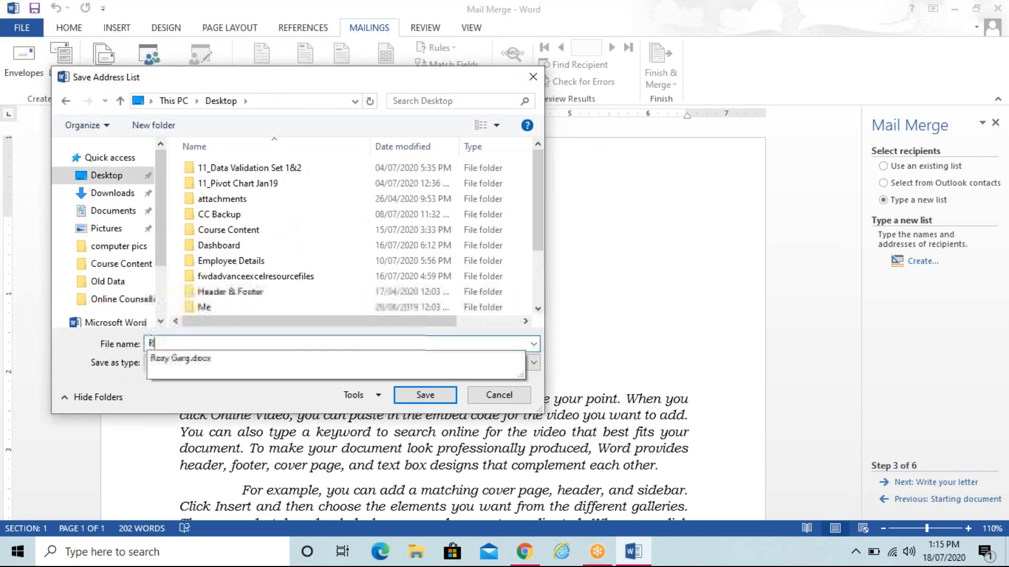
key(BackSpace)
key(BackSpace)
key(BackSpace)
key(BackSpace)
key(BackSpace)
key(BackSpace)
key(BackSpace)
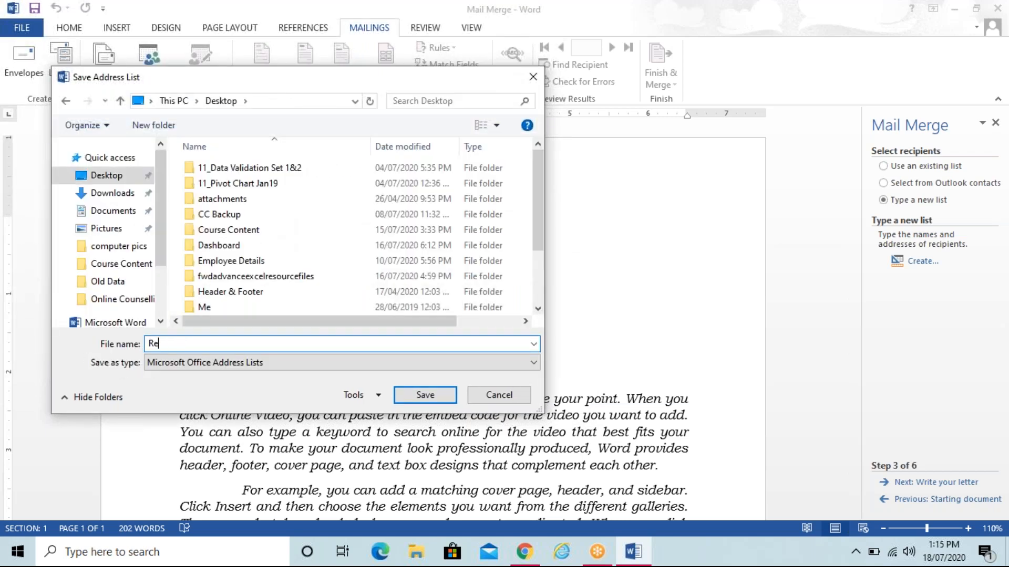
text(cipient List)
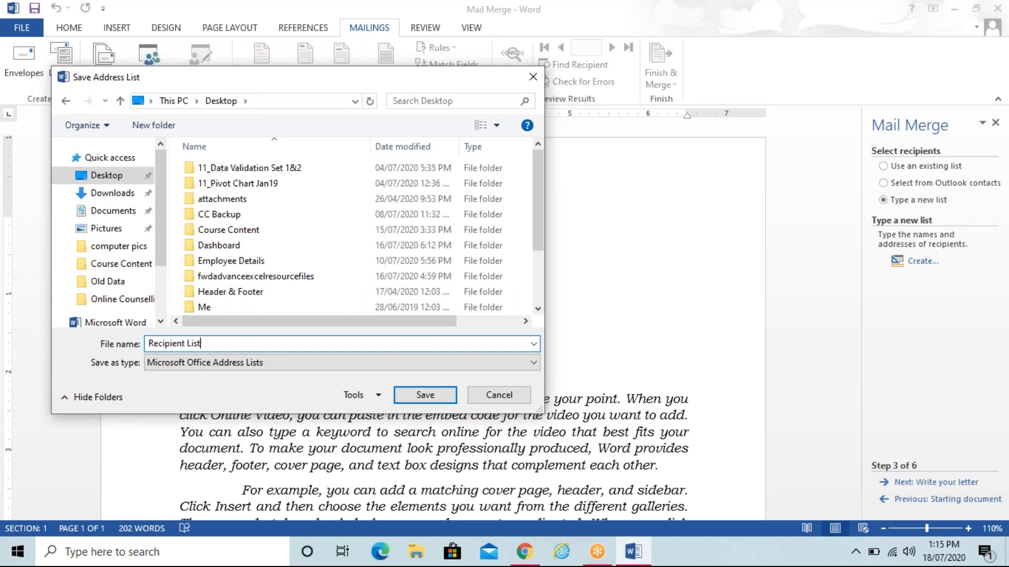
click(415, 396)
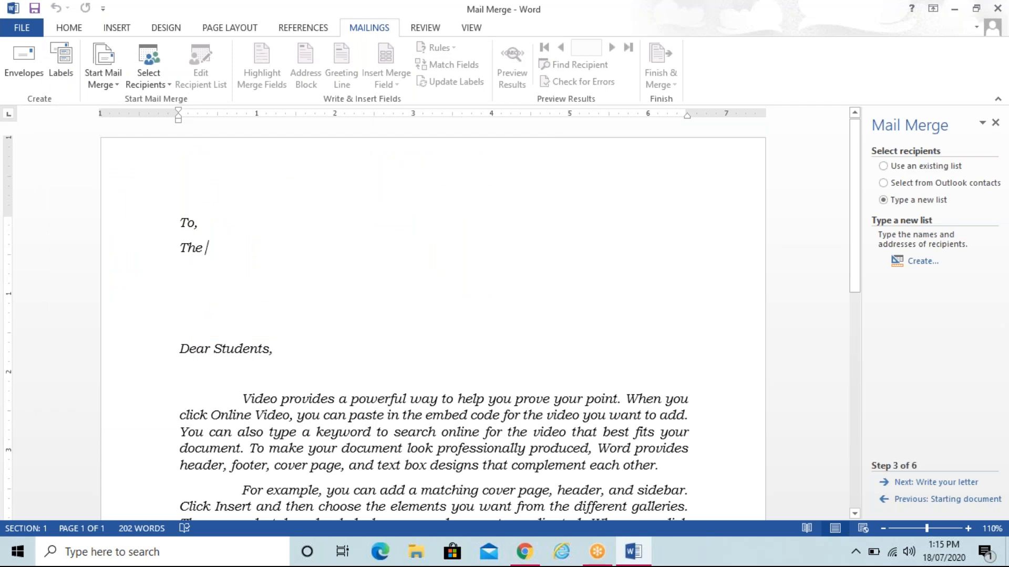
Step: Accept the saved recipient list and advance the wizard to Step 4, Write your letter
click(697, 411)
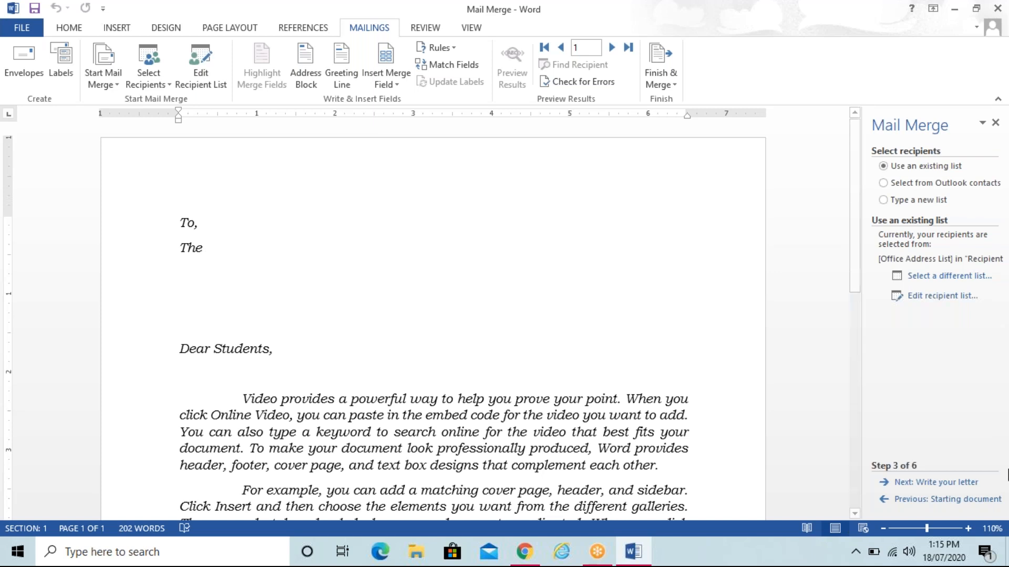
click(953, 493)
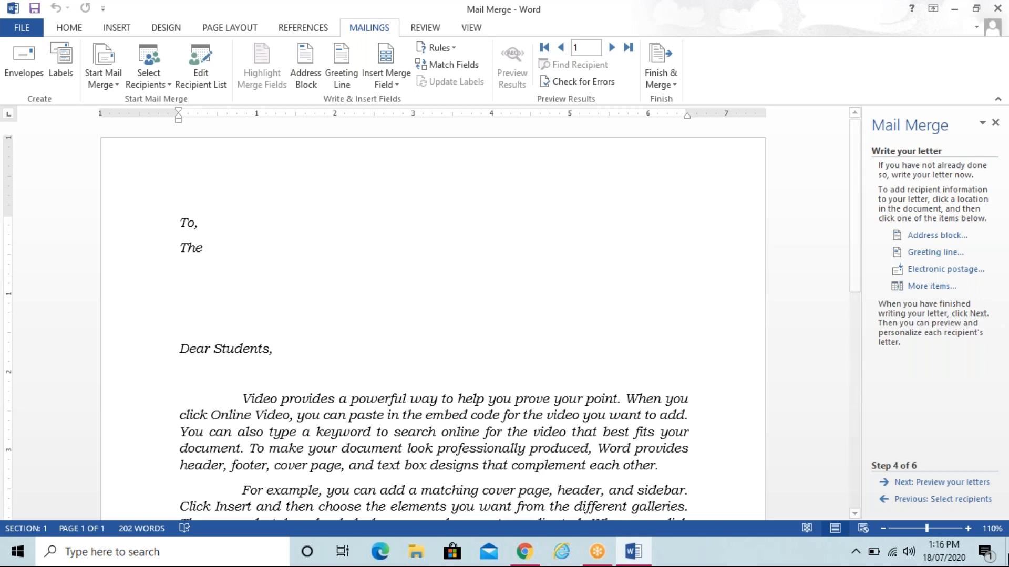
click(948, 500)
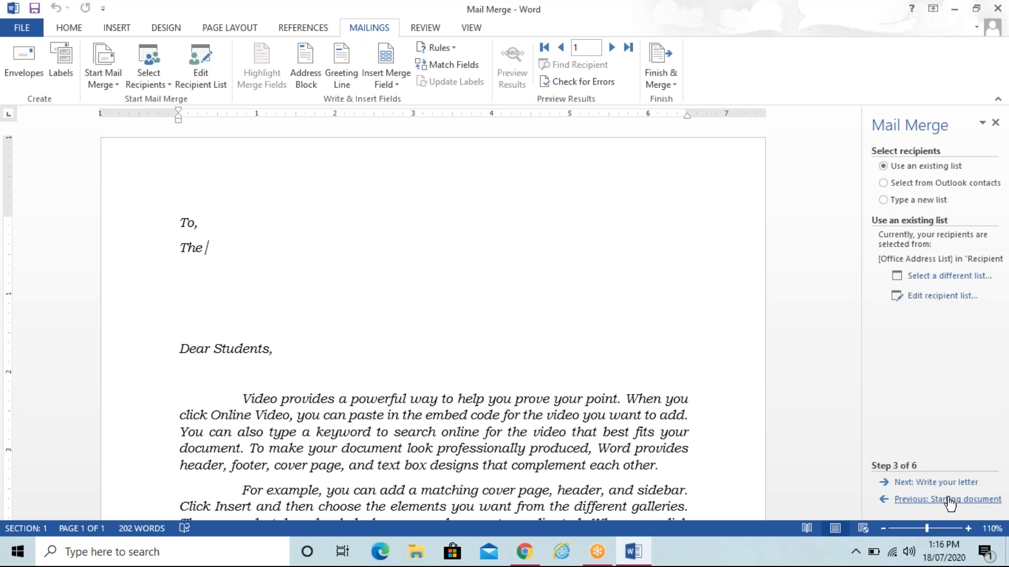
click(947, 484)
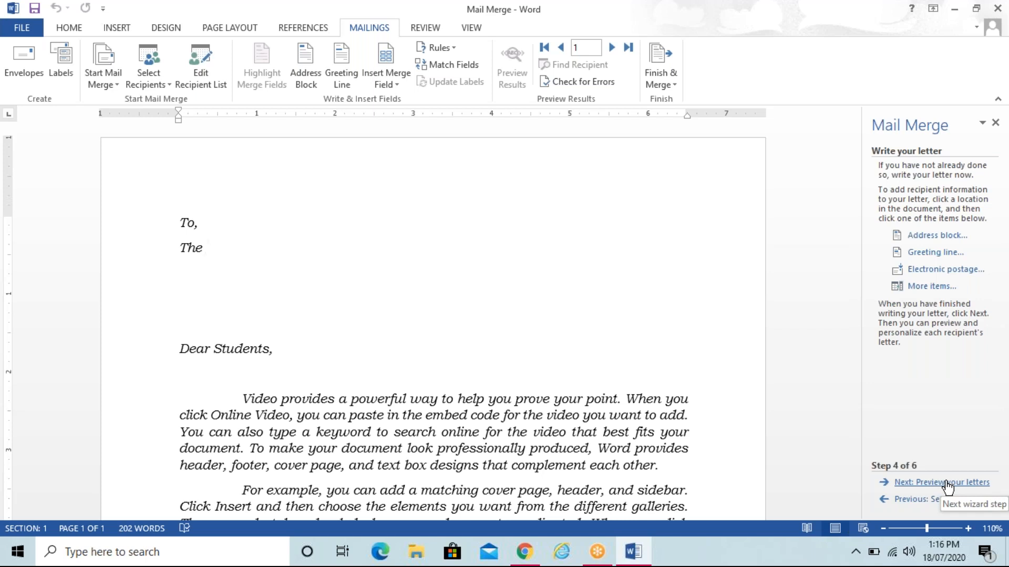
Step: Place the insertion point in the letter right after the word 'The'
click(940, 288)
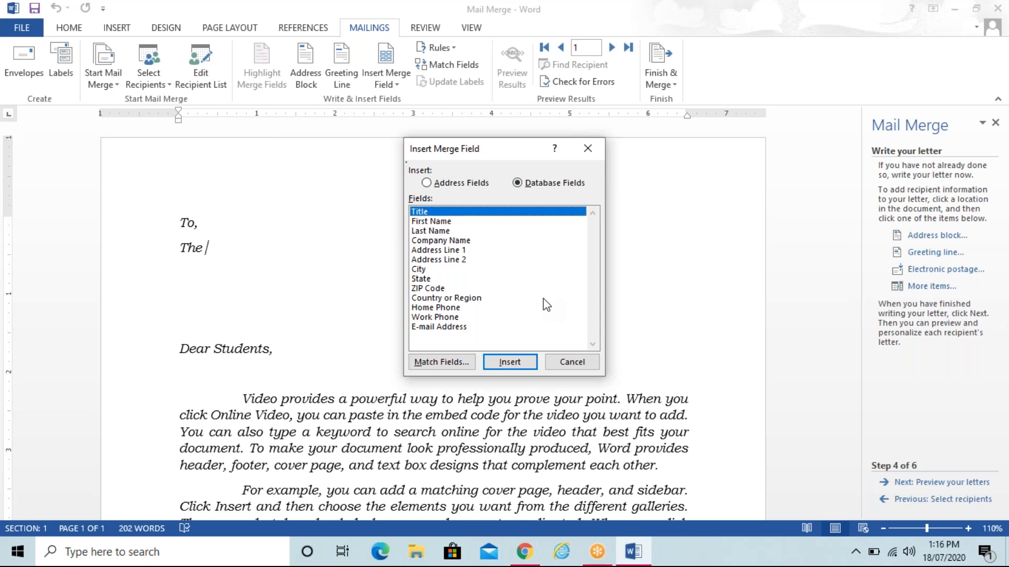
click(572, 362)
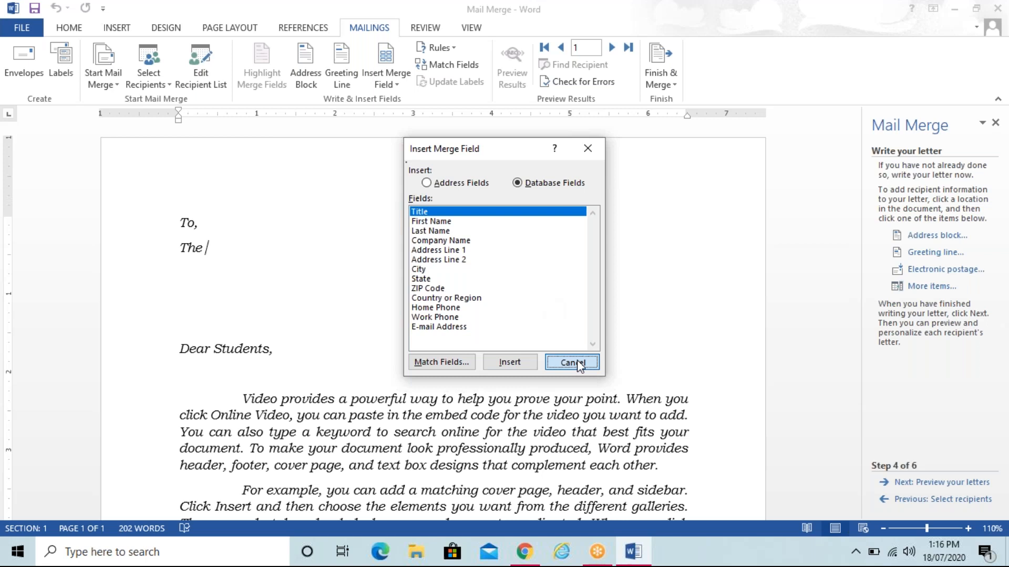
click(288, 356)
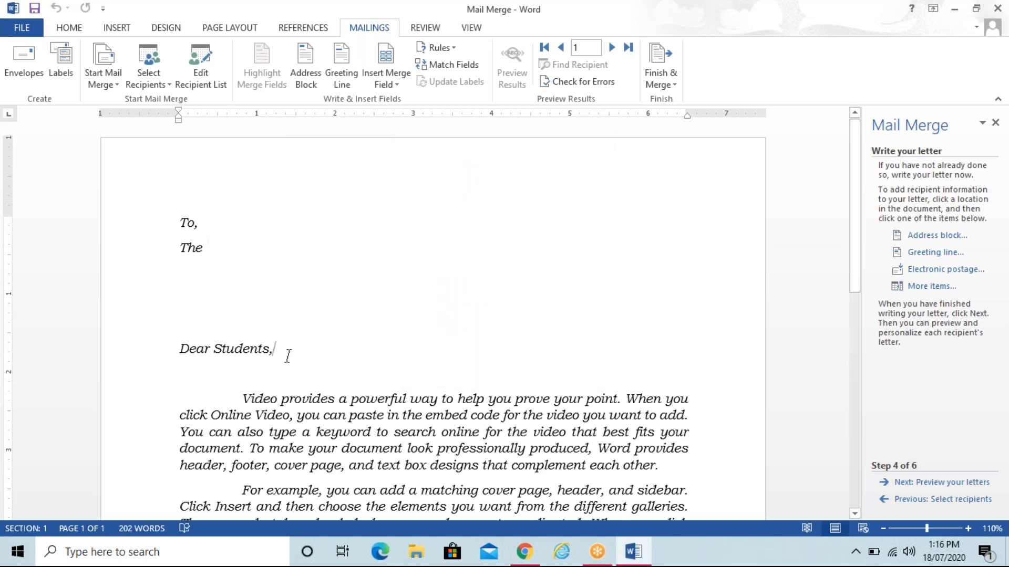
click(213, 241)
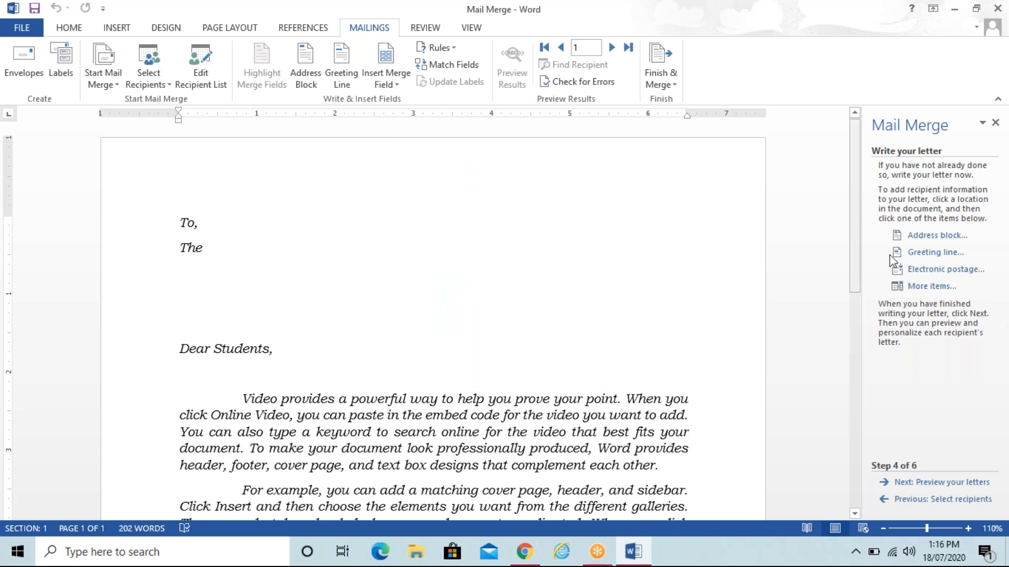
Step: Insert the Title, First_Name, Last_Name, Company_Name and Address_Line_1 merge fields
click(941, 286)
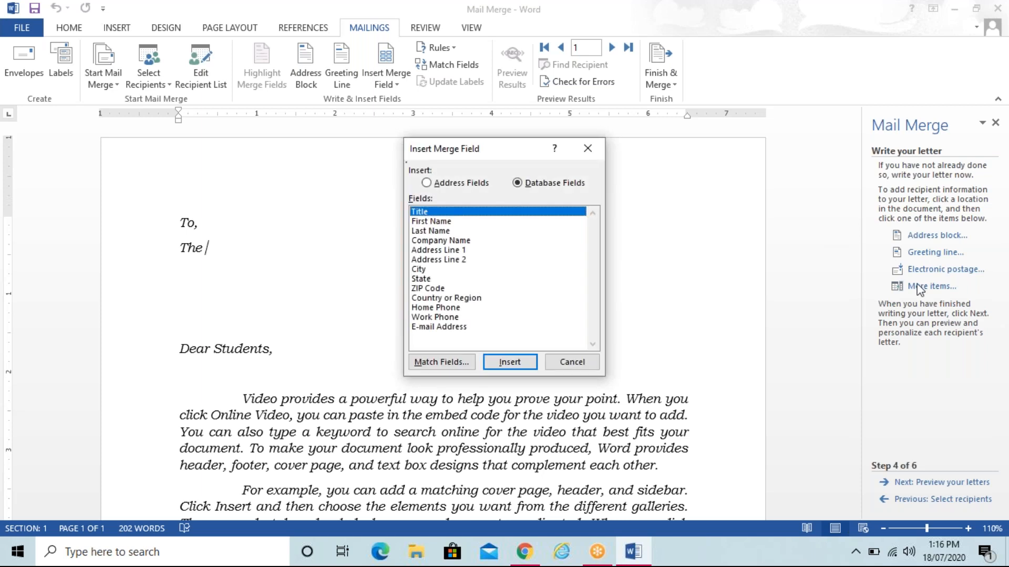
click(509, 362)
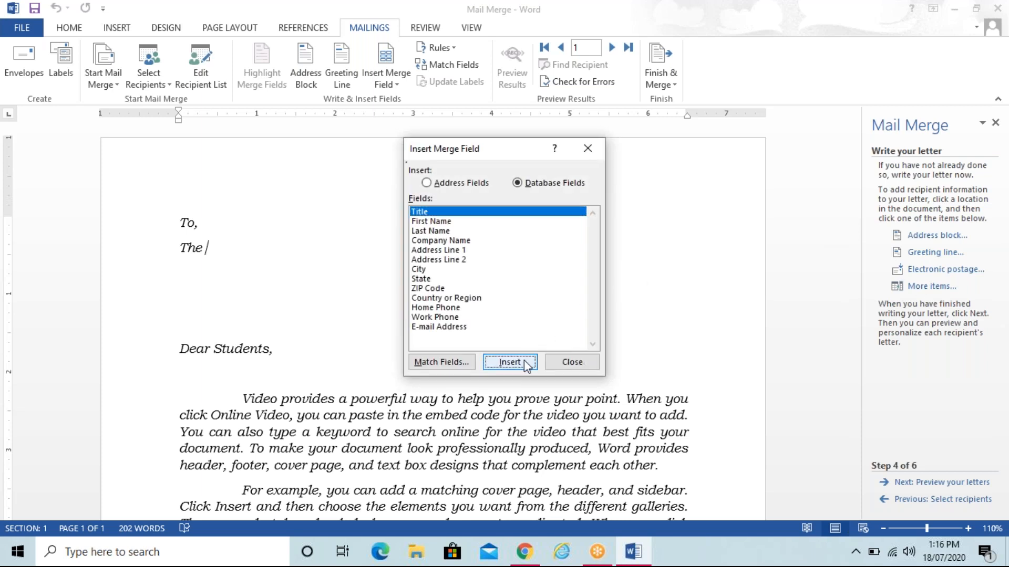
click(442, 221)
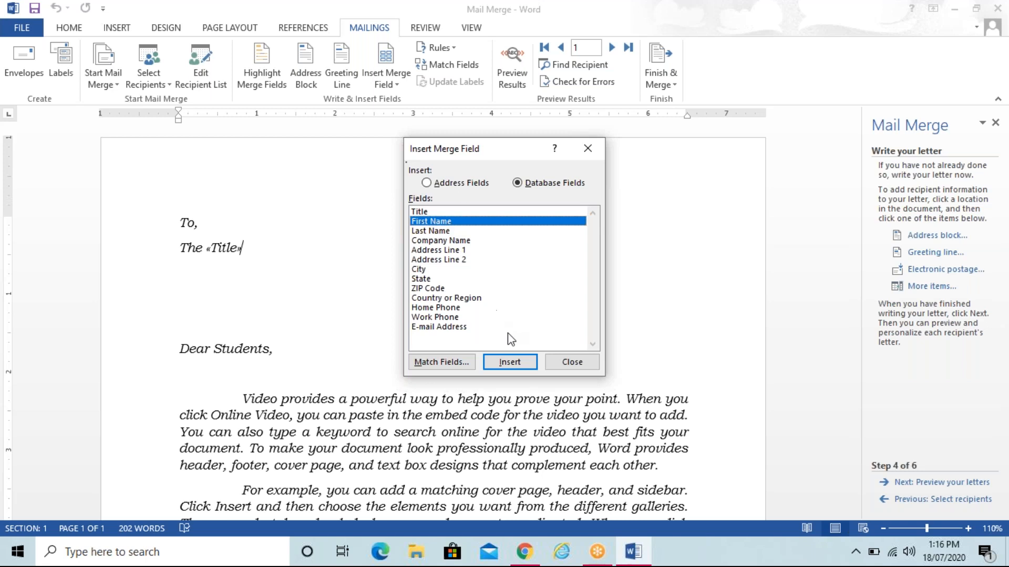
click(510, 362)
click(452, 232)
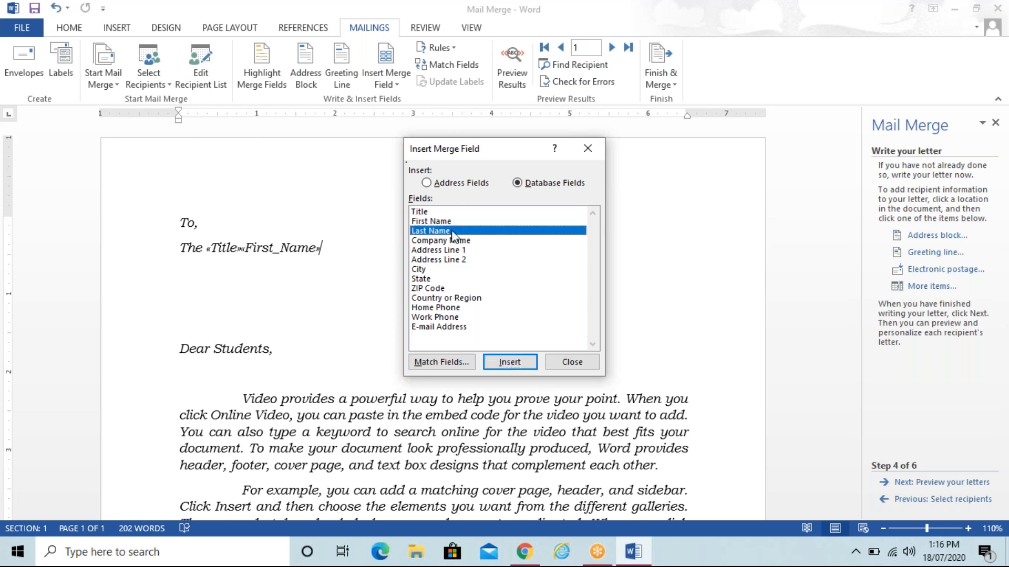
click(512, 363)
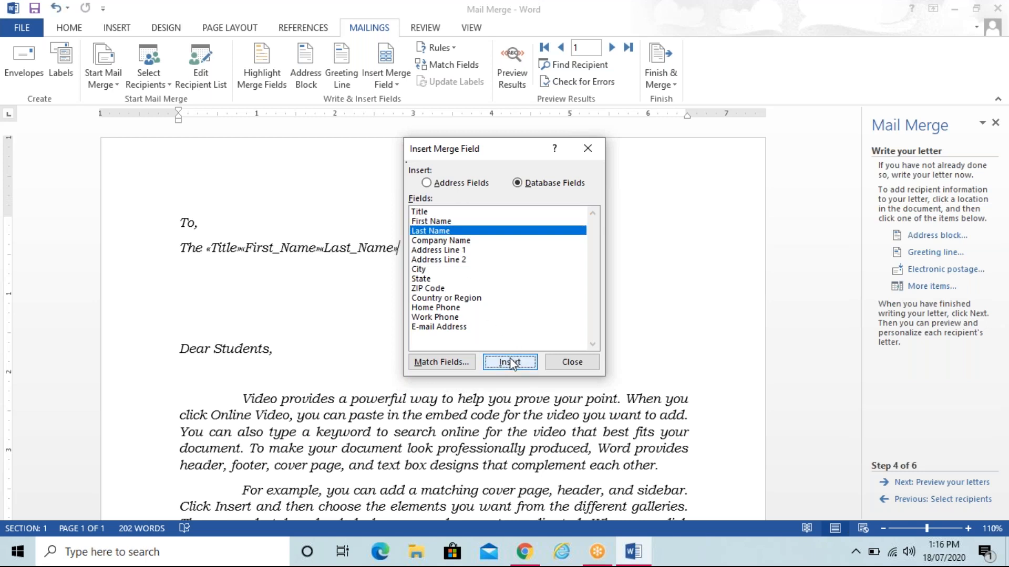
click(473, 241)
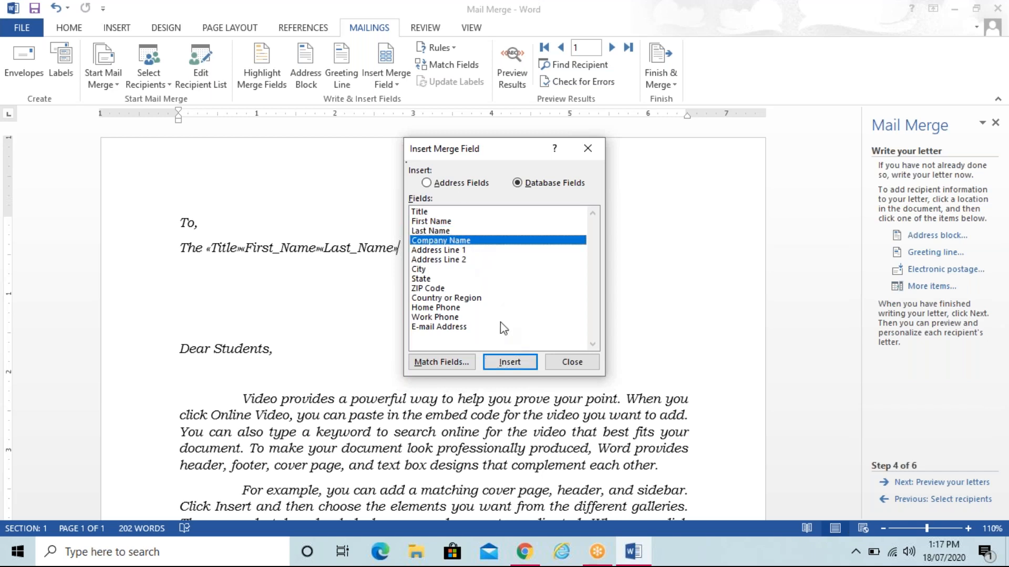
click(510, 362)
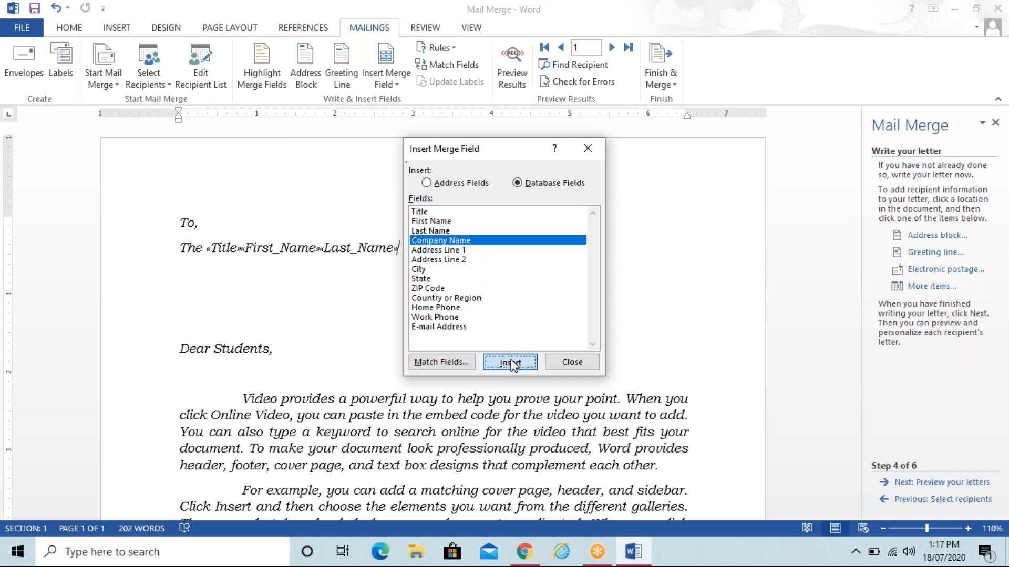
click(465, 250)
click(509, 363)
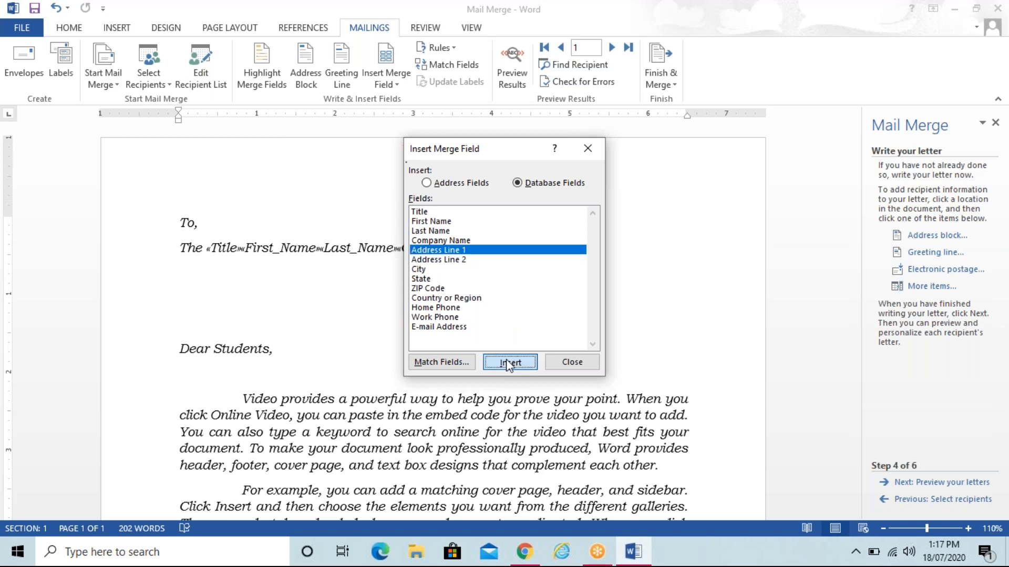
Step: Add the State, City and ZIP_Code merge fields, then close Insert Merge Field
click(436, 289)
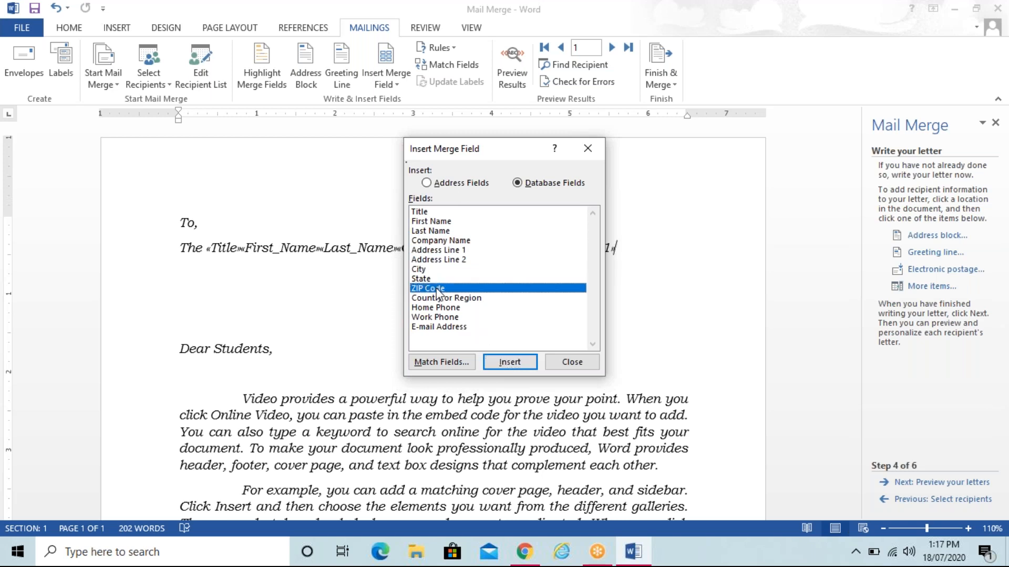
click(436, 279)
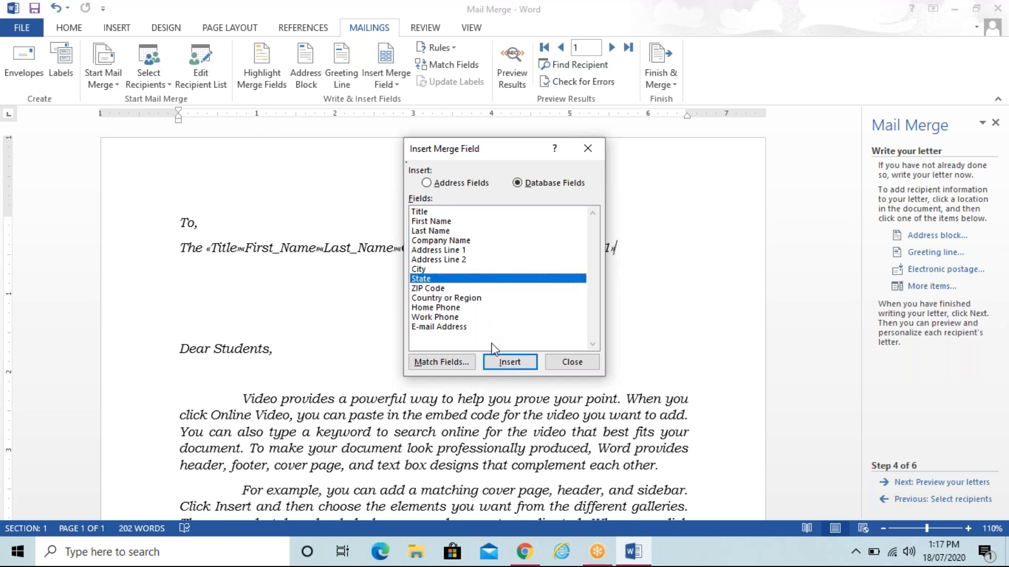
click(508, 361)
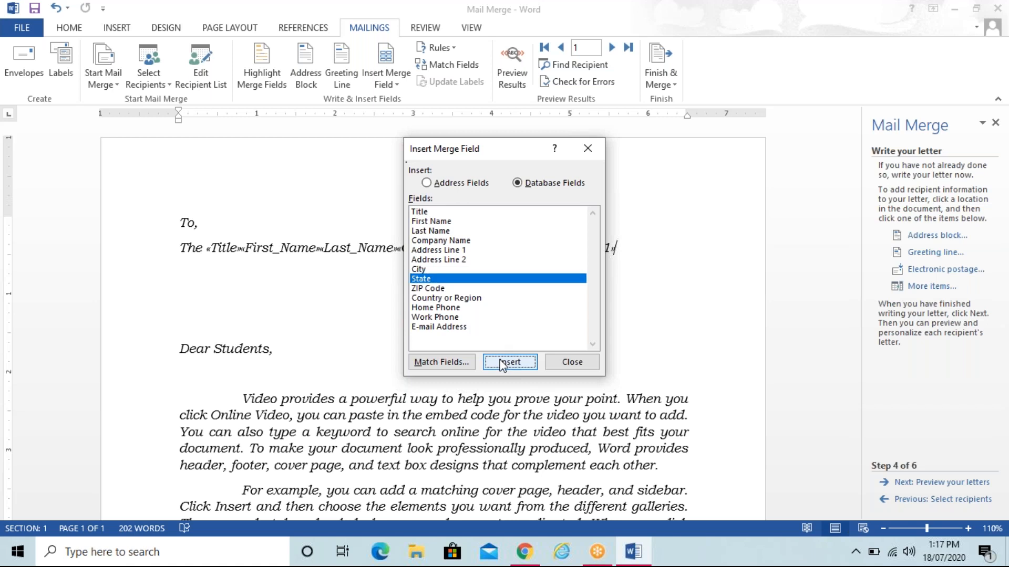
click(449, 268)
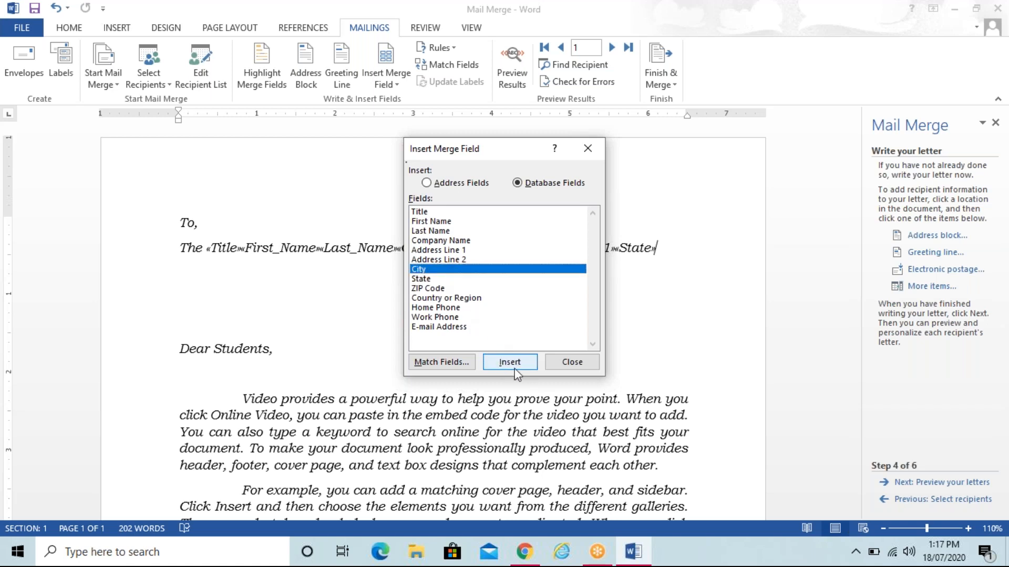
click(514, 368)
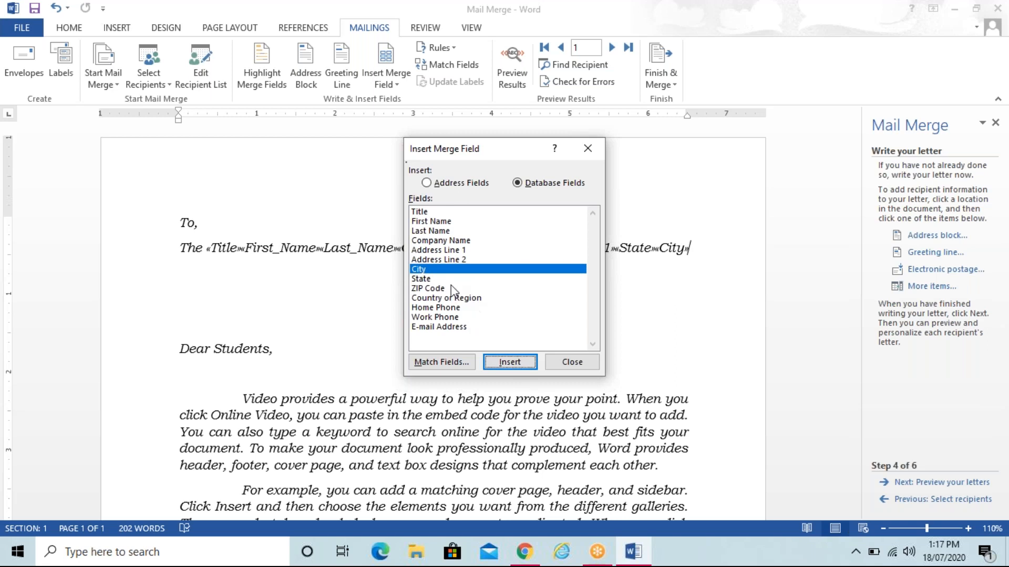
click(451, 288)
click(510, 362)
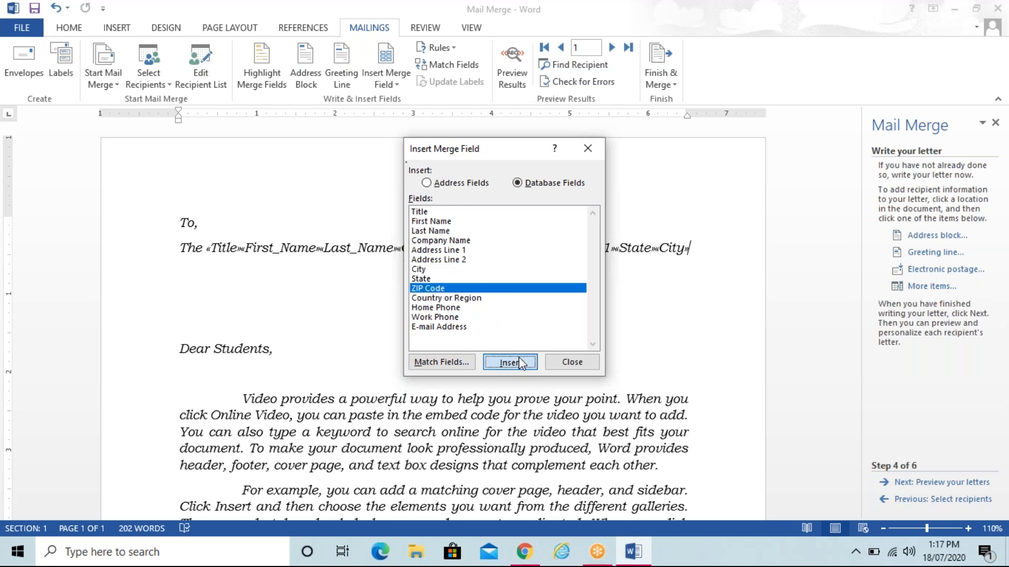
click(572, 361)
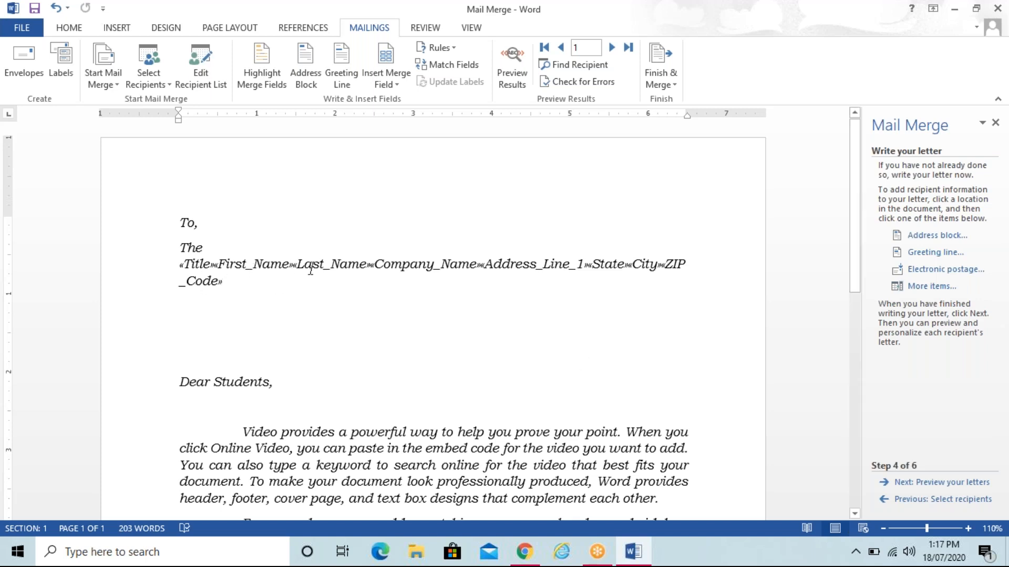
Step: Put Company_Name, Address_Line_1, State and City each on their own line
click(371, 266)
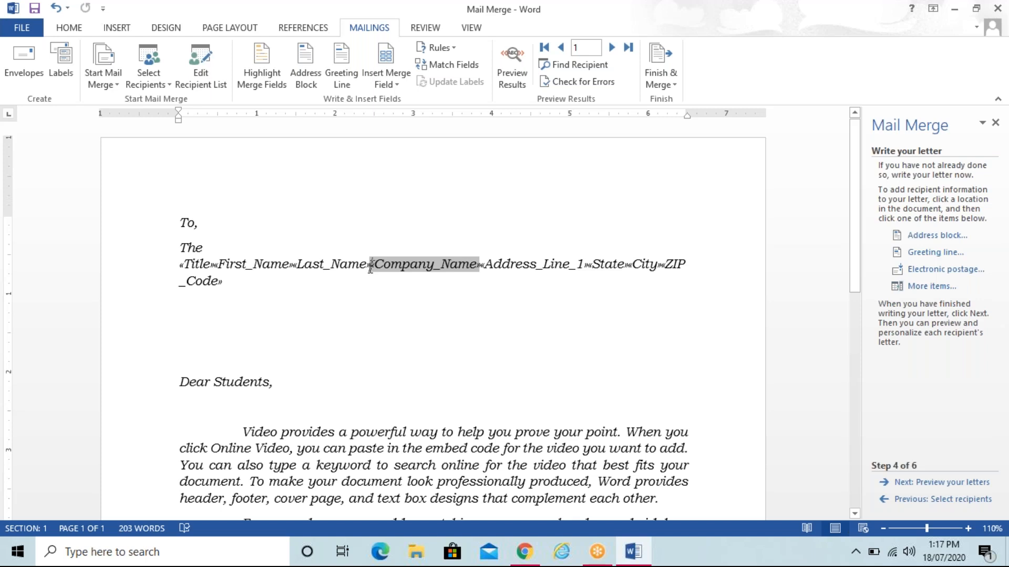
key(Return)
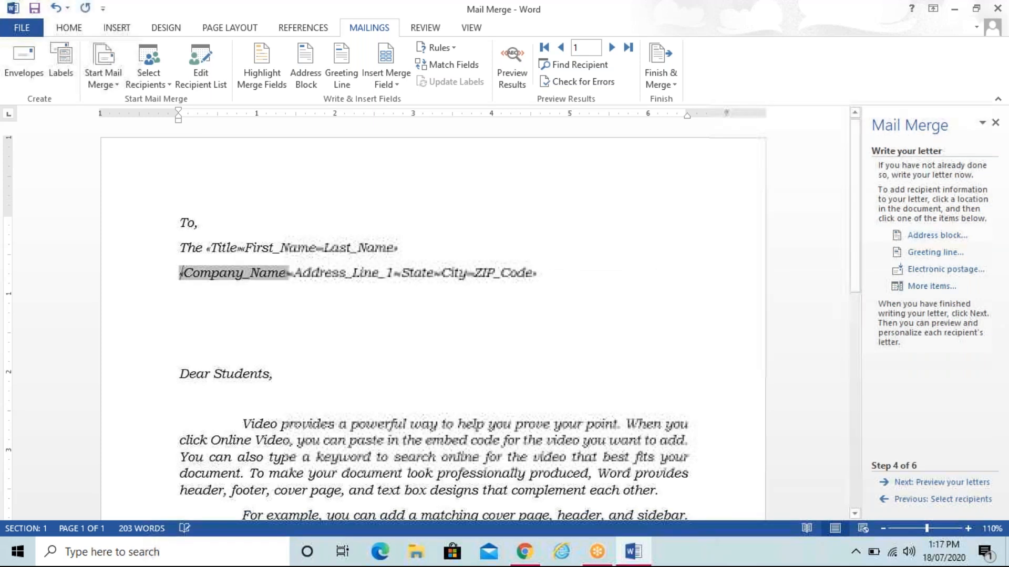
click(290, 273)
key(Return)
click(288, 299)
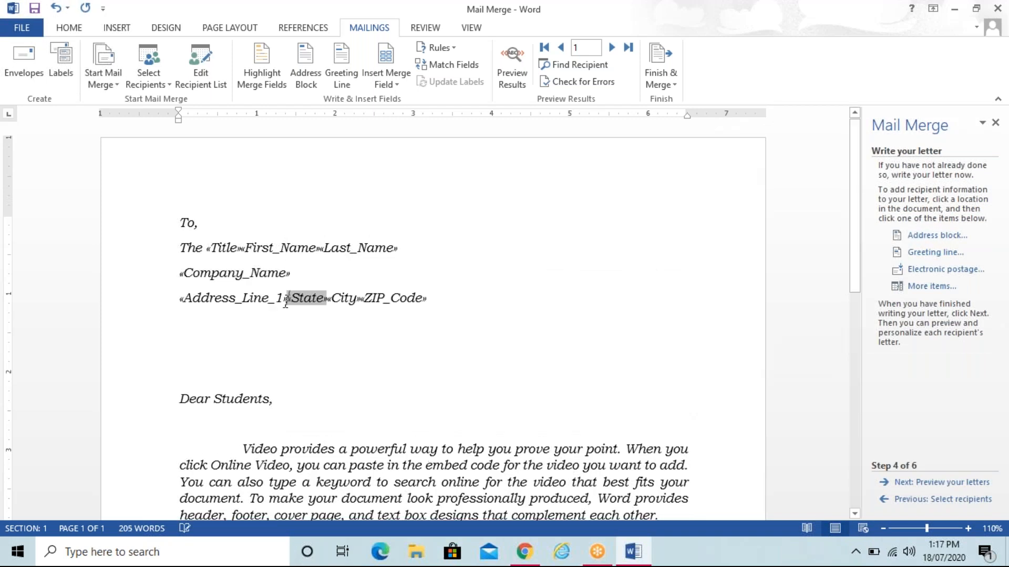
key(Return)
click(221, 321)
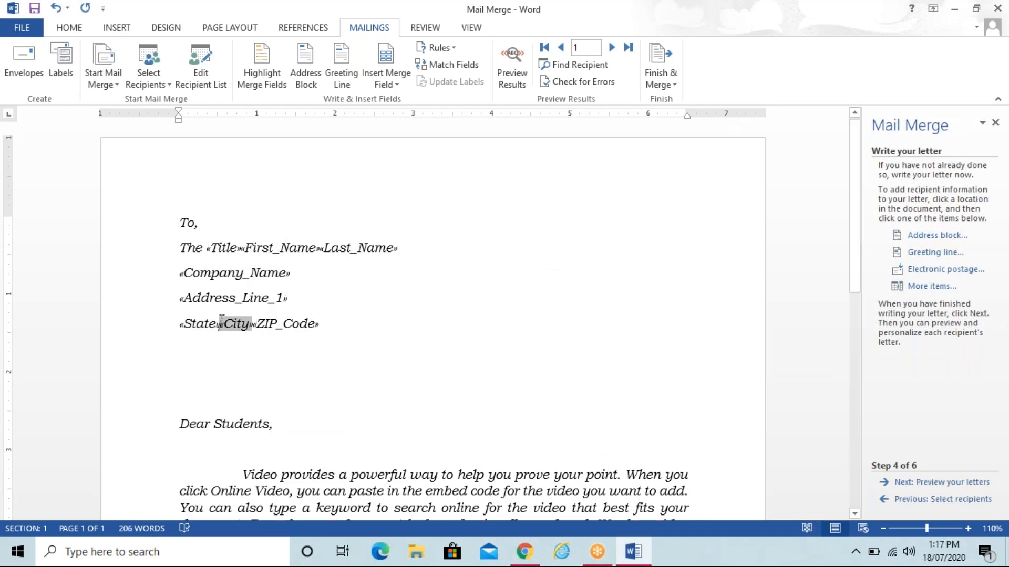
key(Return)
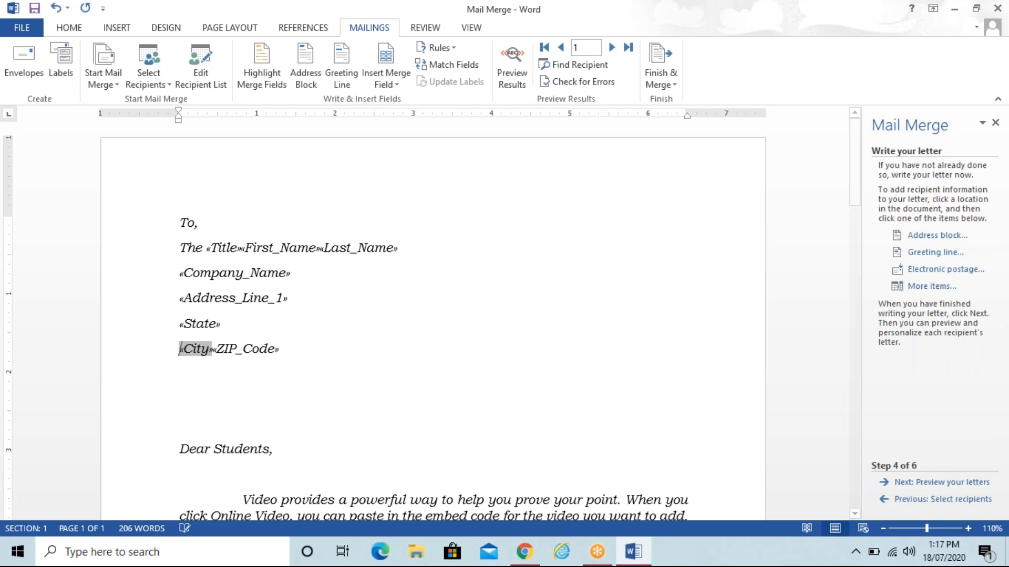
Step: Join City and ZIP_Code with a dash and space out the Title, First_Name and Last_Name fields
click(212, 351)
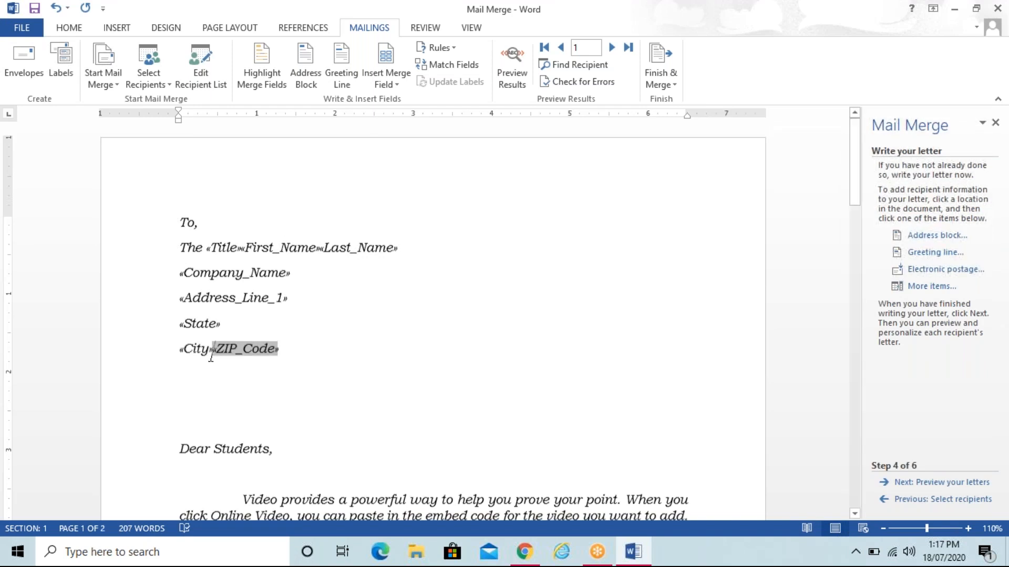
text(-)
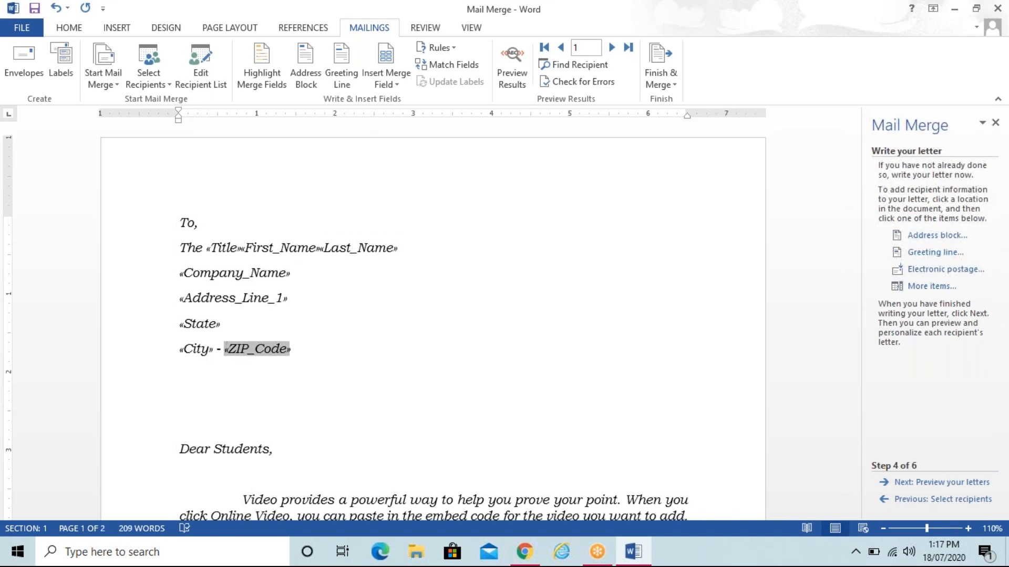
click(322, 342)
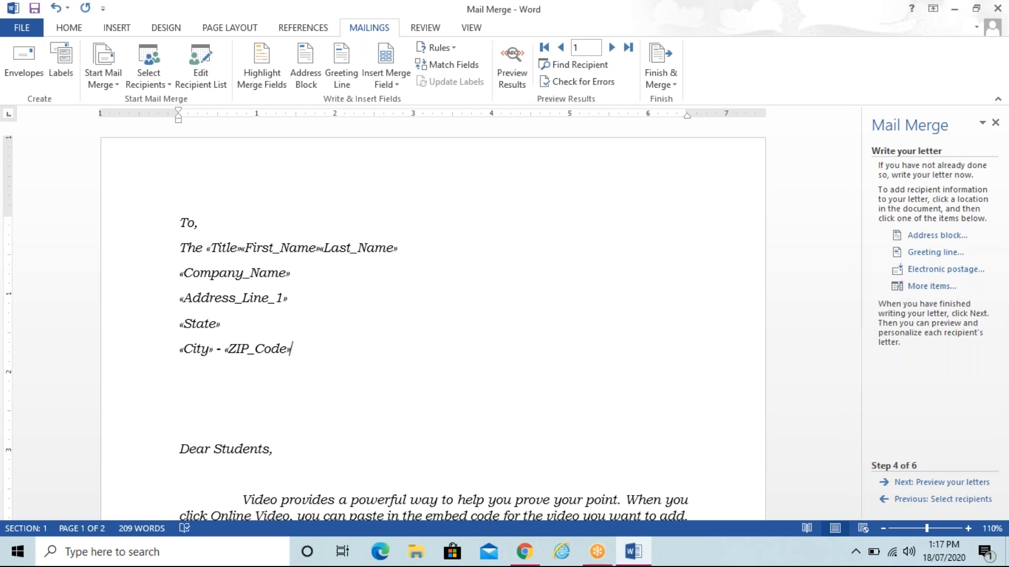
click(239, 253)
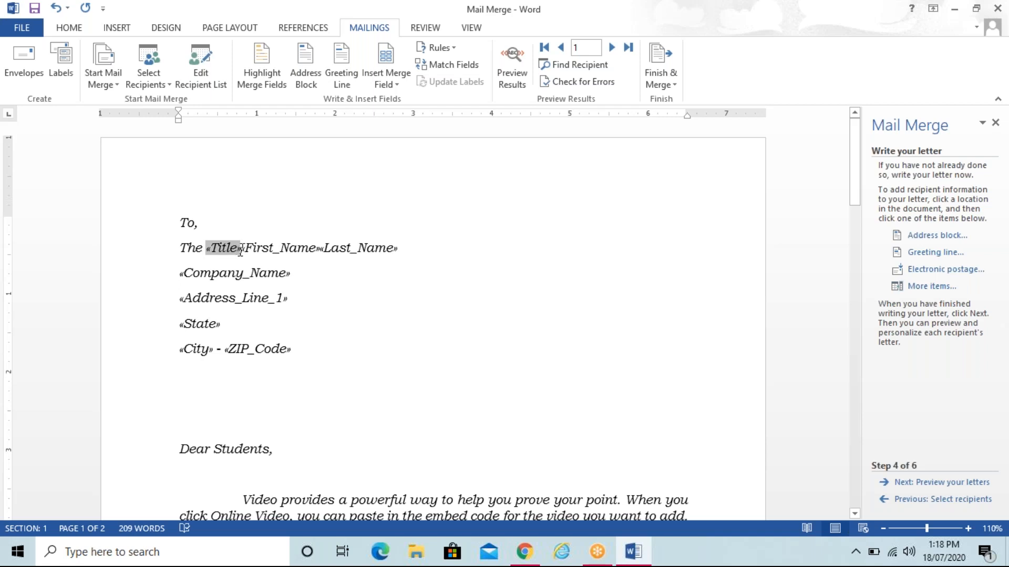
click(240, 250)
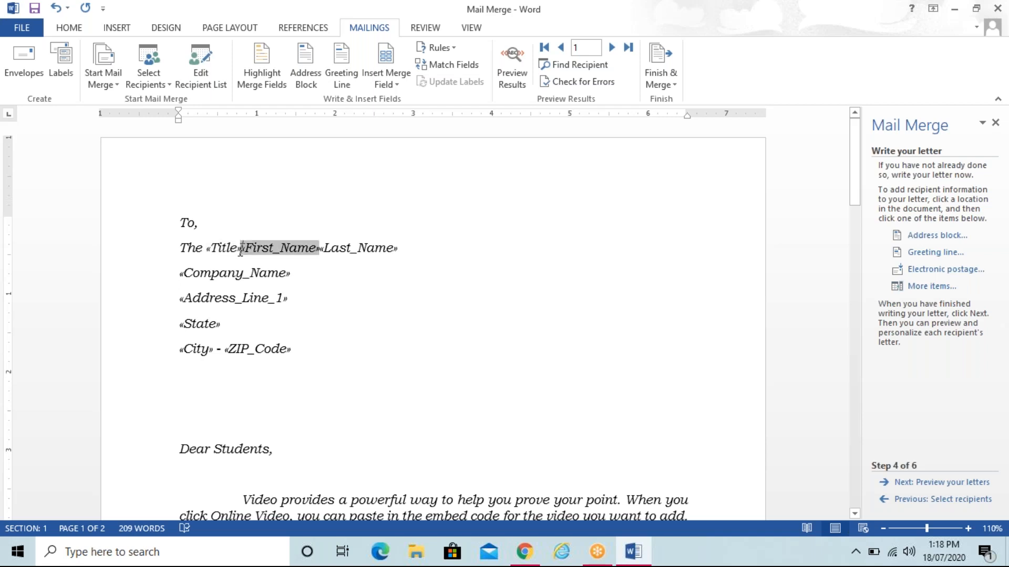
click(325, 253)
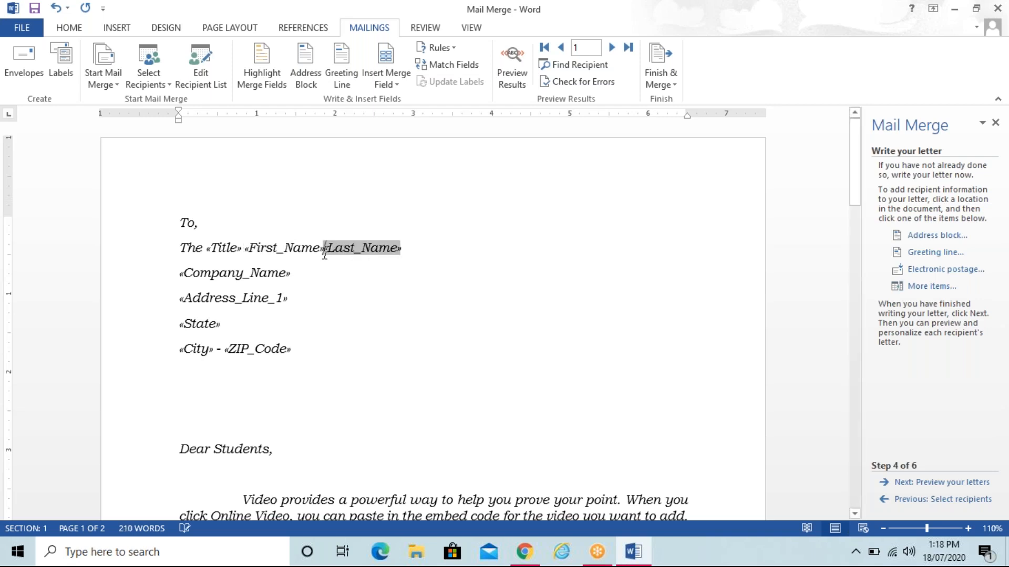
Step: Delete the two blank lines above 'Dear Students'
click(228, 412)
key(BackSpace)
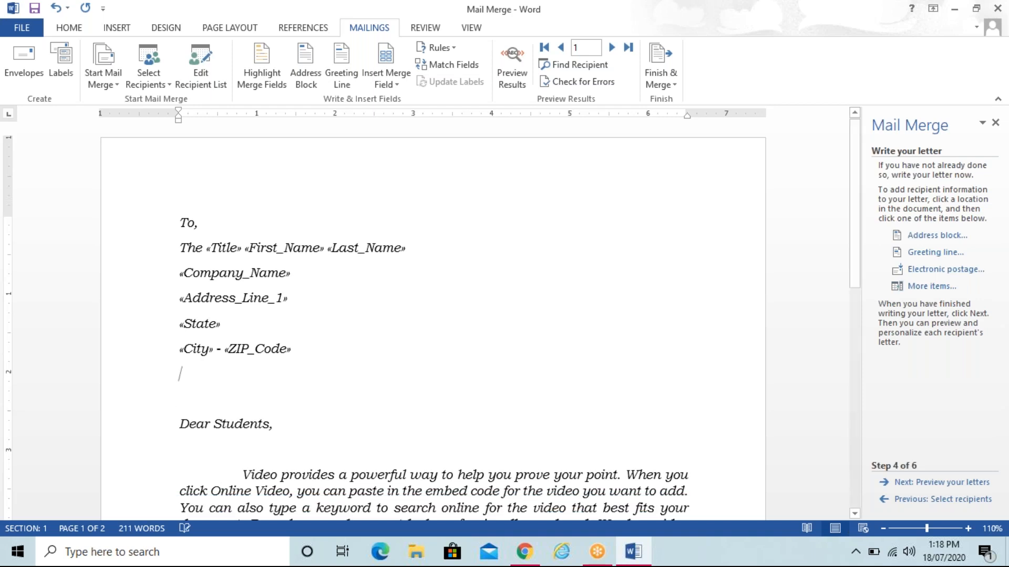
key(BackSpace)
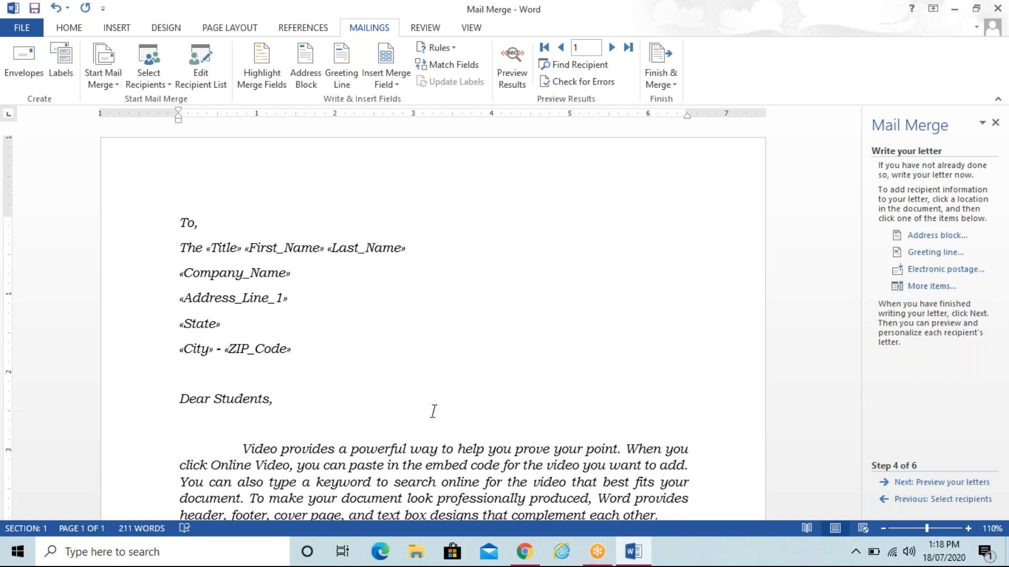
Step: Preview the first recipient's letter to the end, then advance to Step 6, Complete the merge
click(945, 484)
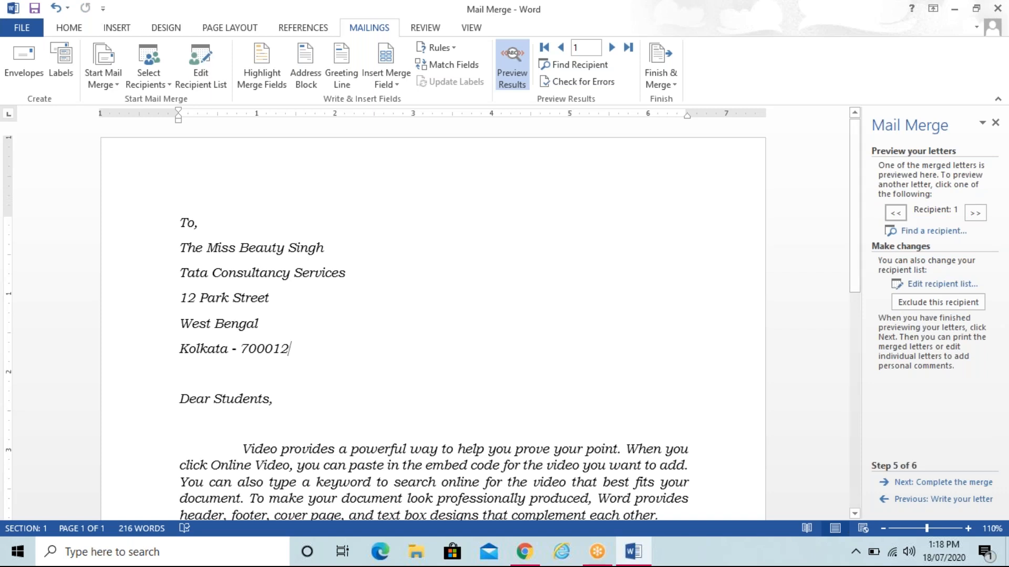
key(Down)
key(Down)
key(Down)
key(Down)
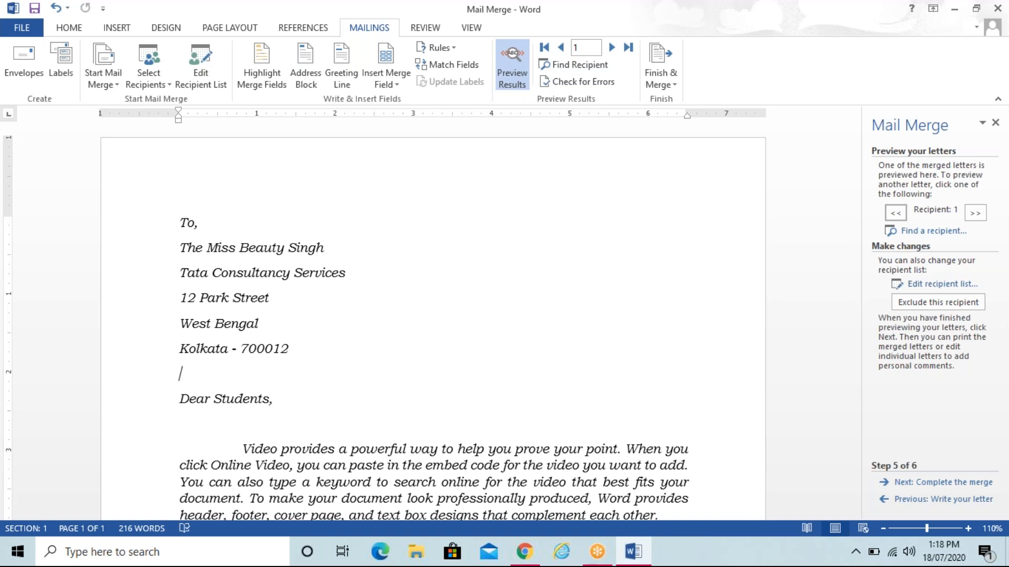
key(Down)
key(Down)
key(Down)
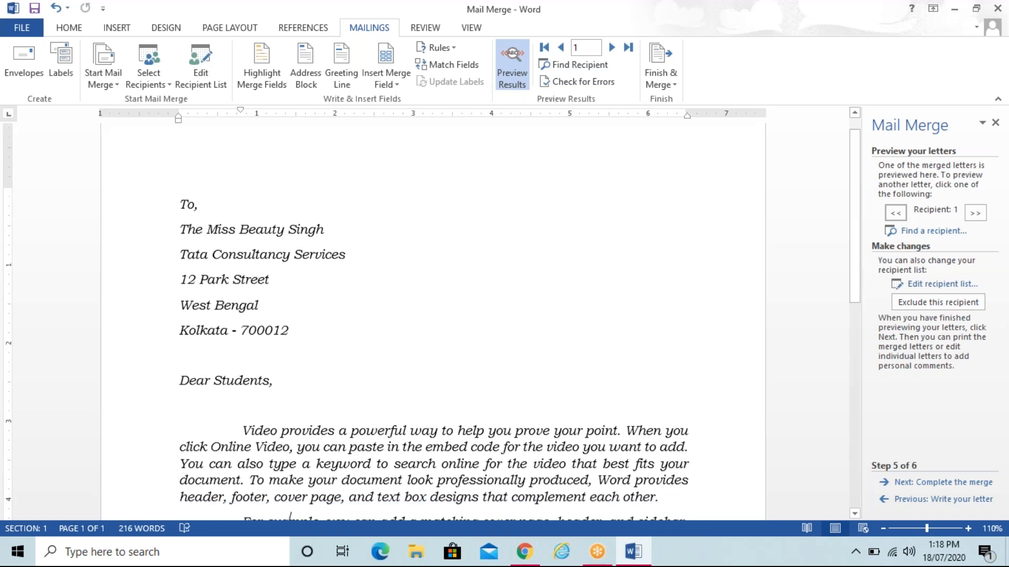
key(Down)
key(Down)
key(Down)
key(Down)
key(Down)
key(Down)
key(Down)
key(Down)
key(Down)
key(Down)
key(Down)
key(Down)
key(Down)
key(Down)
key(Down)
key(Down)
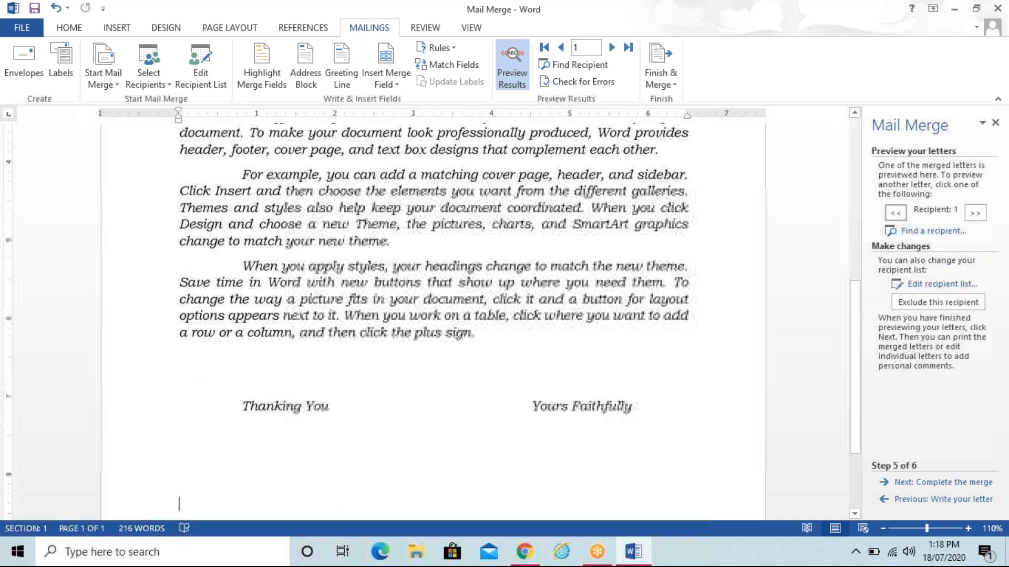
click(941, 482)
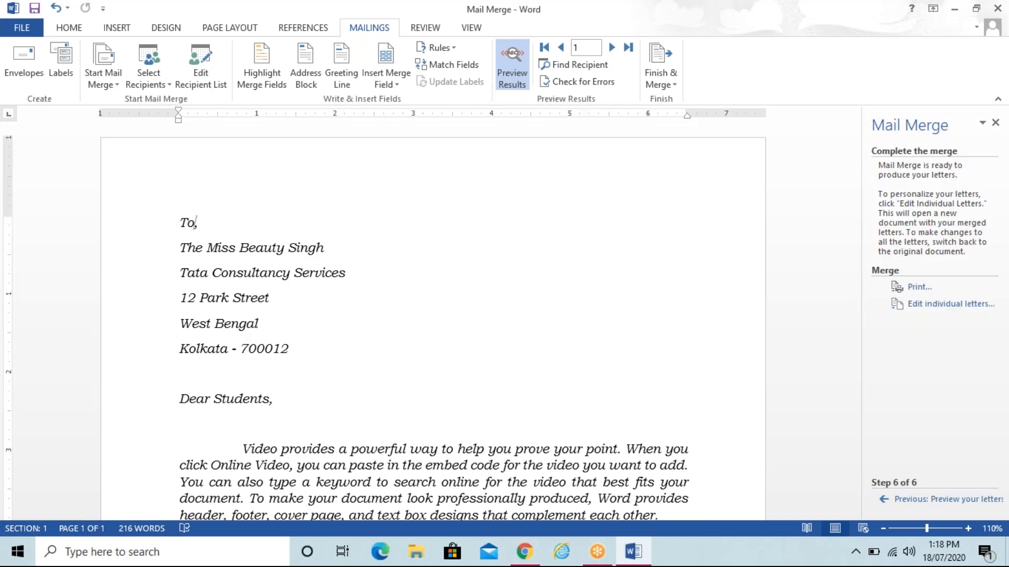
Step: Merge all records into a new document using Edit individual letters
click(943, 307)
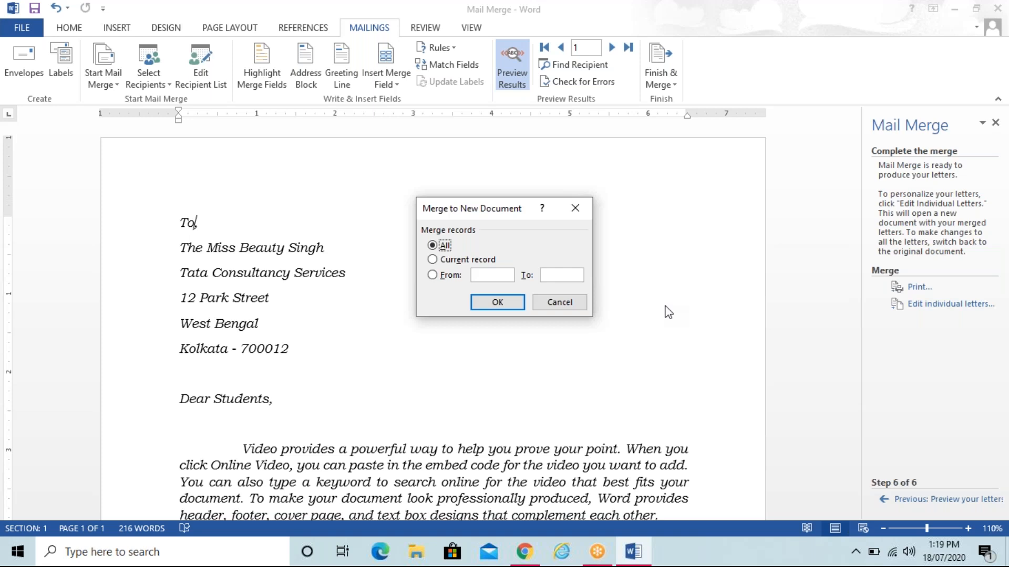
click(520, 302)
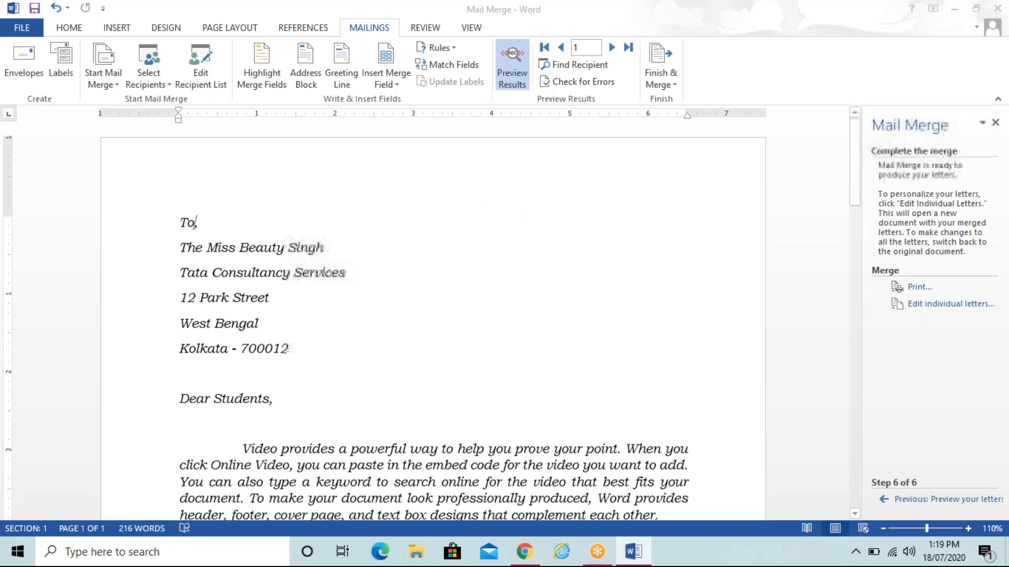
Step: Scroll through the five merged letters in Letters1, then back up toward the fourth
key(Down)
key(Down)
key(Down)
key(Down)
key(Down)
key(Down)
key(Down)
key(Down)
key(Down)
key(Down)
key(Down)
key(Down)
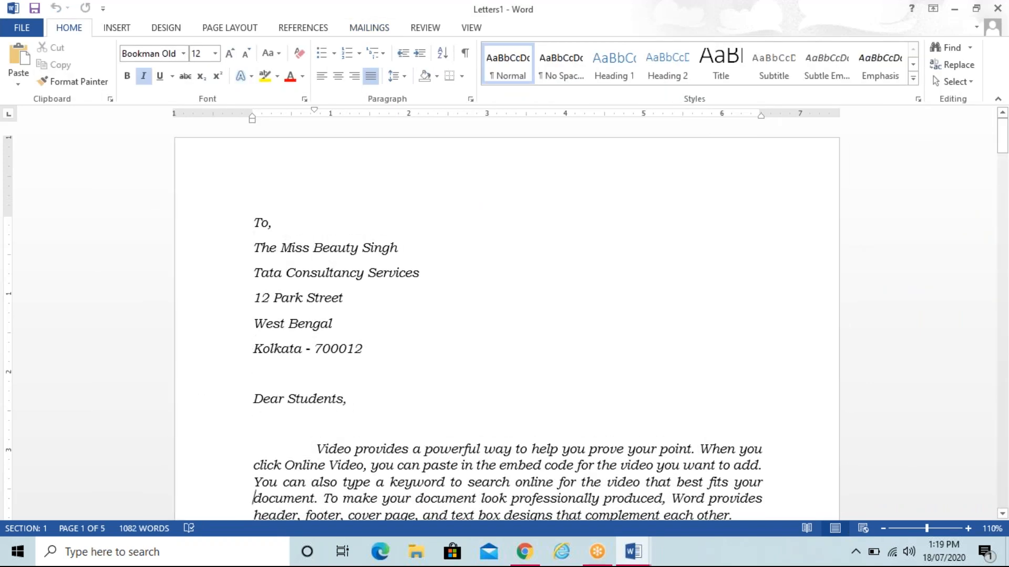
key(Down)
key(Down)
key(Down)
key(Down)
key(Down)
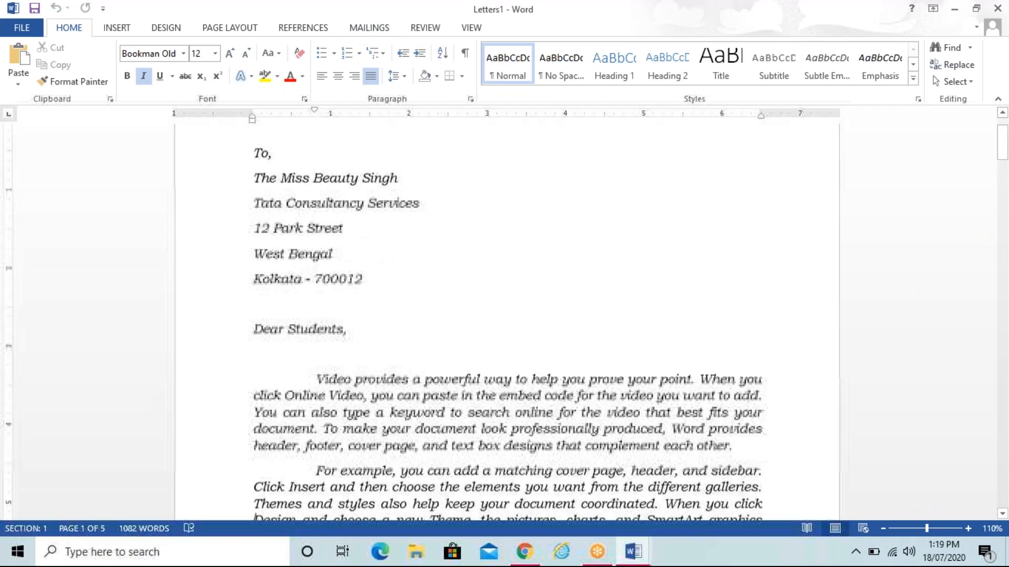
key(Down)
key(Down)
key(Down)
key(Down)
key(Down)
key(Down)
key(Down)
key(Down)
key(Down)
key(Down)
key(Down)
key(Down)
key(Down)
key(Down)
key(Down)
key(Down)
key(Down)
key(Down)
key(Down)
key(Down)
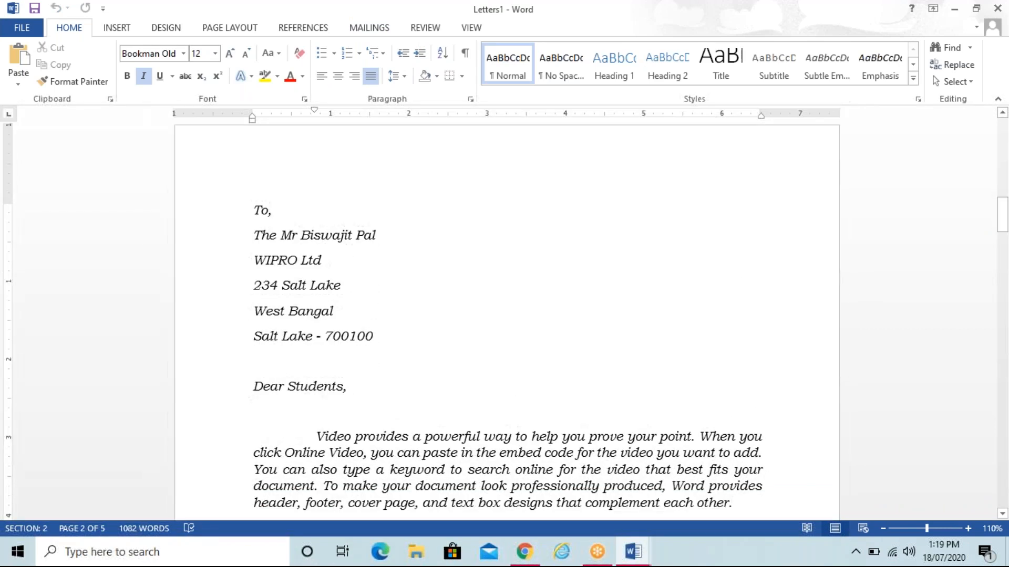
key(Down)
key(Down)
key(Down)
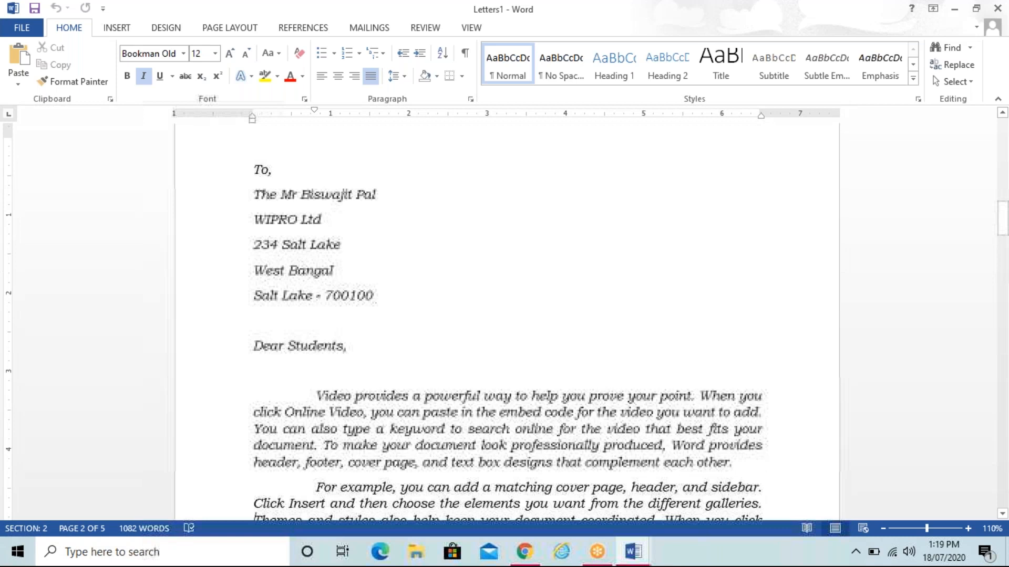
key(Down)
key(Down)
key(Down)
key(Down)
key(Down)
key(Down)
key(Down)
key(Down)
key(Down)
key(Down)
key(Down)
key(Down)
key(Down)
key(Down)
key(Down)
key(Down)
key(Down)
key(Down)
key(Down)
key(Down)
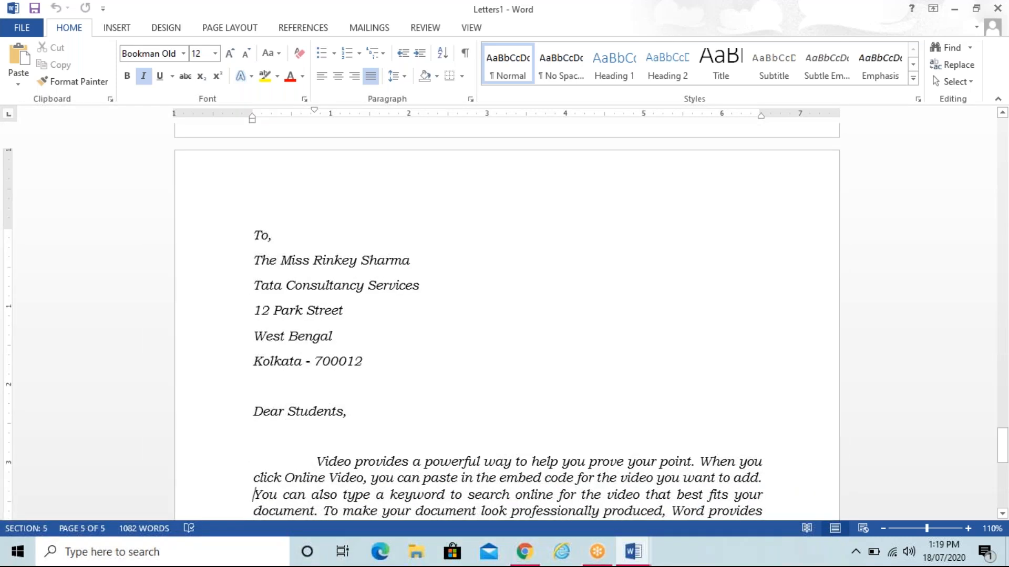
key(Up)
key(Up)
key(Up)
key(Up)
key(Up)
key(Up)
key(Up)
key(Up)
key(Up)
key(Up)
key(Up)
key(Up)
key(Up)
key(Up)
key(Up)
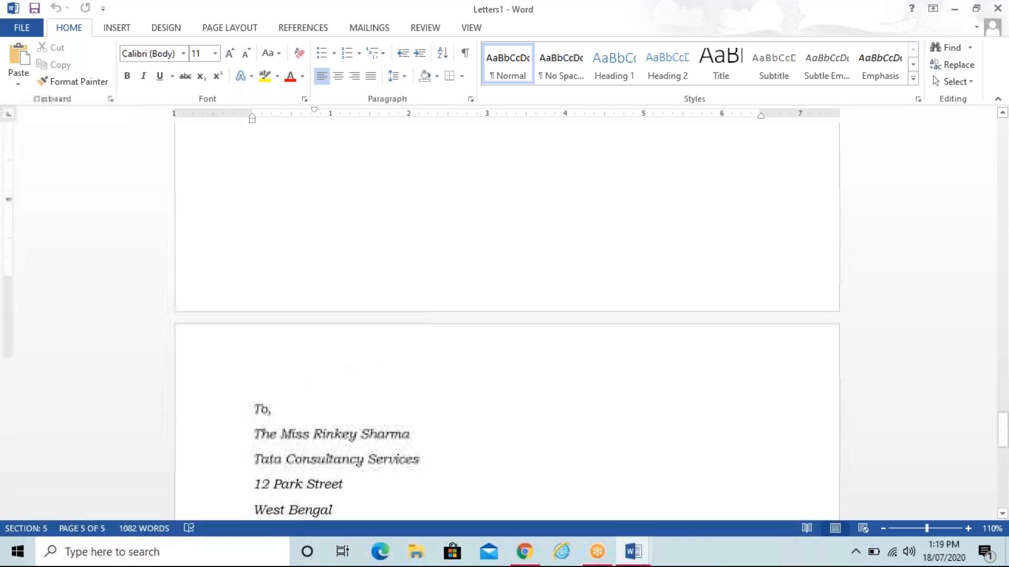
key(Up)
key(Up)
key(Up)
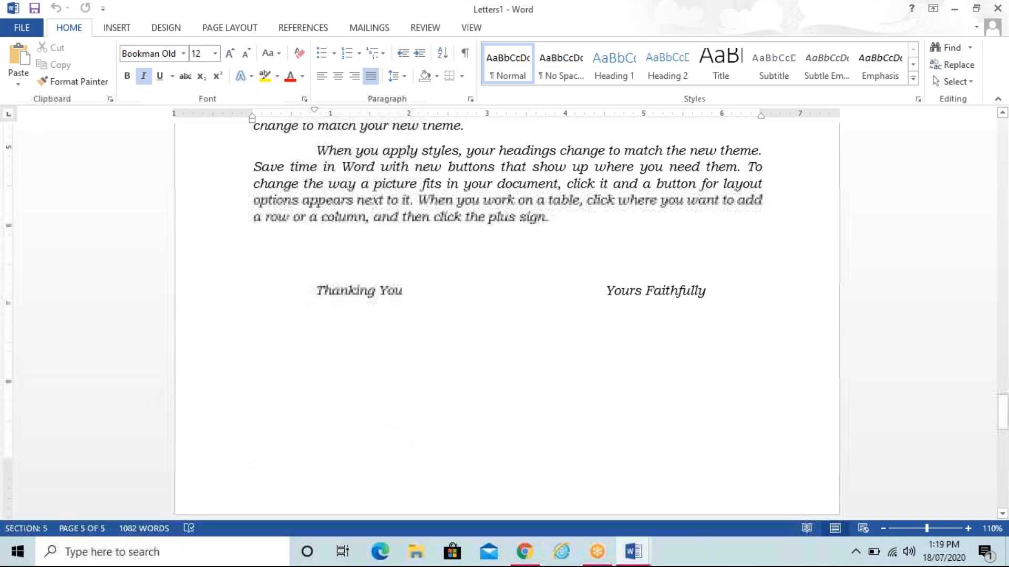
scroll(507, 320, up, 20)
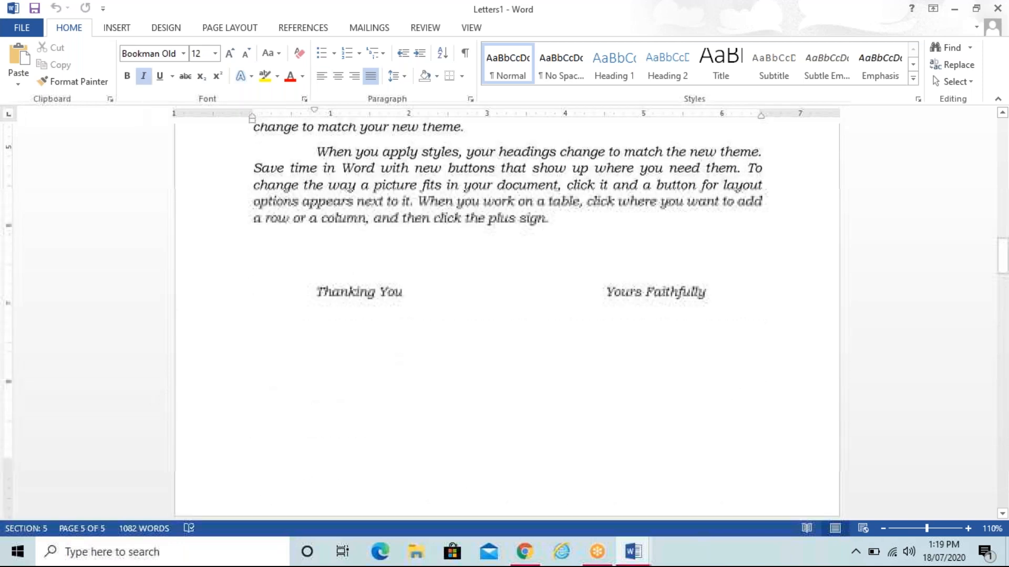
scroll(507, 319, up, 15)
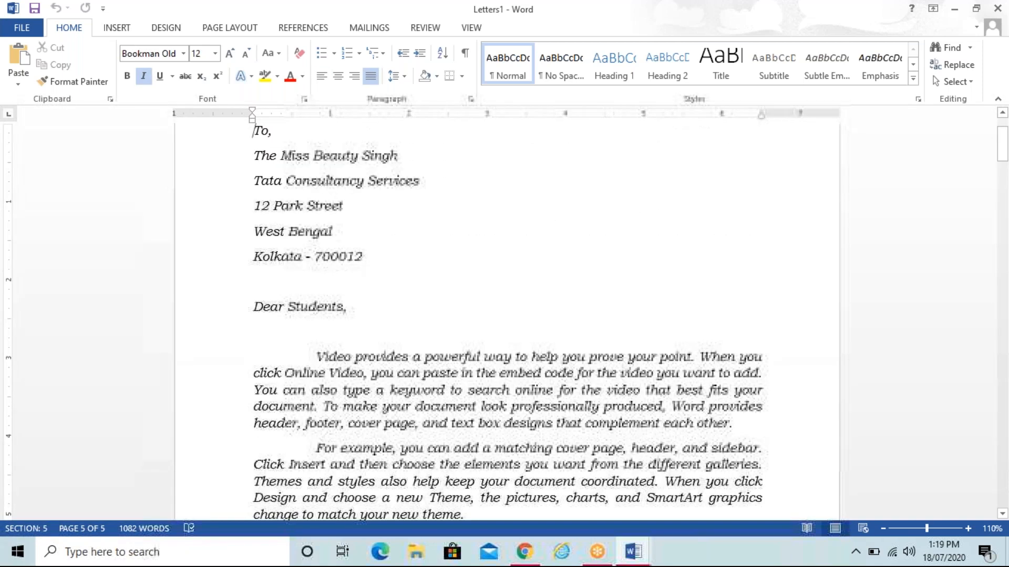
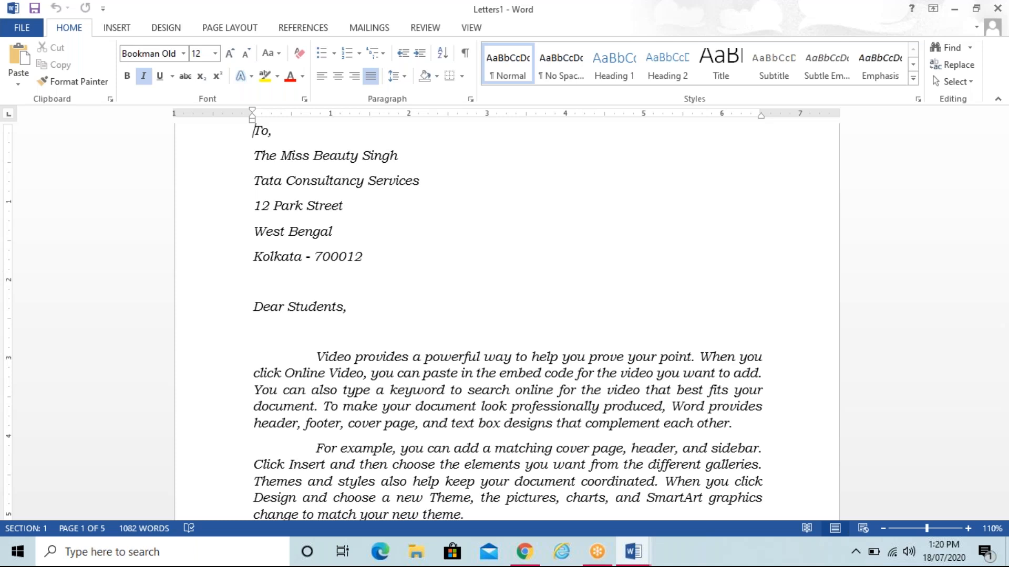
Step: Save the merged letters document to the Desktop as a Word document named 'To'
click(30, 33)
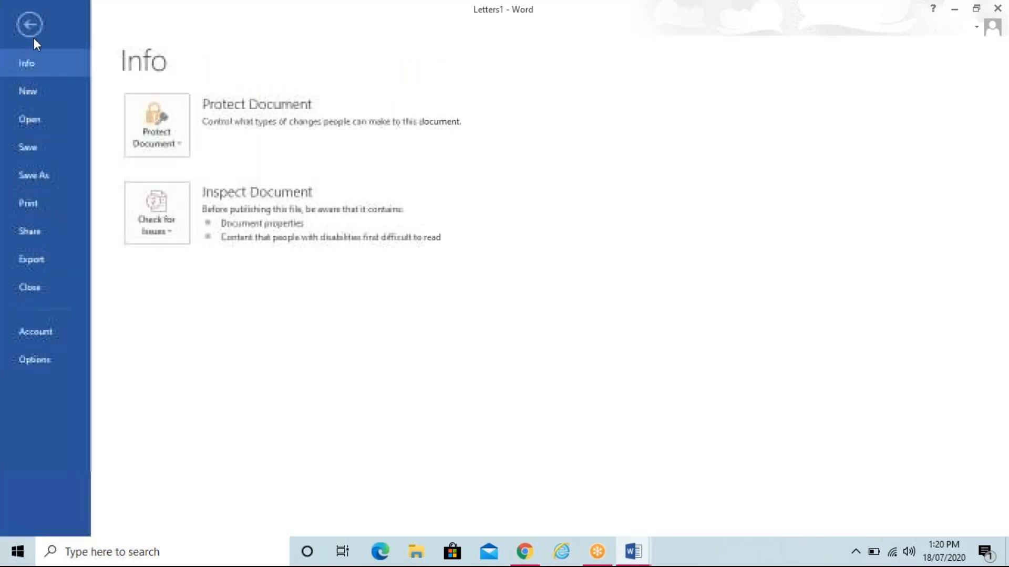
click(62, 179)
click(172, 160)
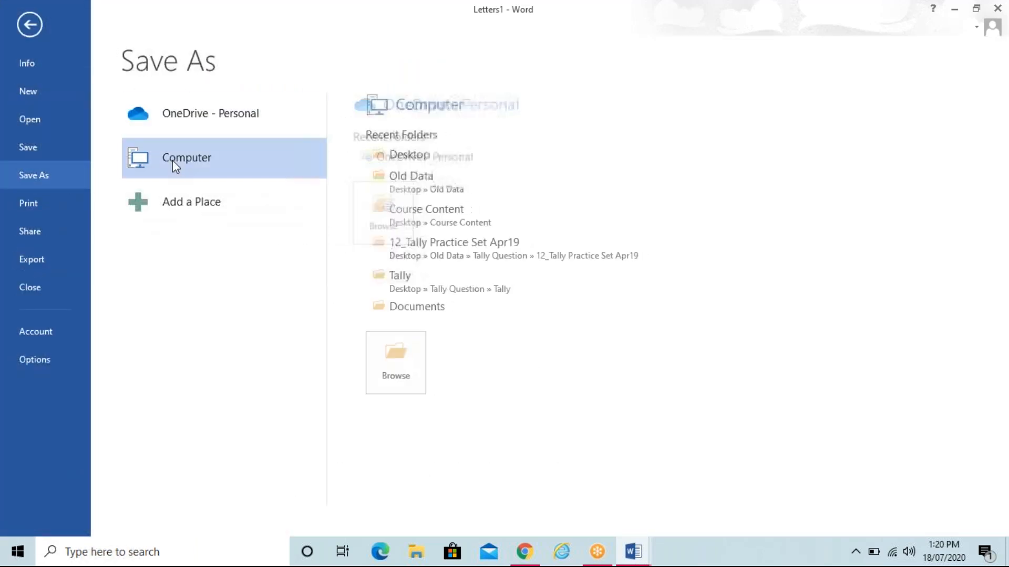
click(386, 156)
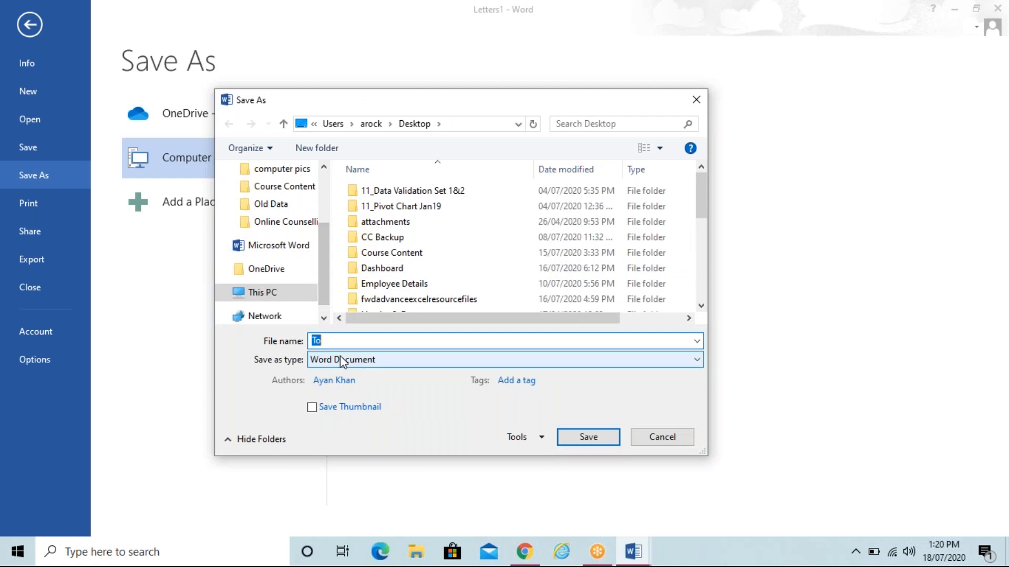
click(572, 438)
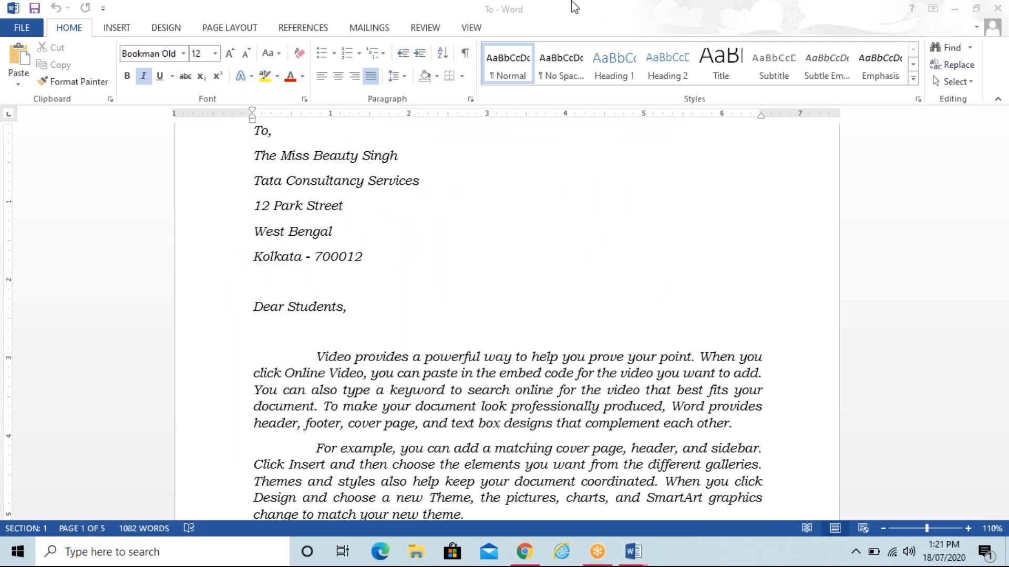
Step: Close the Mail Merge document with Don't Save, leaving the saved To letters open
click(791, 138)
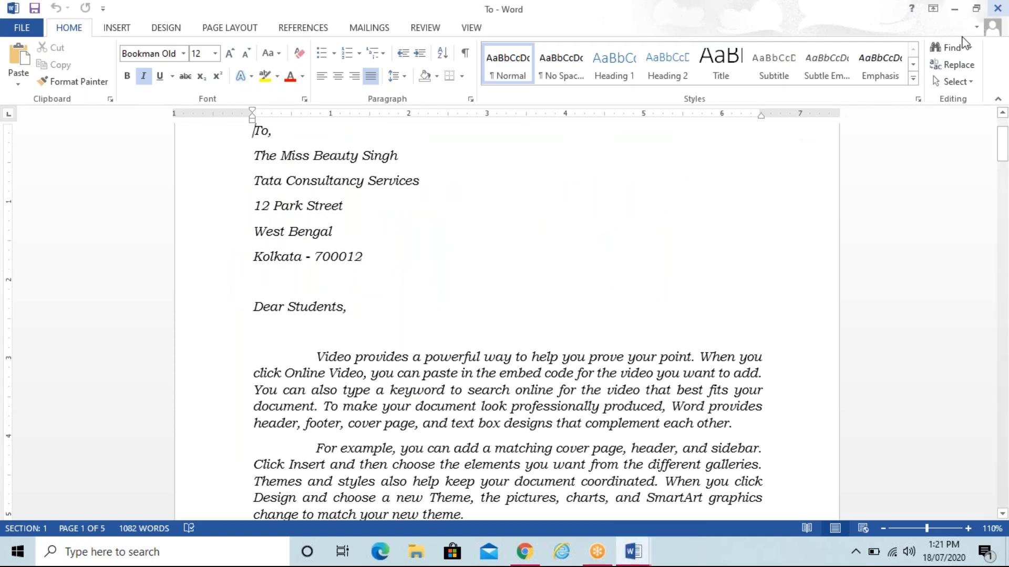
click(997, 12)
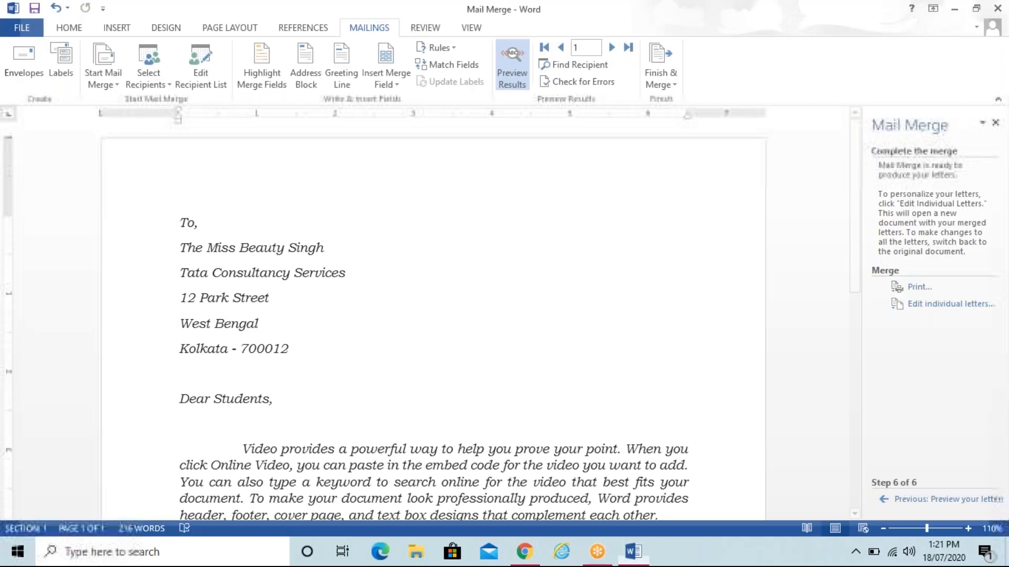
click(997, 9)
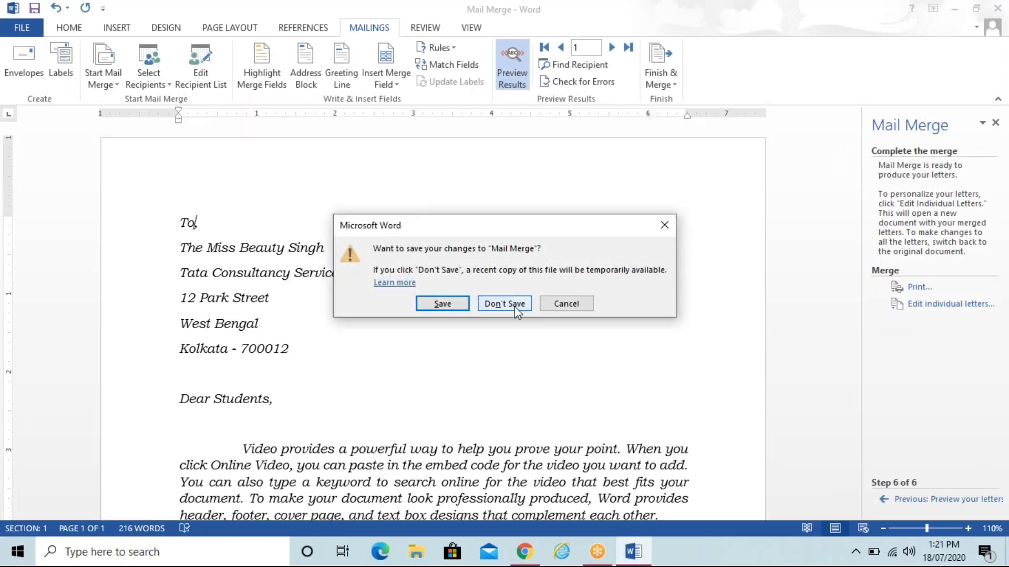
click(504, 303)
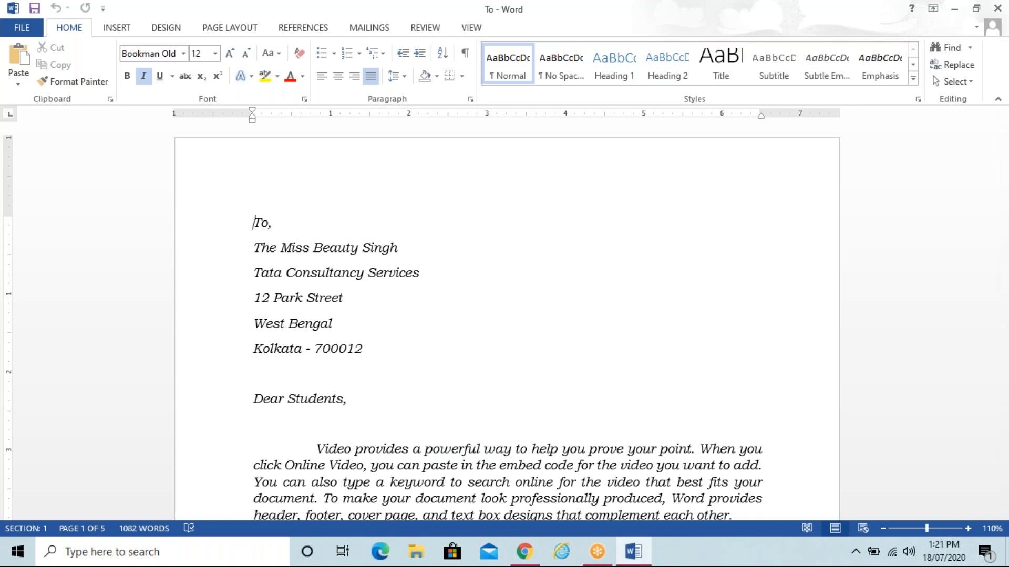
Step: Move the cursor past 'To,' and down through the first three merged letters
key(End)
key(Down)
key(Down)
key(Down)
key(Down)
key(Down)
key(Down)
key(Down)
key(Down)
key(Down)
key(Down)
key(Down)
key(Down)
key(Down)
key(Down)
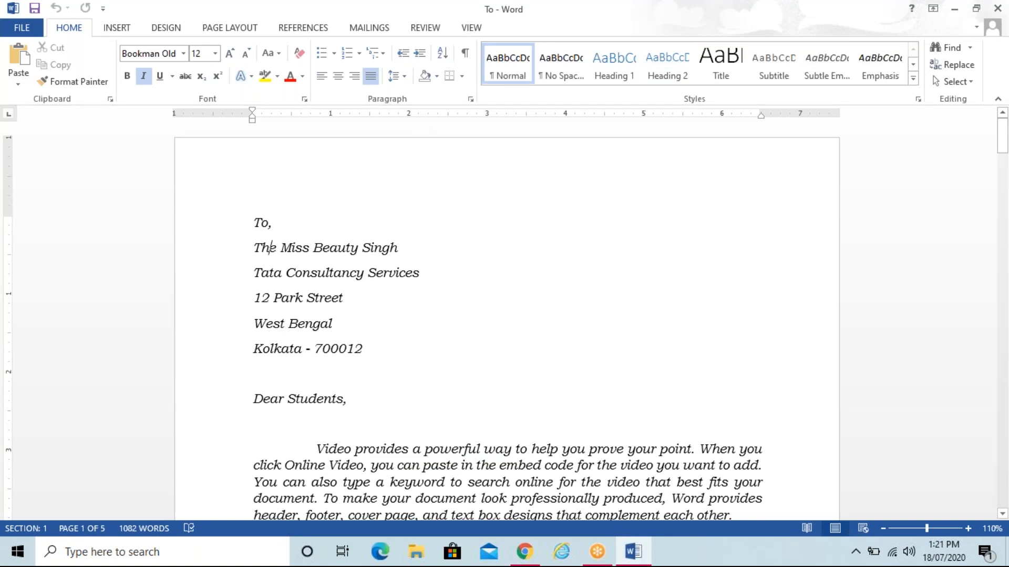
key(Down)
key(Down)
key(Down)
key(Down)
key(Down)
key(Down)
key(Down)
key(Down)
key(Down)
key(Down)
key(Down)
key(Down)
key(Down)
key(Down)
key(Down)
key(Down)
key(Down)
key(Down)
key(Down)
key(Down)
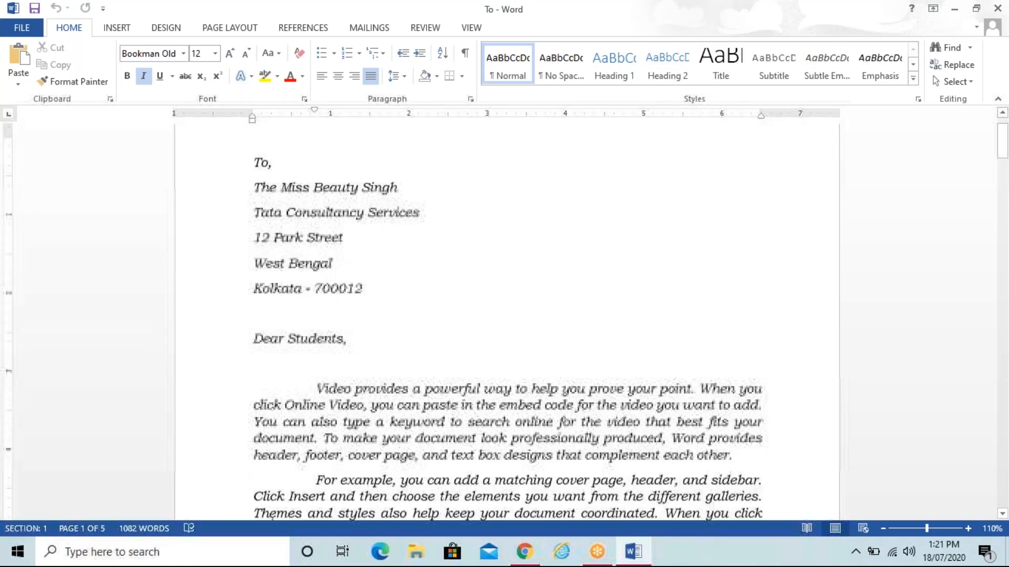
key(Down)
key(Down)
key(Down)
key(Down)
key(Down)
key(Down)
key(Down)
key(Down)
key(Down)
key(Down)
key(Down)
key(Down)
key(Down)
key(Down)
key(Down)
key(Down)
key(Down)
key(Down)
key(Down)
key(Down)
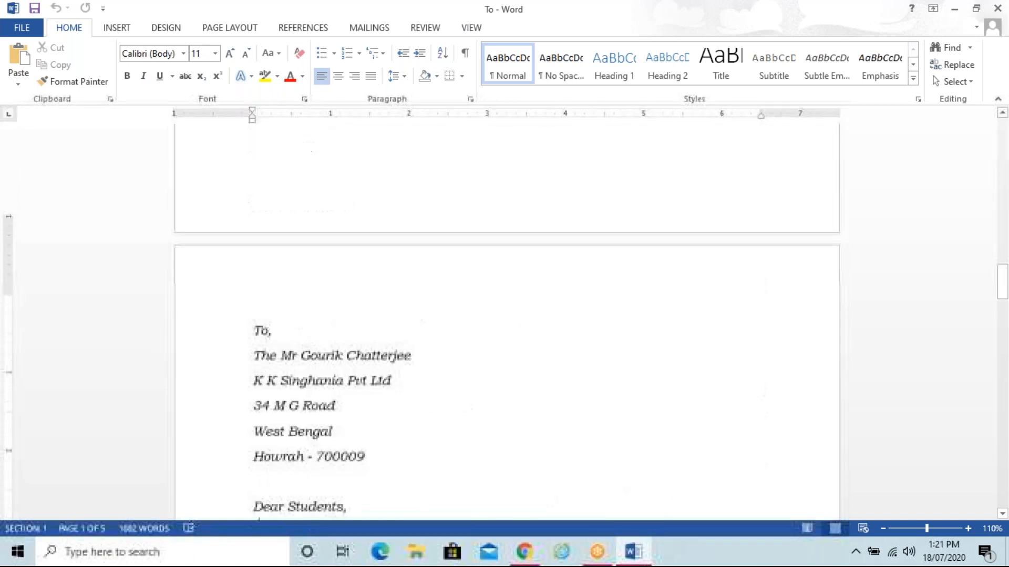
Step: Close To, reopen Mail Merge from the desktop, click after 'The', then close it
click(992, 9)
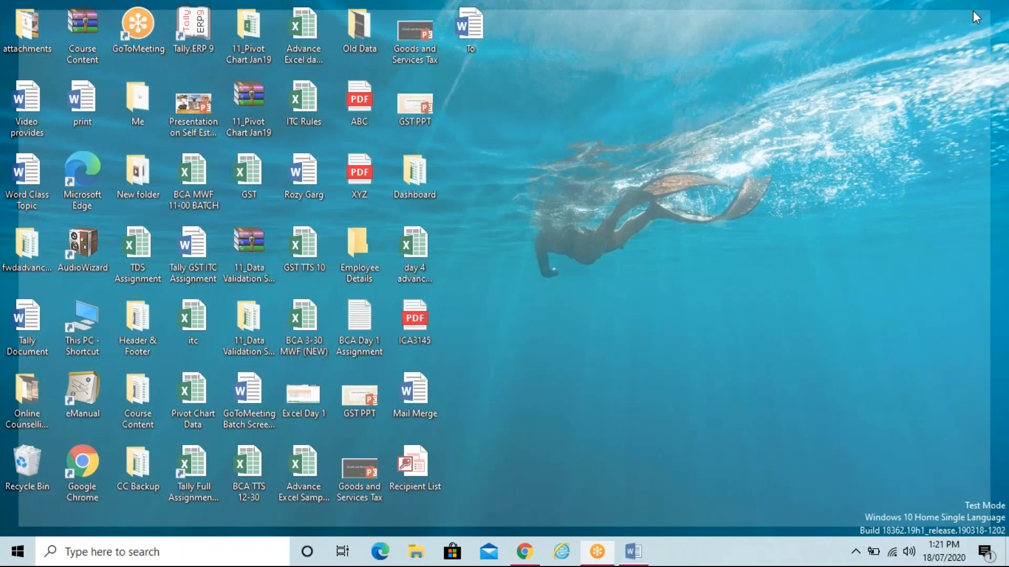
double_click(415, 392)
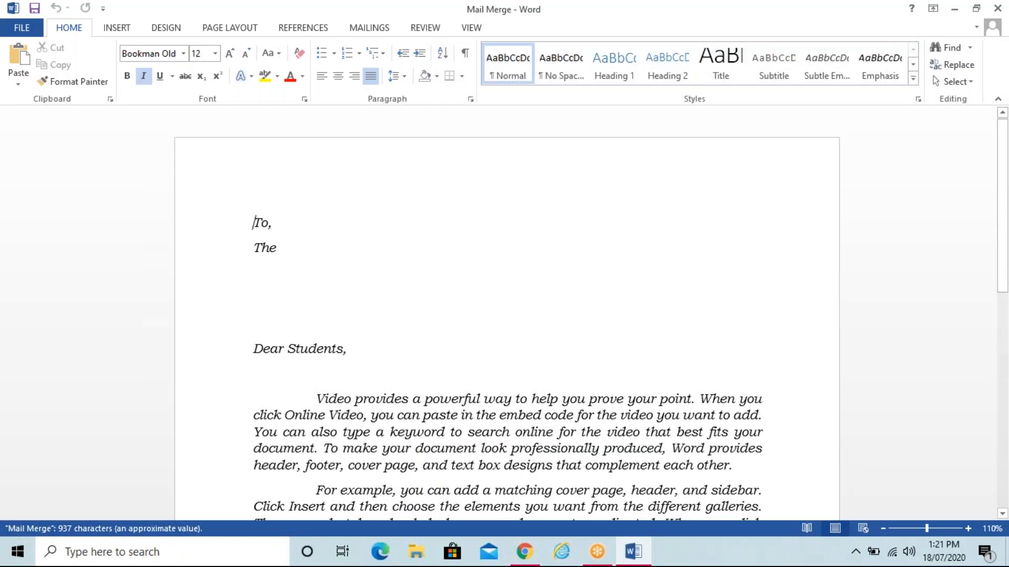
click(345, 257)
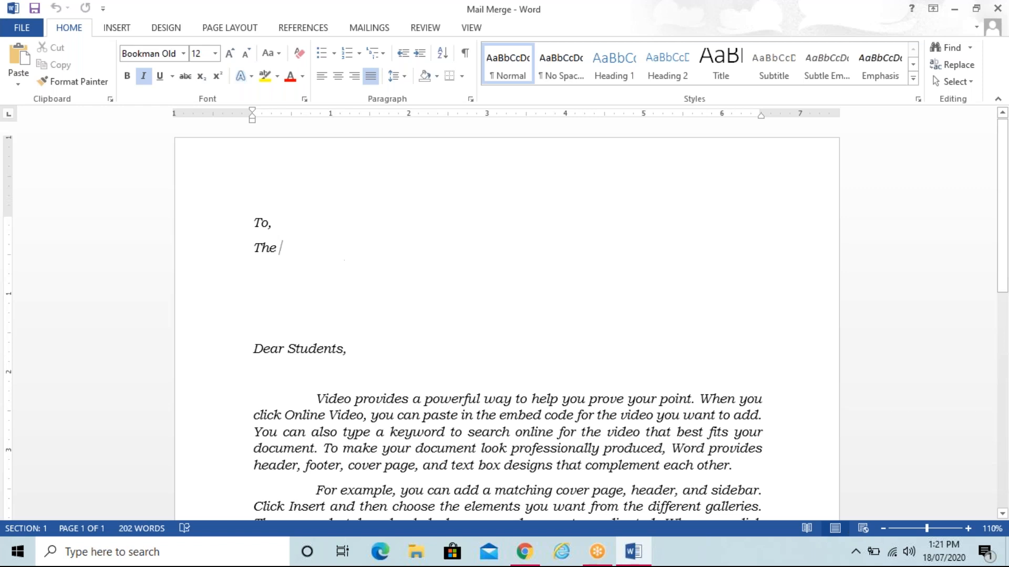
click(999, 9)
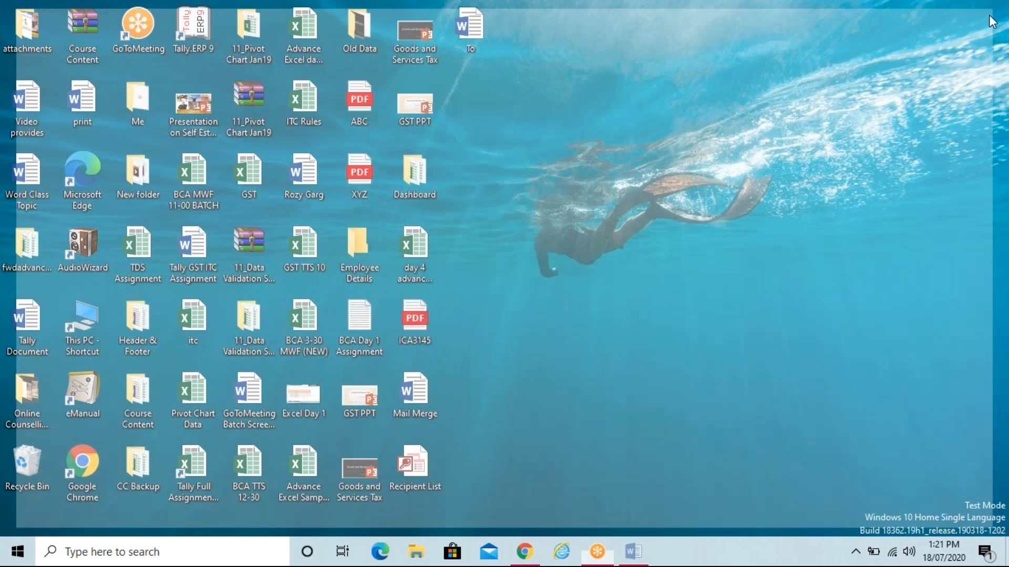
Step: Refresh the desktop and reopen the Mail Merge letter in Word
right_click(733, 197)
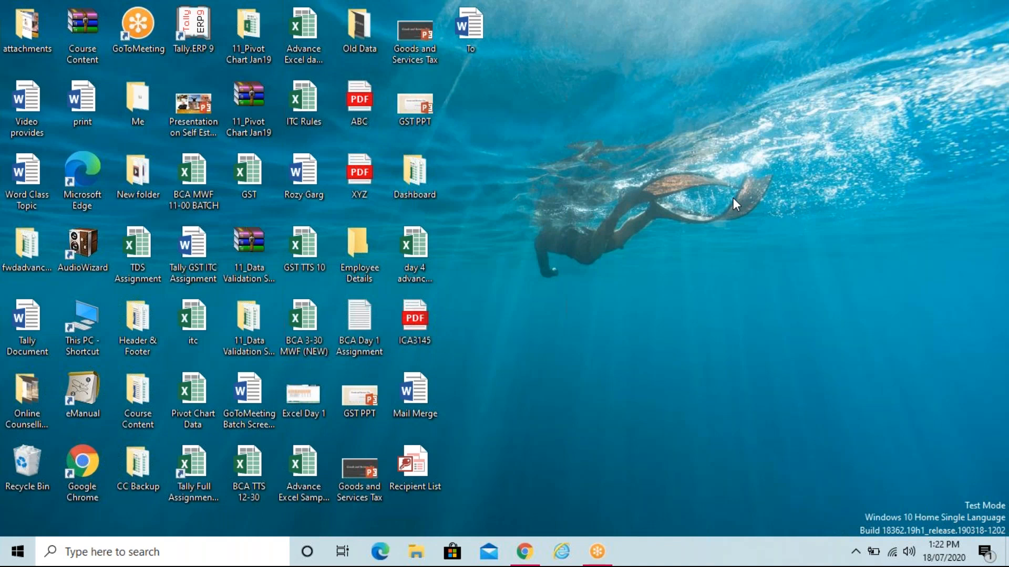
double_click(408, 388)
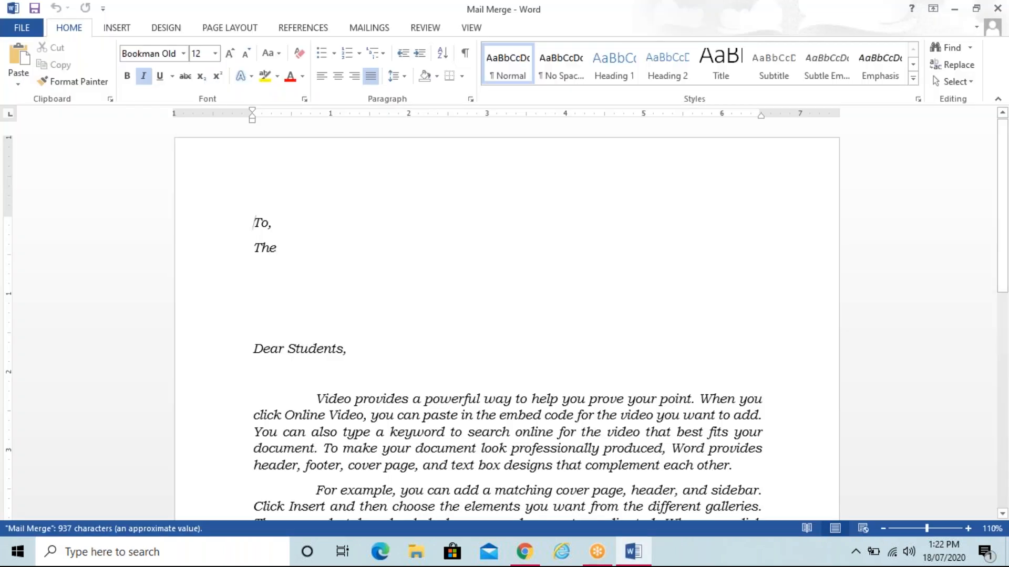
Step: With the cursor after 'The', launch the Step-by-Step Mail Merge Wizard from Mailings
click(282, 250)
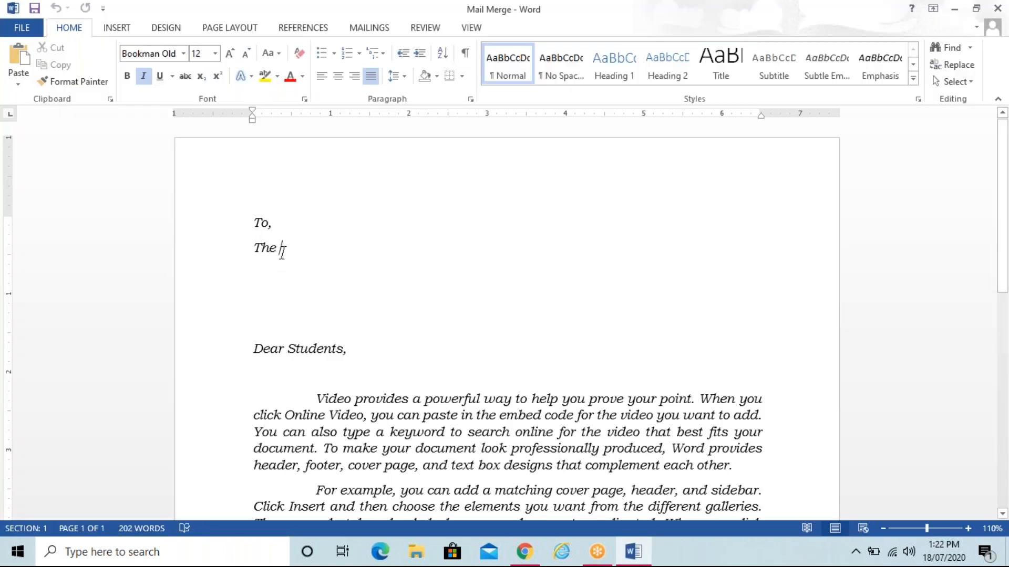
click(370, 28)
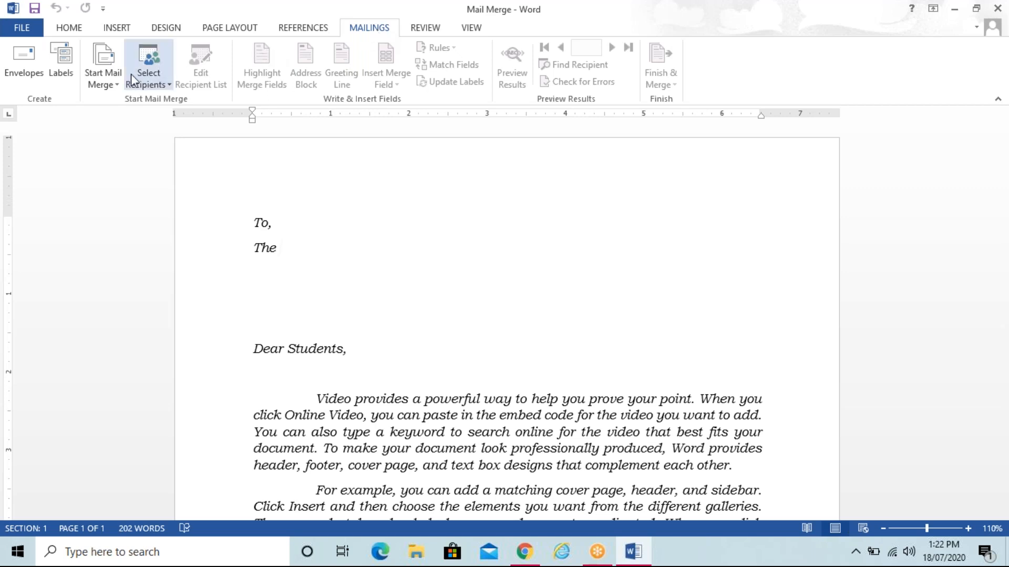
click(118, 83)
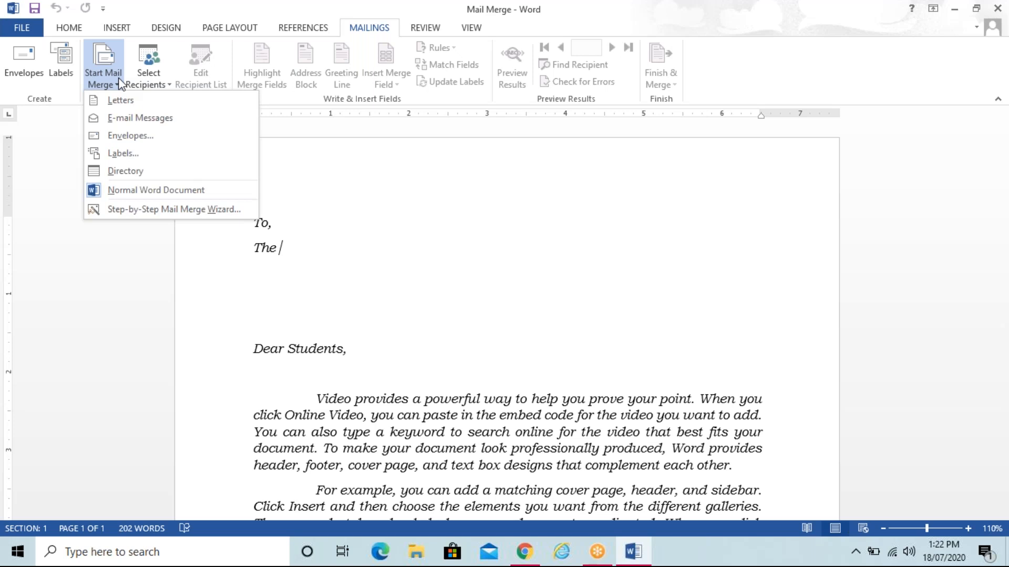
click(242, 210)
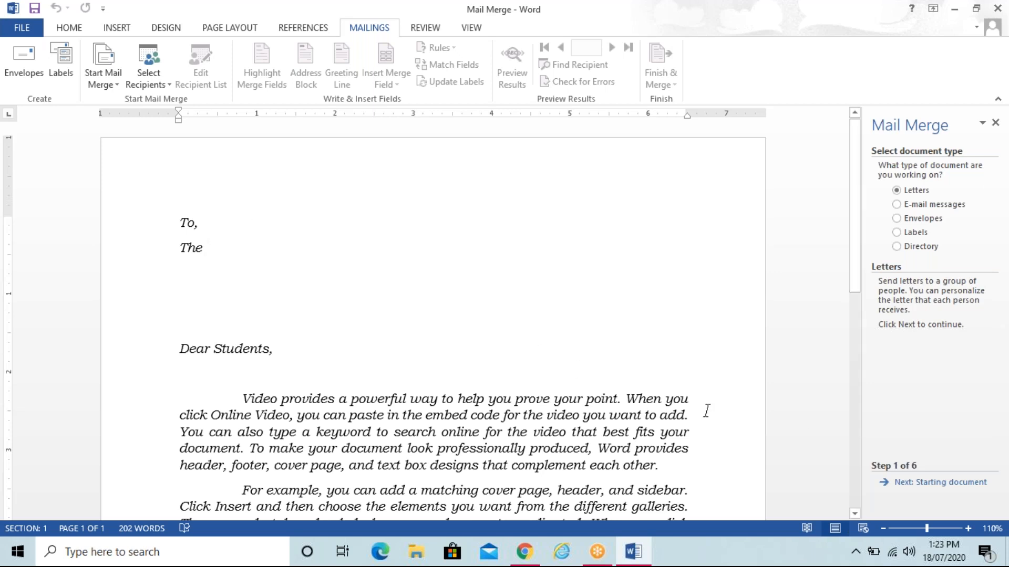
Step: Advance the wizard through Starting document to step 3, Select recipients
click(944, 486)
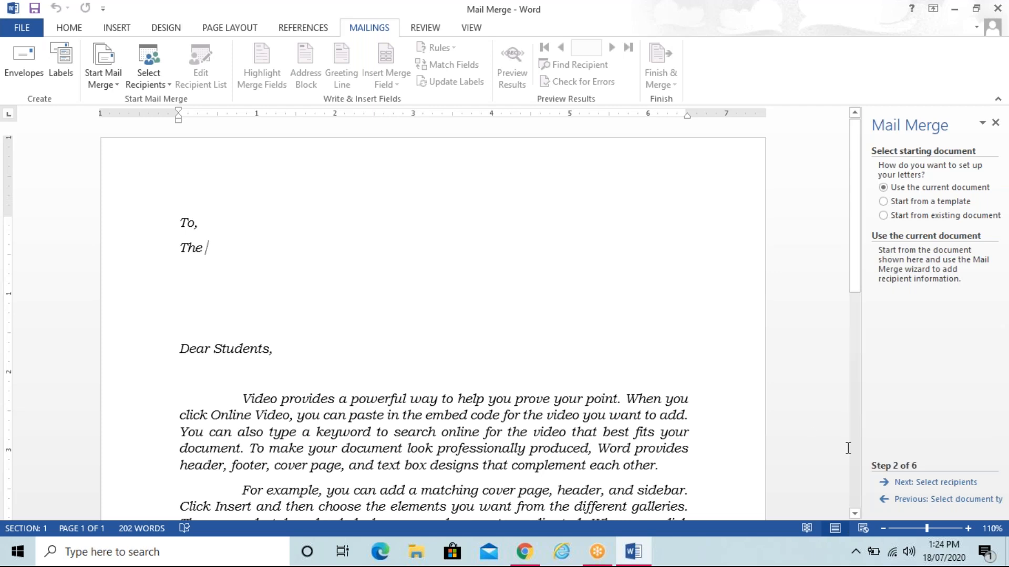
click(947, 483)
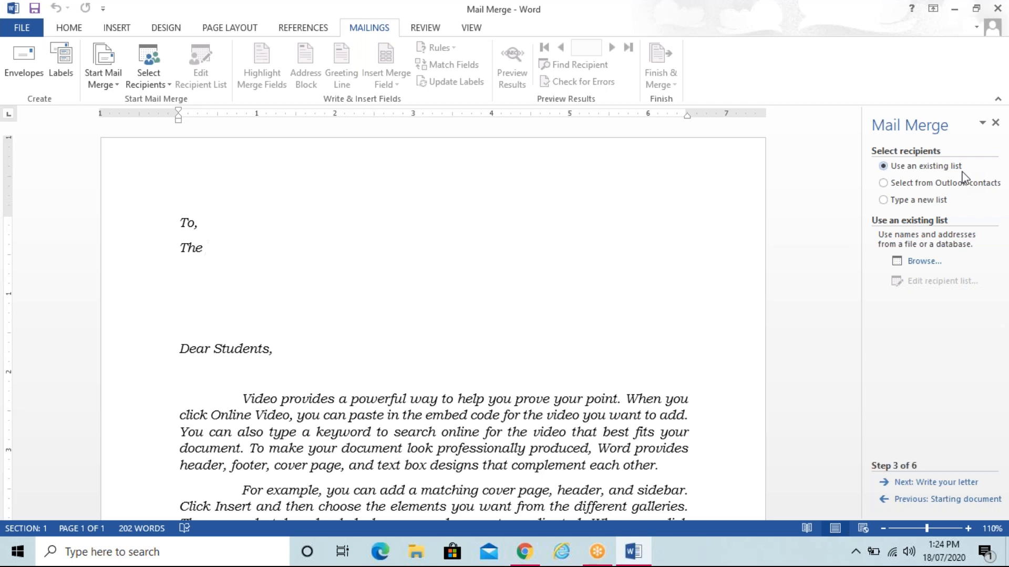
Step: Cancel the New Address List, choose Use an existing list, and browse for a recipient file
click(918, 199)
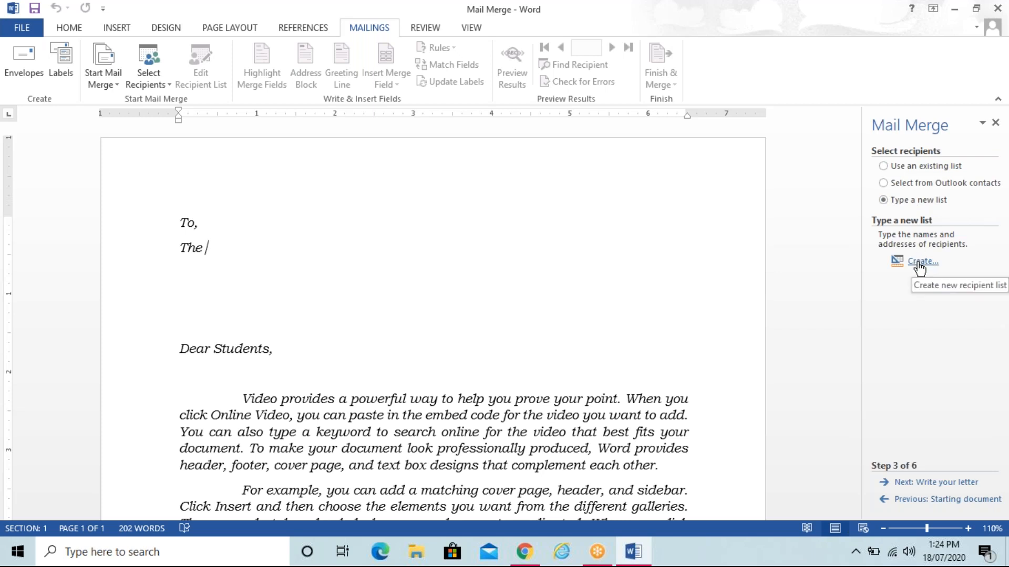
click(915, 166)
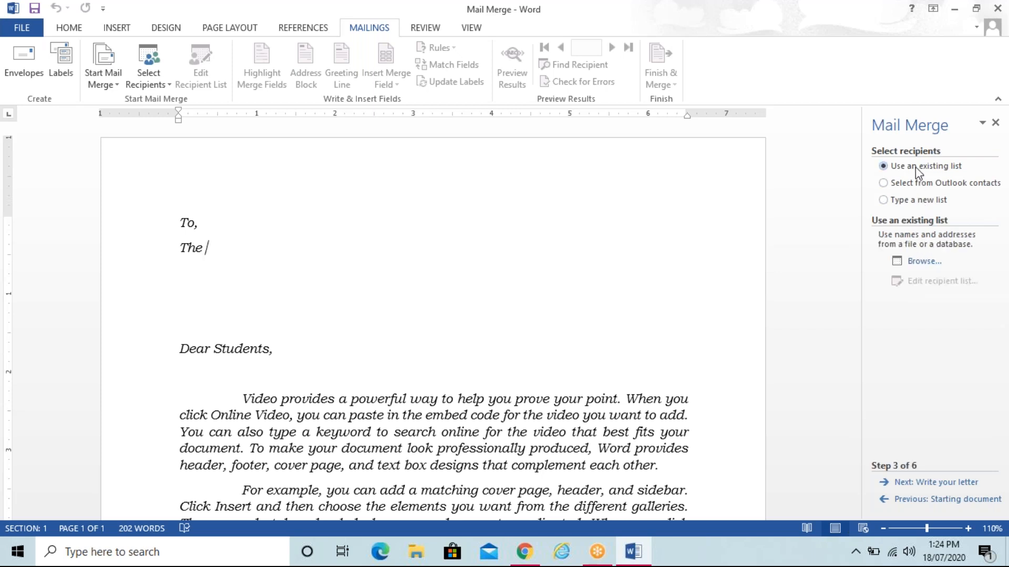
click(911, 201)
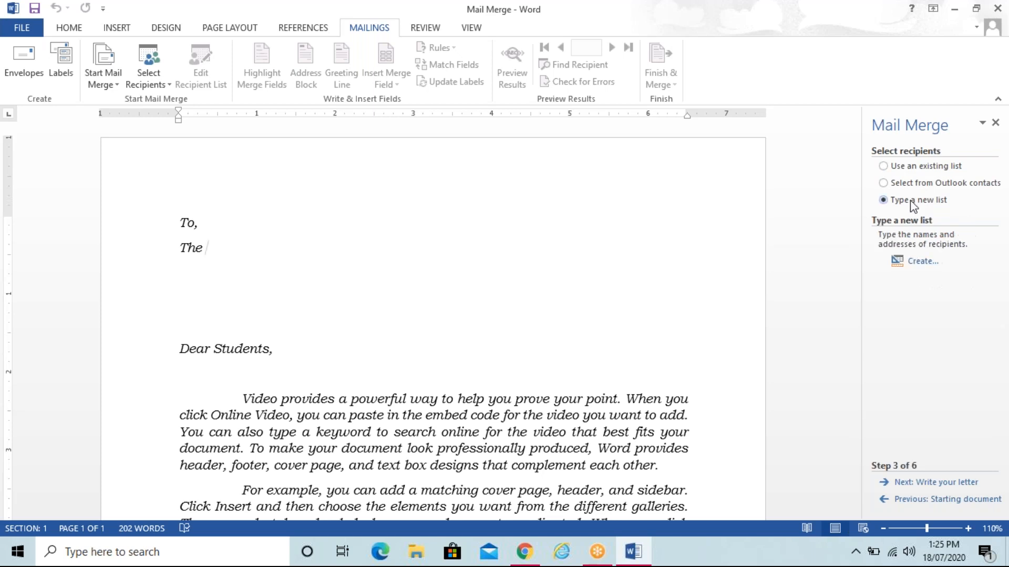
click(915, 263)
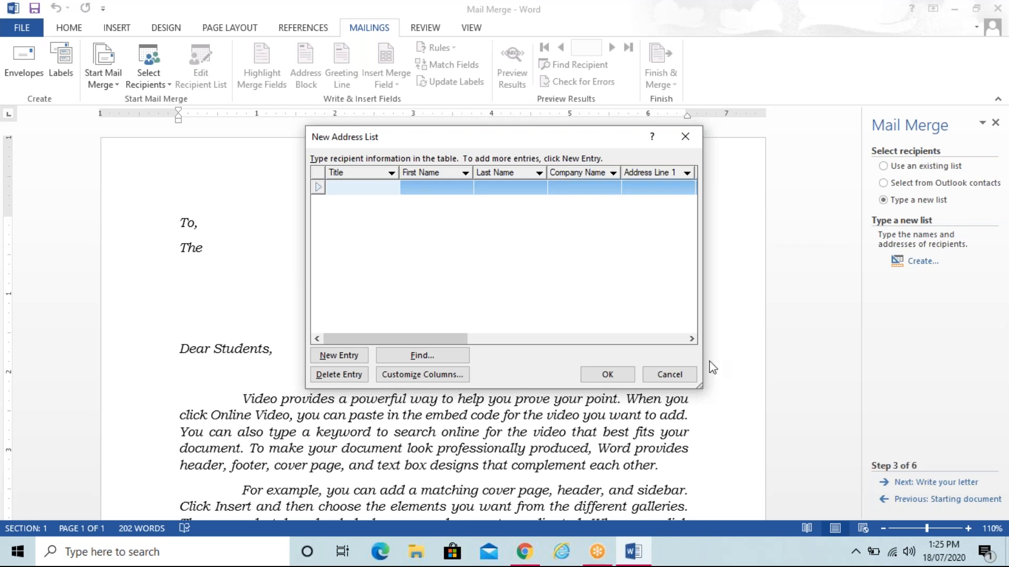
click(677, 371)
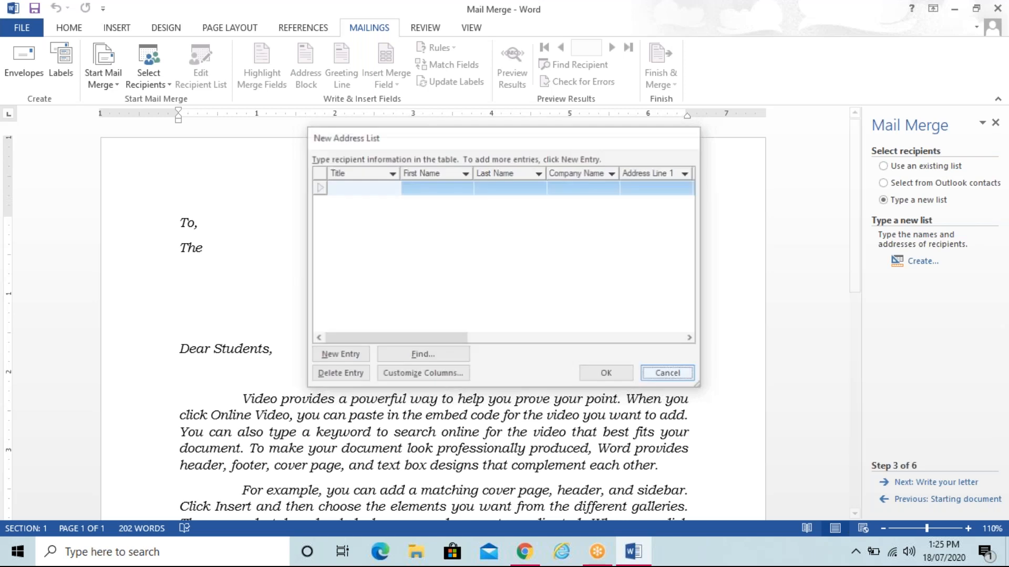
click(940, 166)
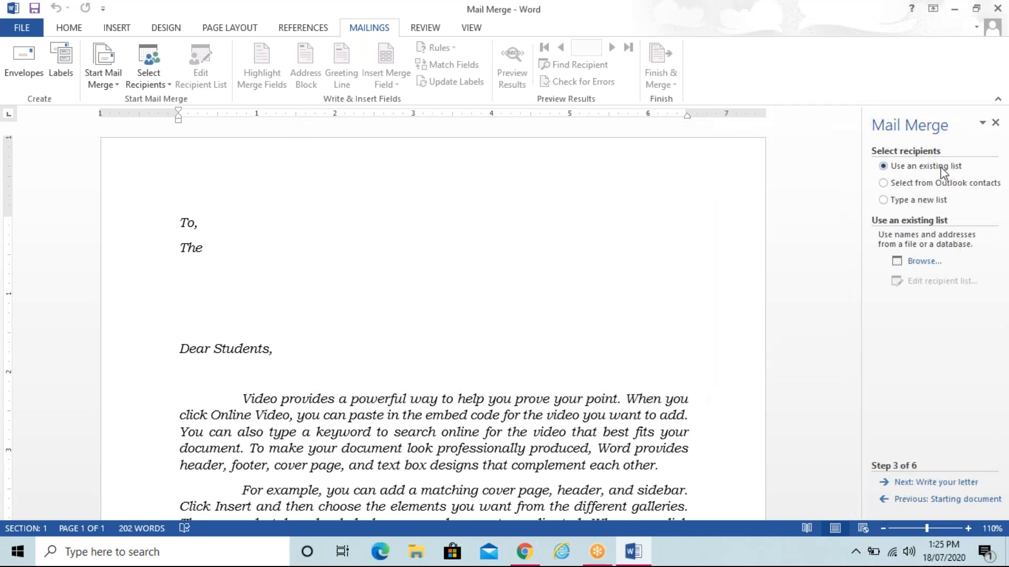
click(920, 261)
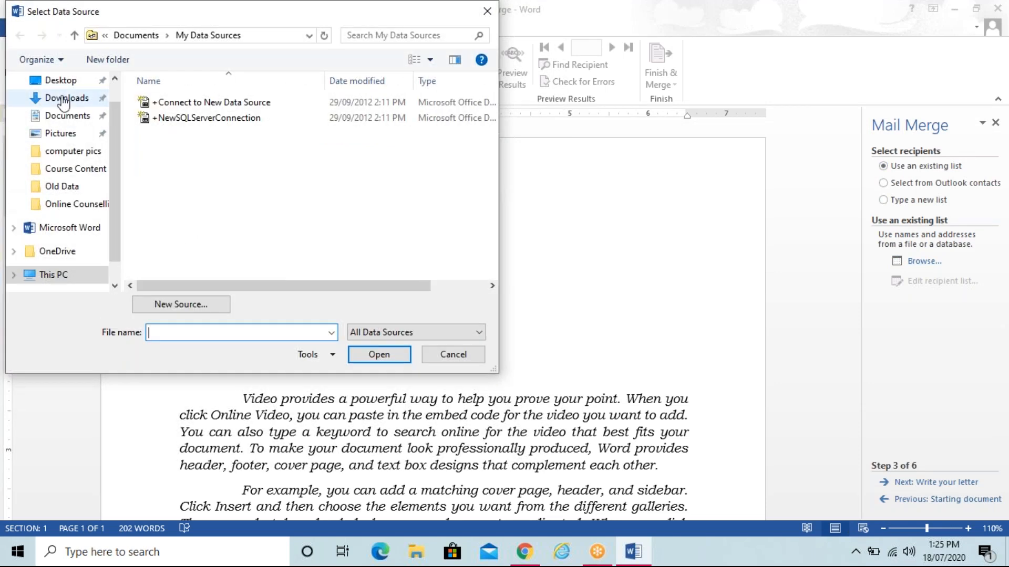
Step: Attach the Desktop's Recipient List file as the data source and accept its recipients
click(61, 81)
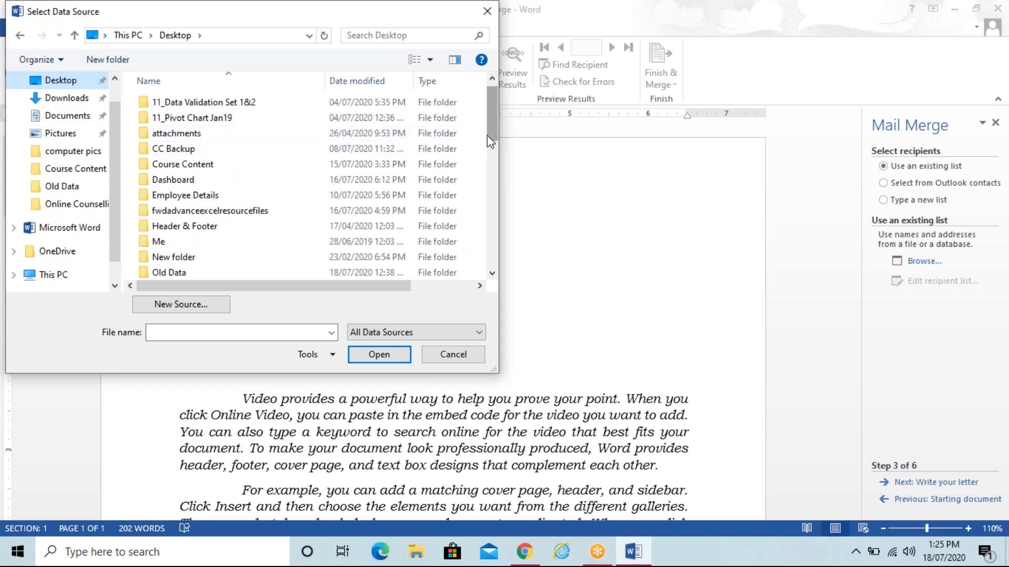
drag(487, 136, 486, 245)
click(198, 184)
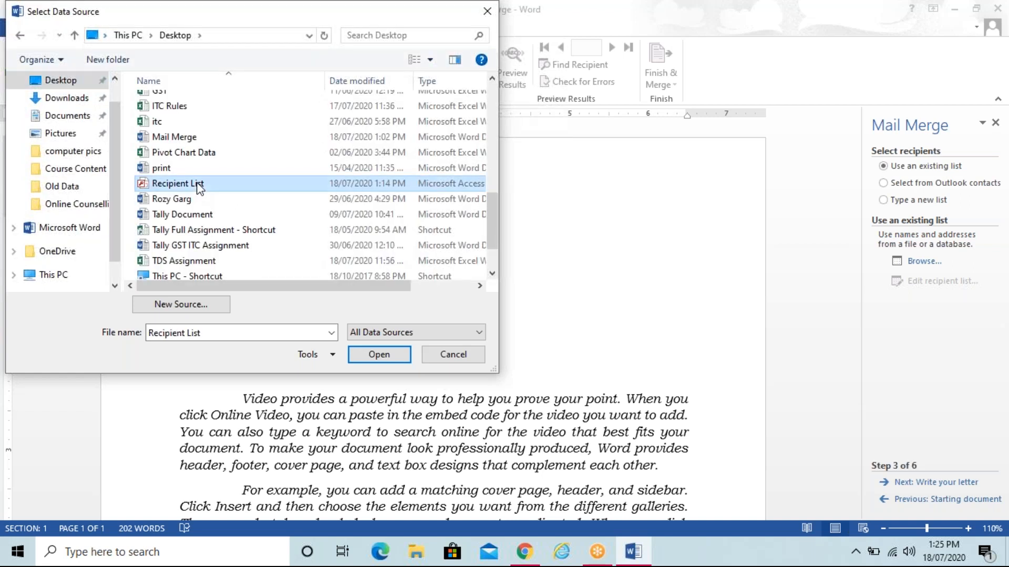
click(379, 355)
click(697, 412)
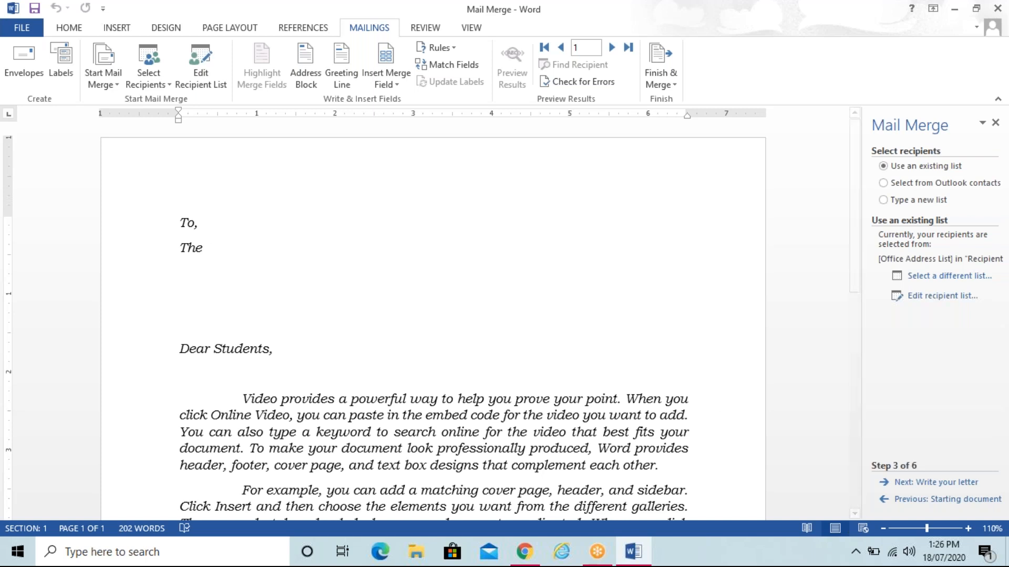
Step: Advance to step 4, Write your letter, and open the More items merge field list
click(940, 483)
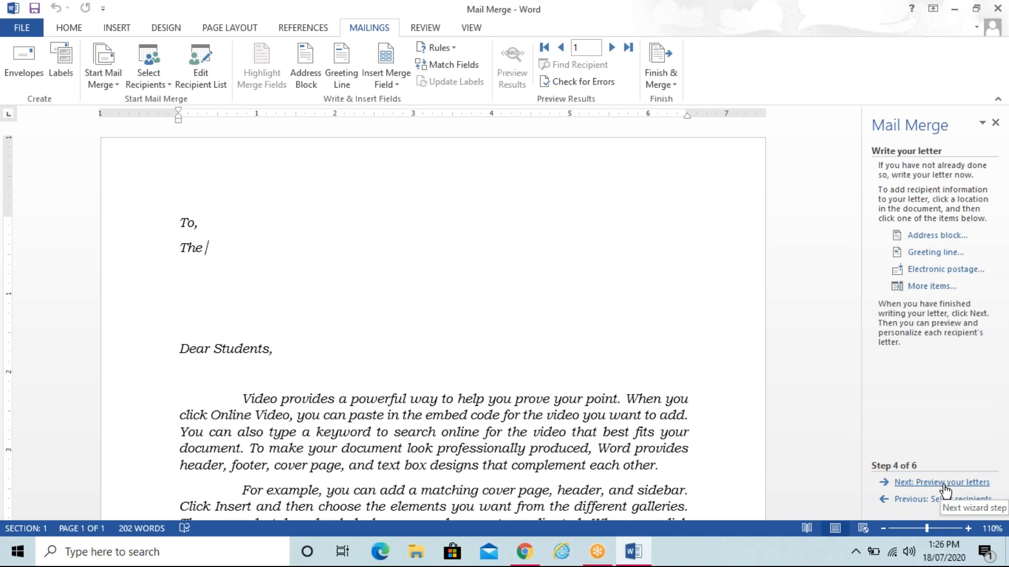
click(937, 289)
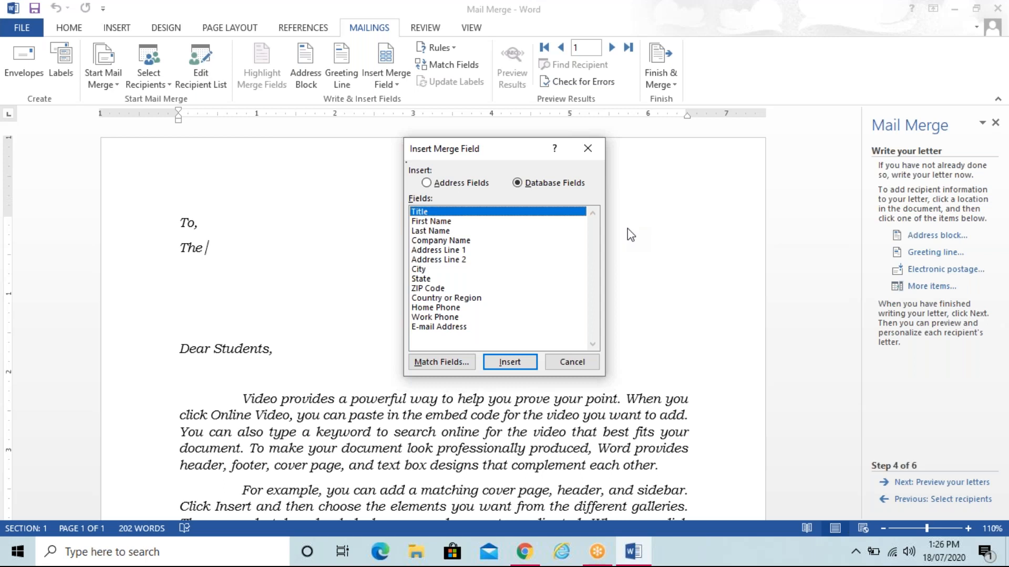
Step: Insert the Title, First_Name, Last_Name and Company_Name merge fields after 'The'
click(517, 358)
click(453, 223)
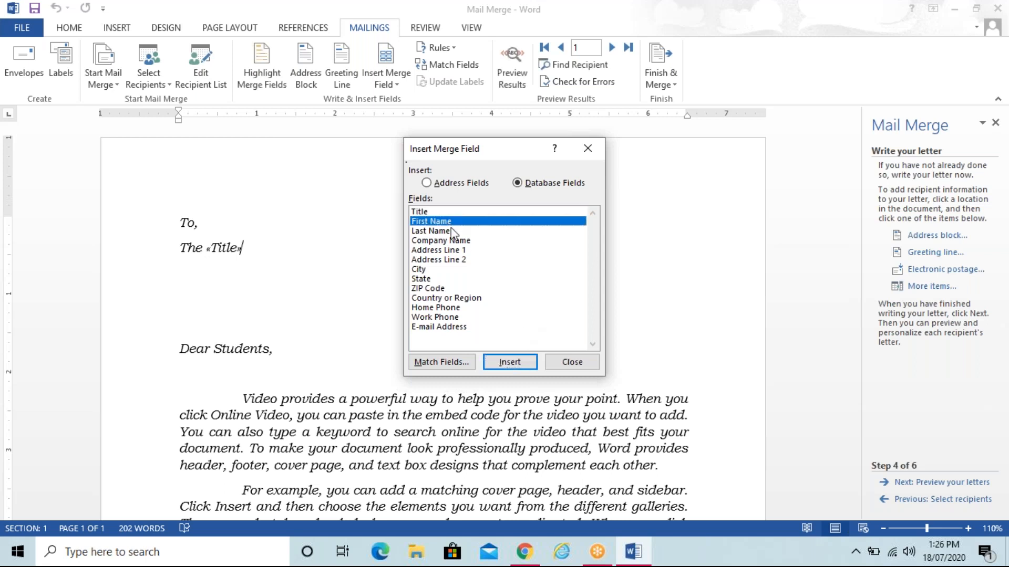
click(504, 363)
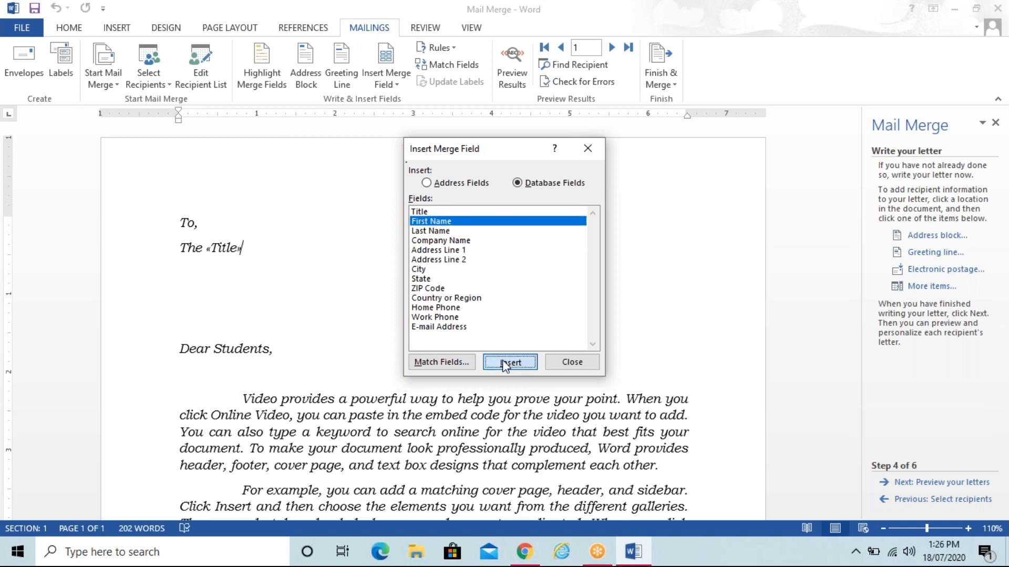
click(460, 230)
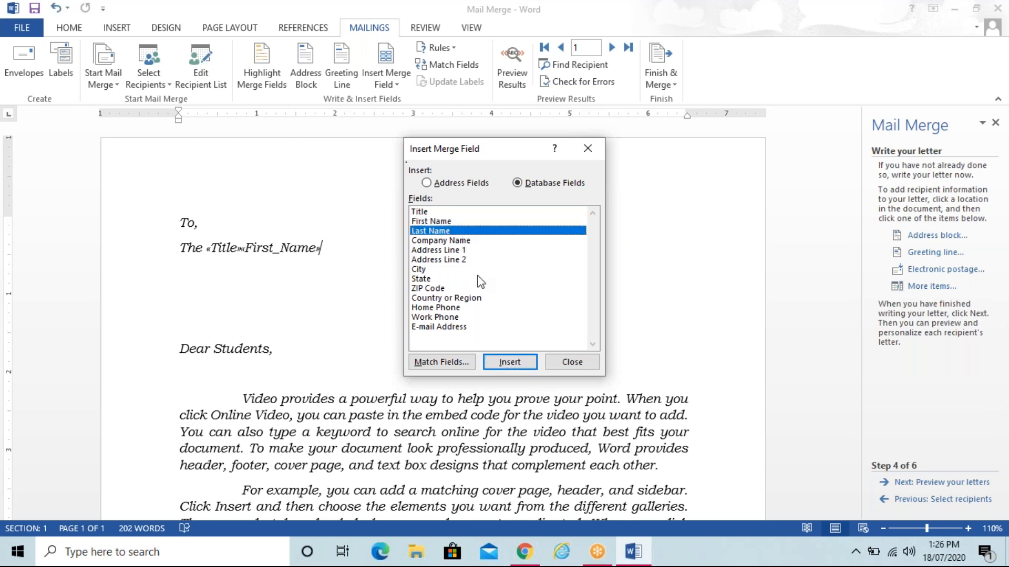
click(506, 364)
click(481, 241)
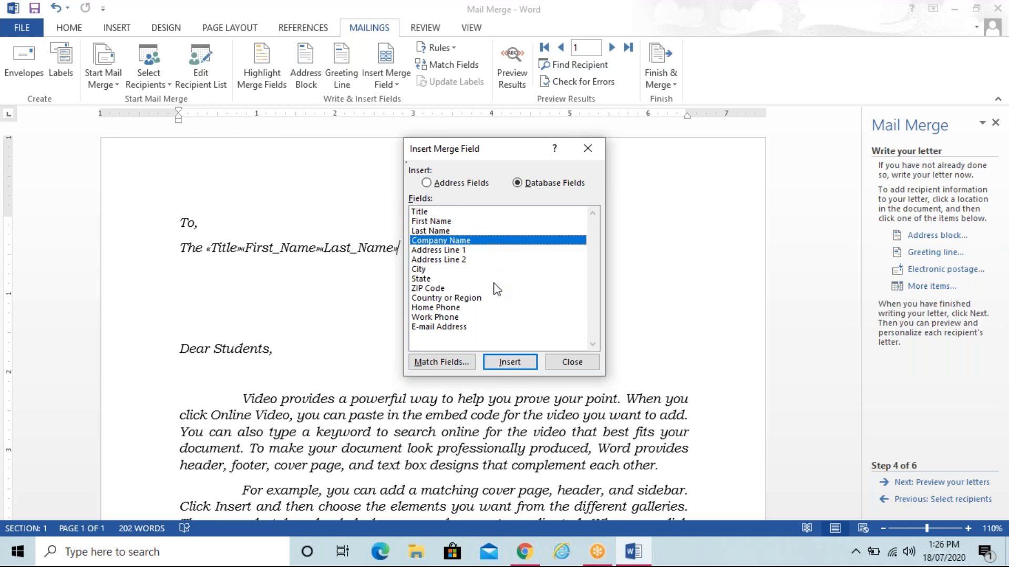
click(509, 363)
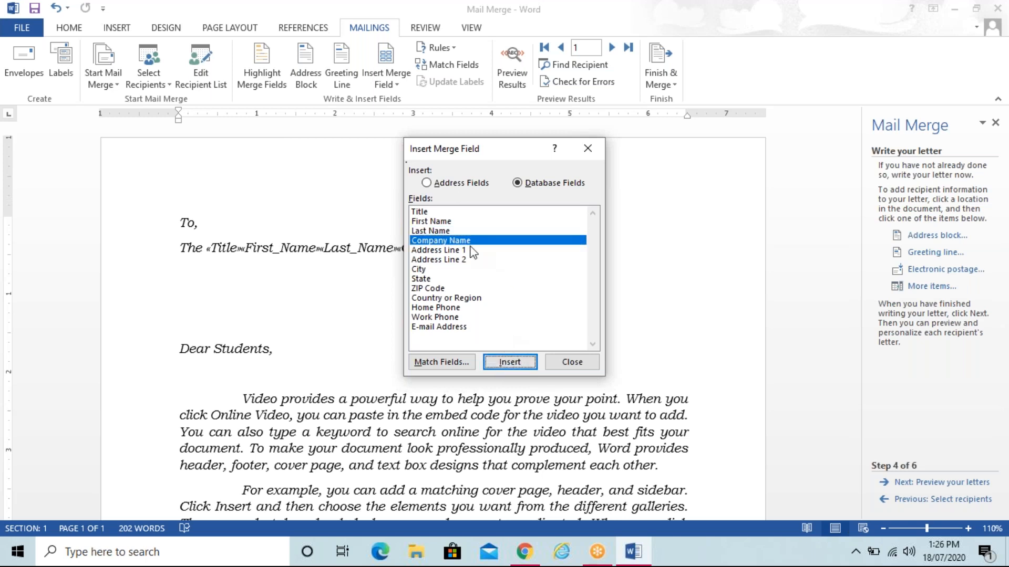
Step: Add the Address_Line_1, State, City and ZIP_Code merge fields, then close the dialog
click(467, 250)
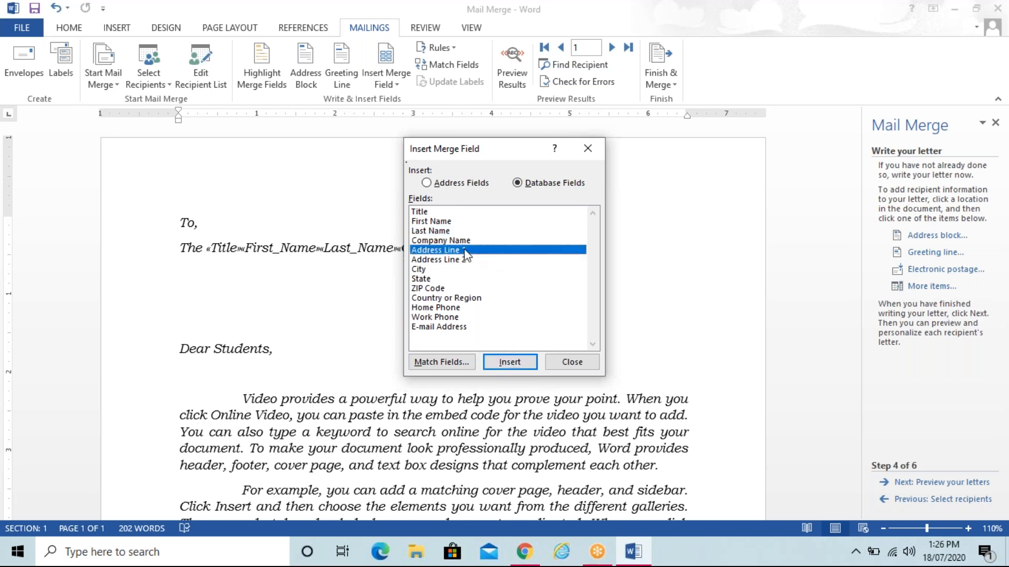
click(497, 362)
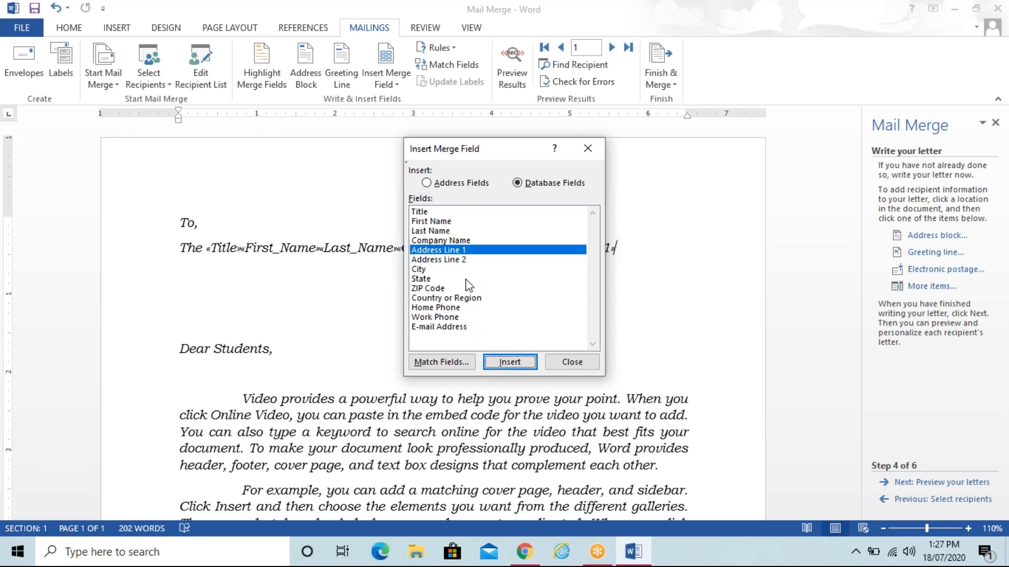
click(465, 279)
click(506, 363)
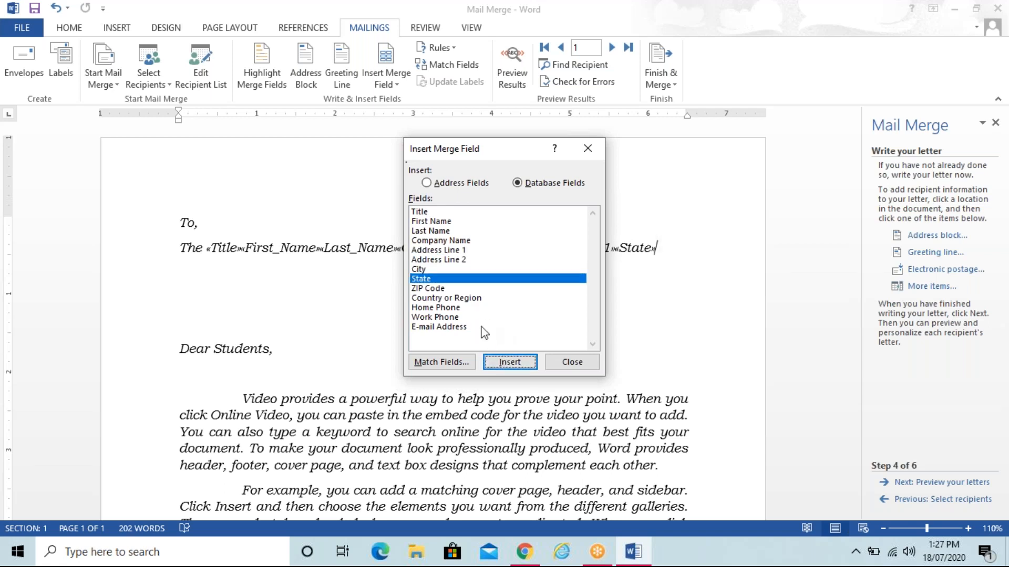
click(450, 268)
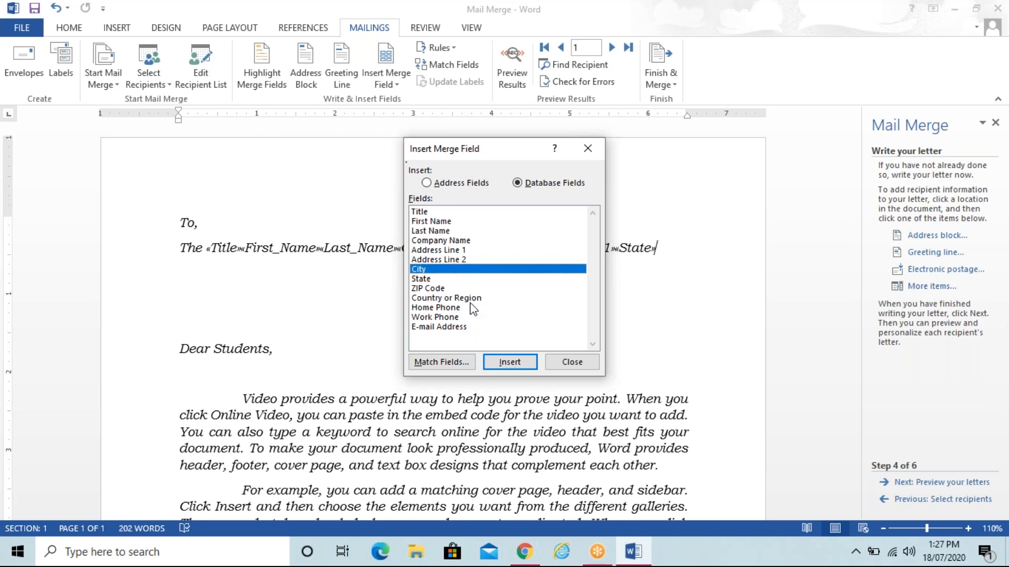
click(502, 363)
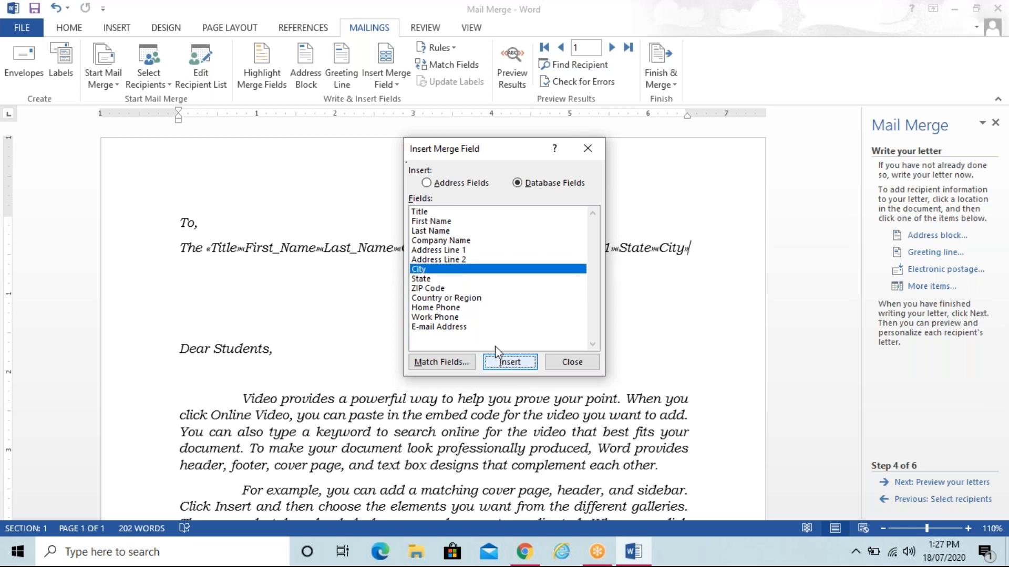
click(468, 288)
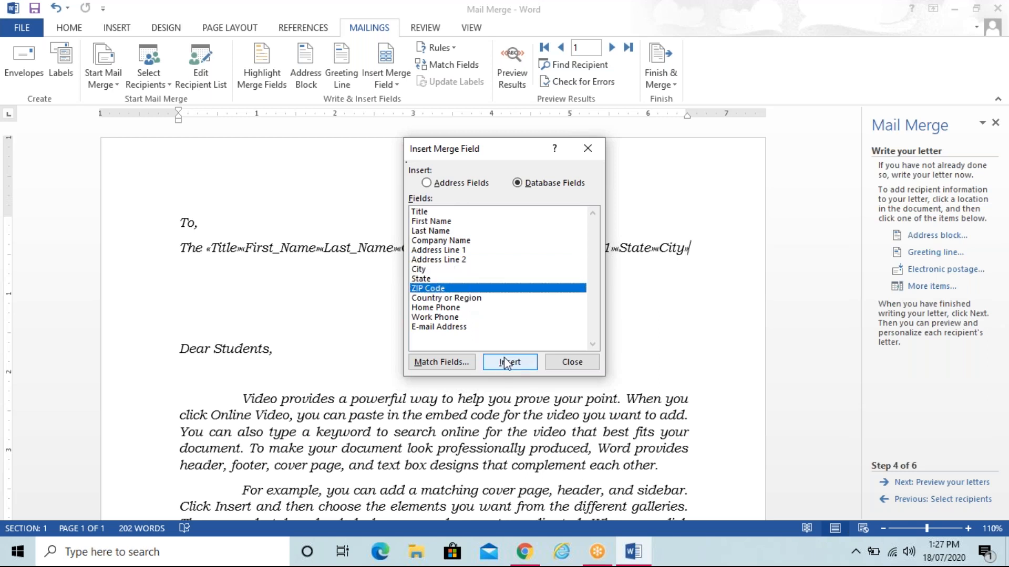
click(506, 362)
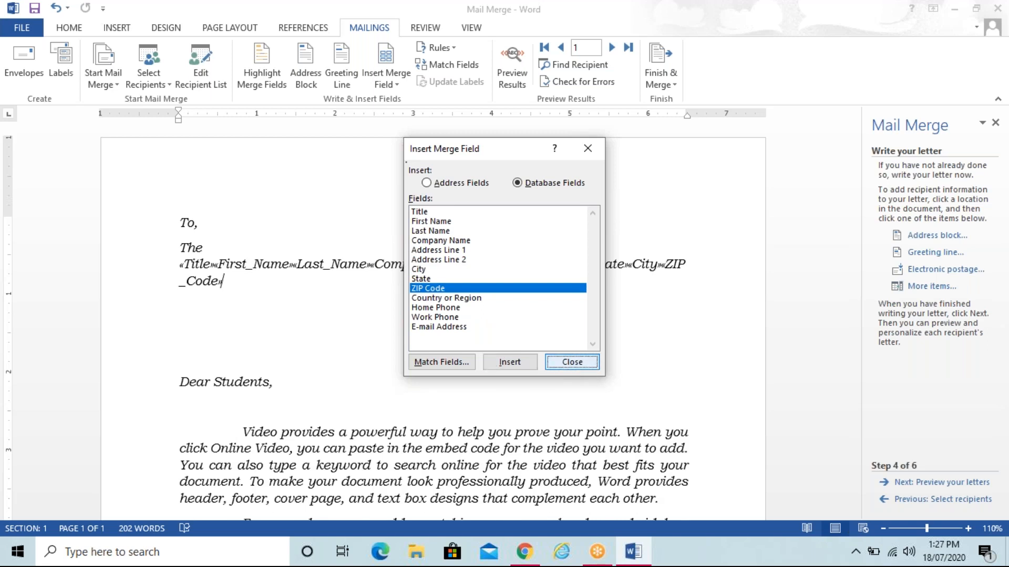
click(572, 362)
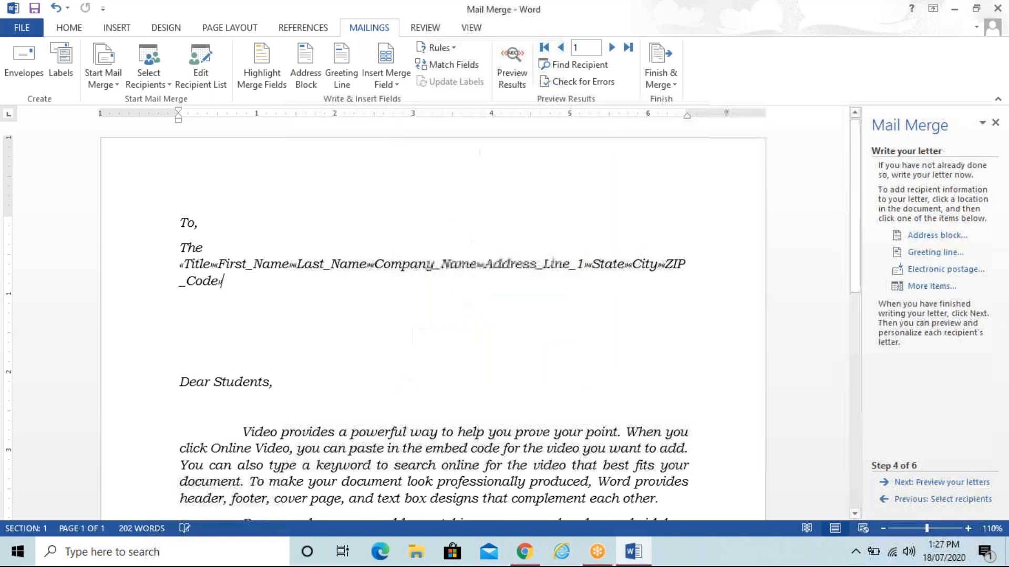
Step: Put «Company_Name», «Address_Line_1», «State» and «City» each on their own line
click(371, 264)
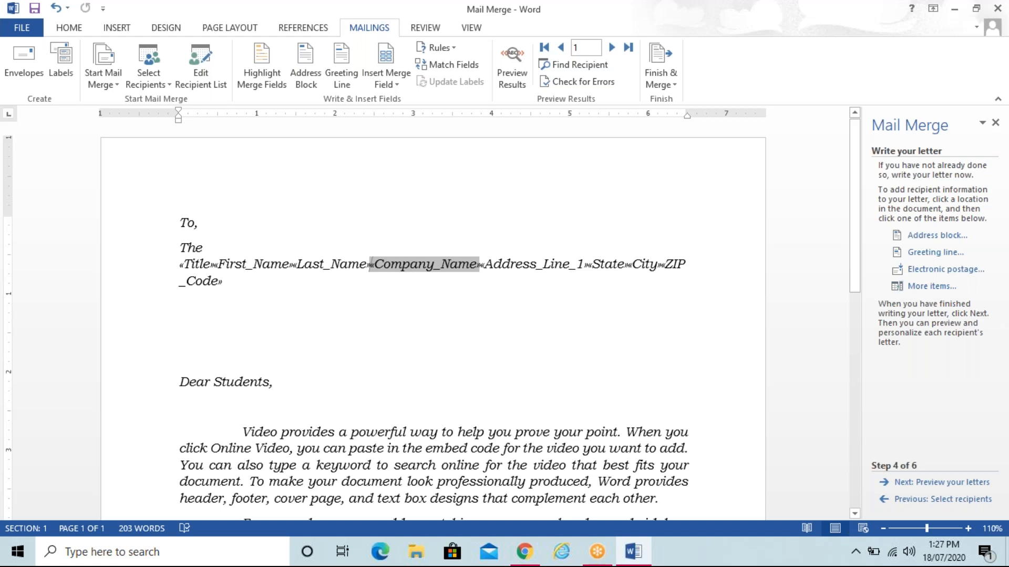
key(Return)
click(290, 273)
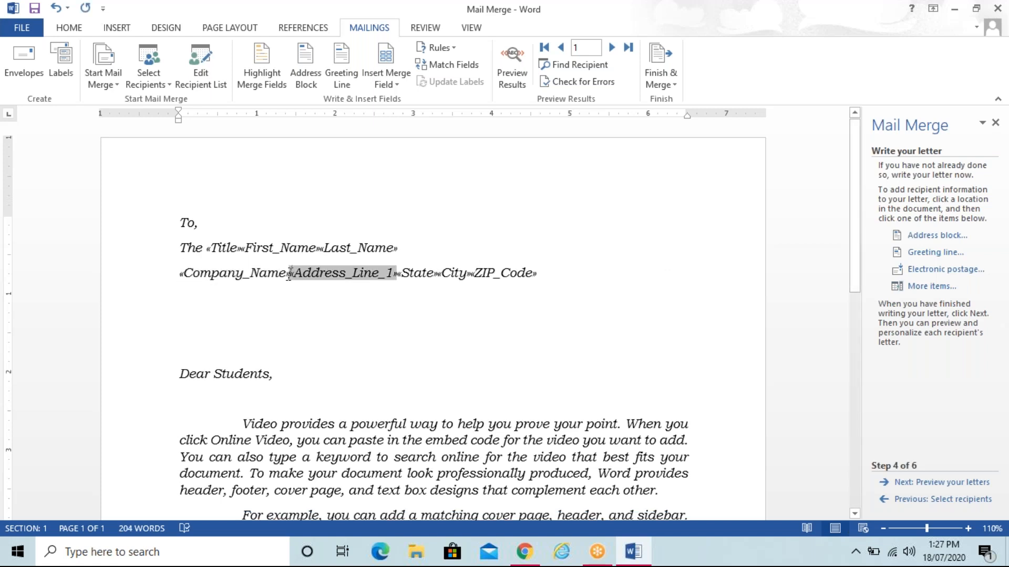
key(Return)
click(289, 297)
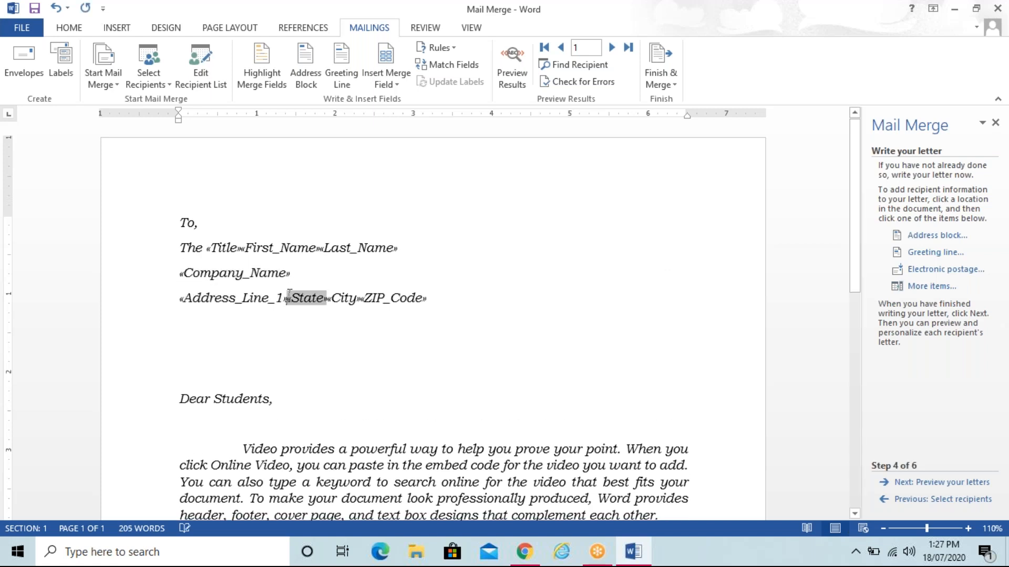
key(Return)
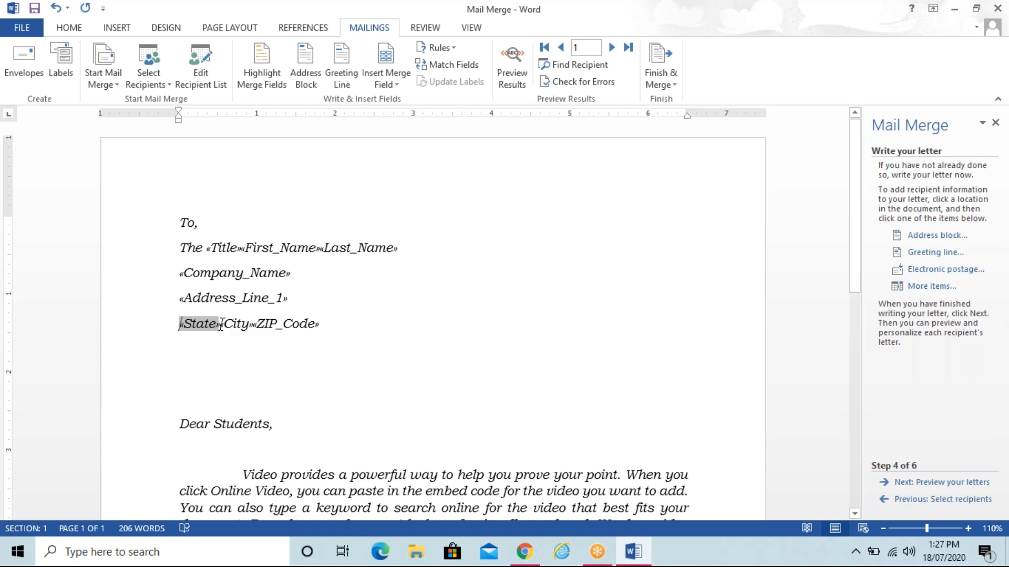
click(221, 323)
key(Return)
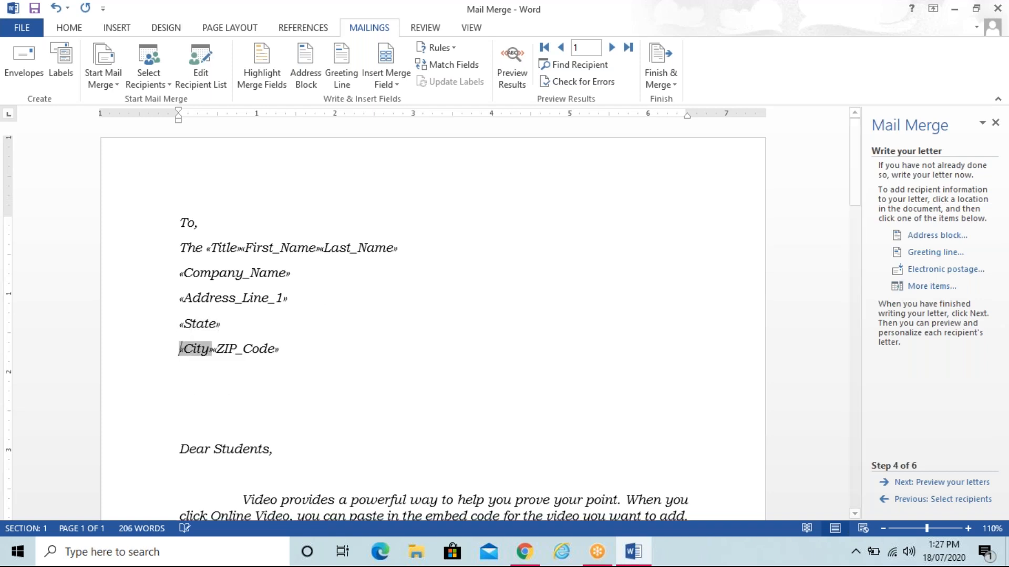
Step: Add a dash before «ZIP_Code» and spaces between «Title», «First_Name» and «Last_Name»
click(213, 352)
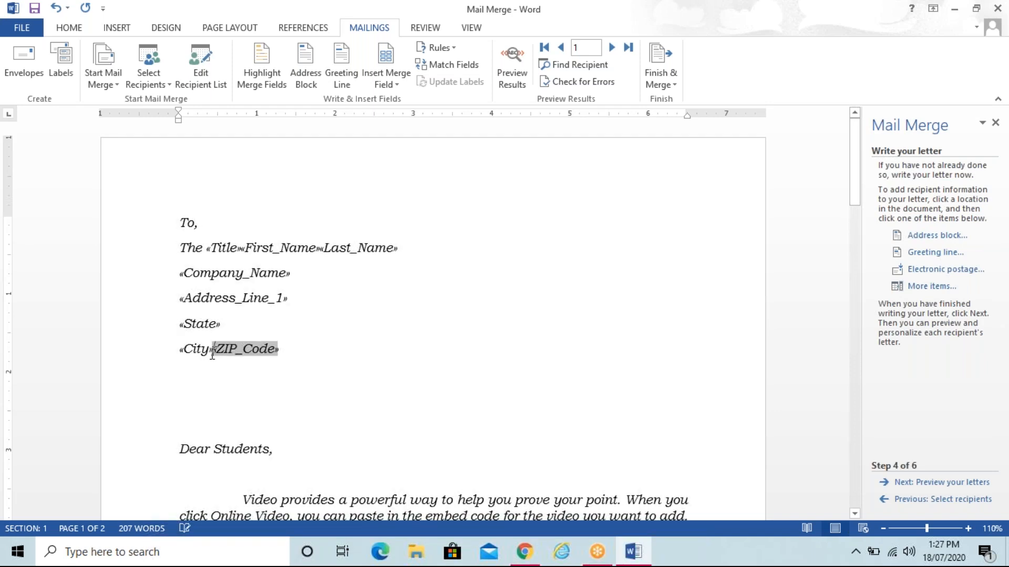
text(-)
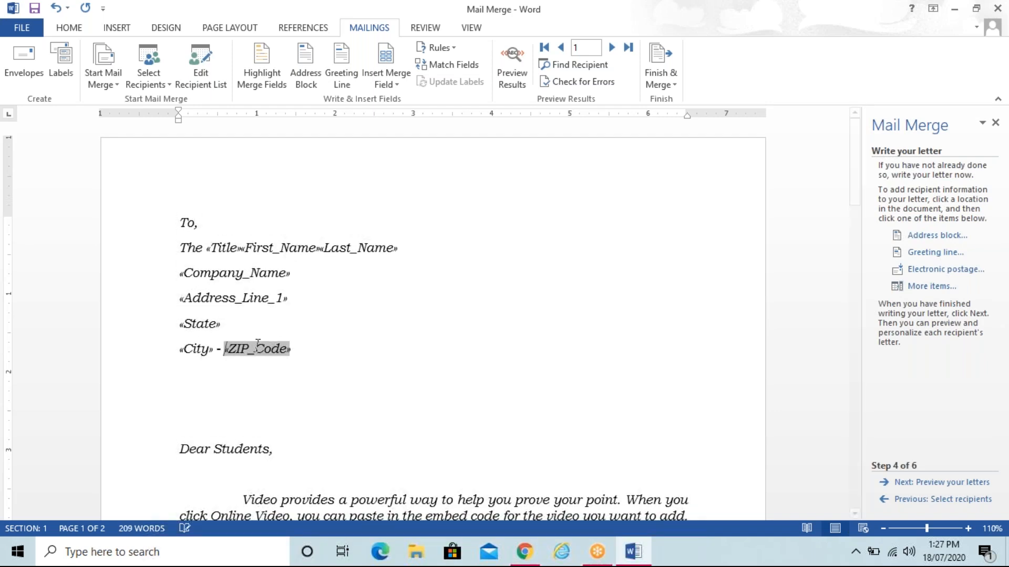
click(242, 248)
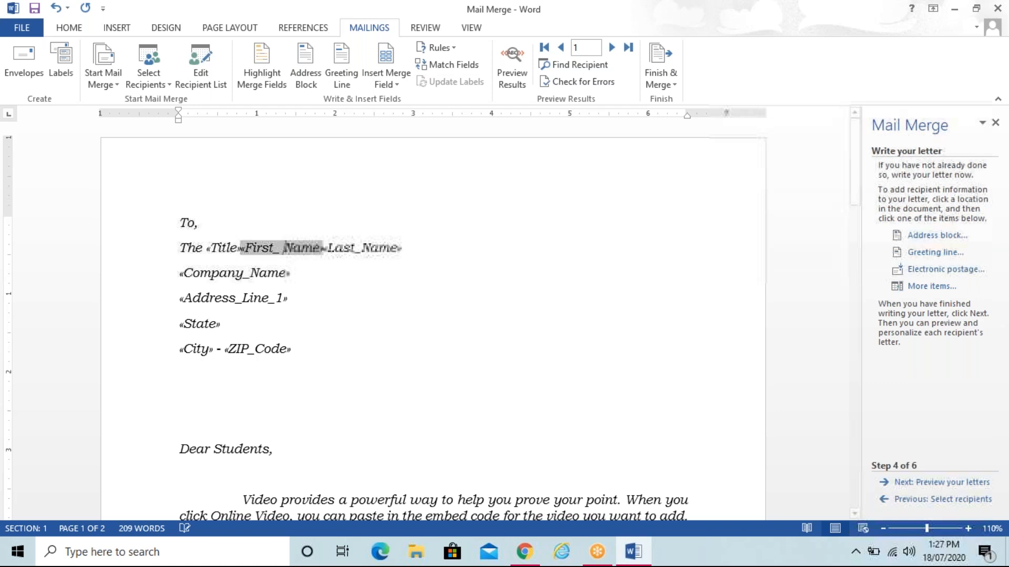
key(ctrl+z)
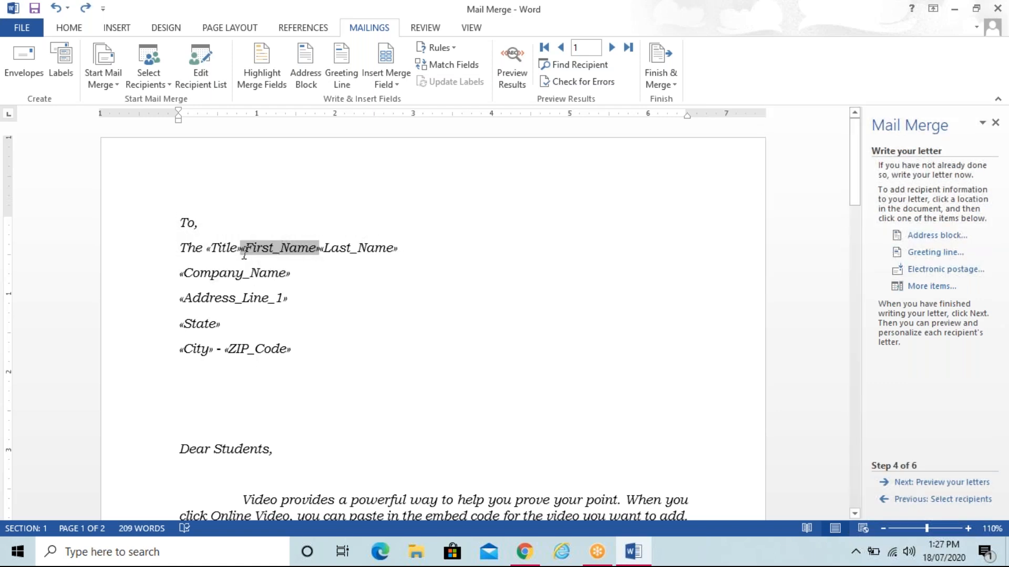
click(242, 244)
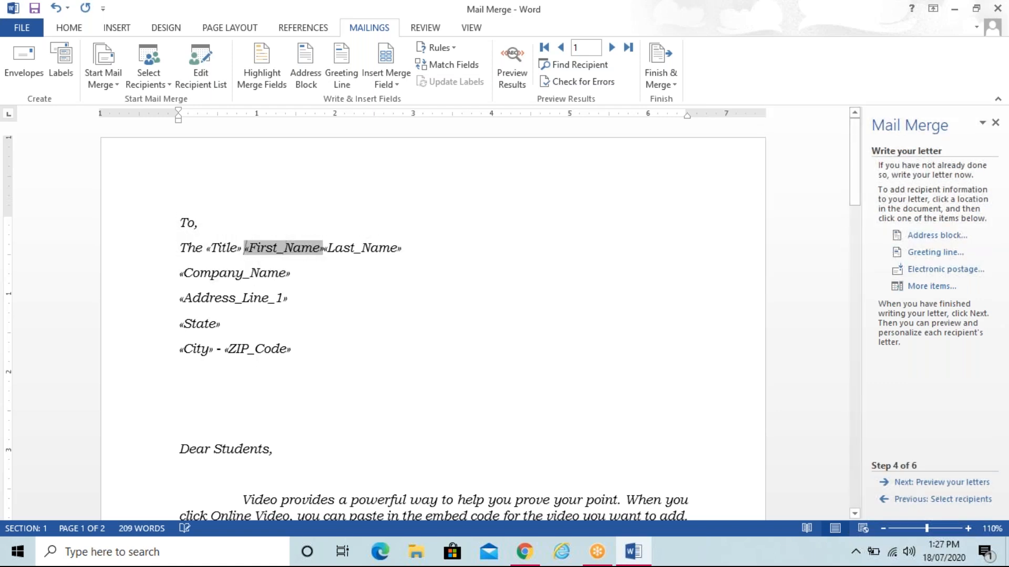
click(323, 247)
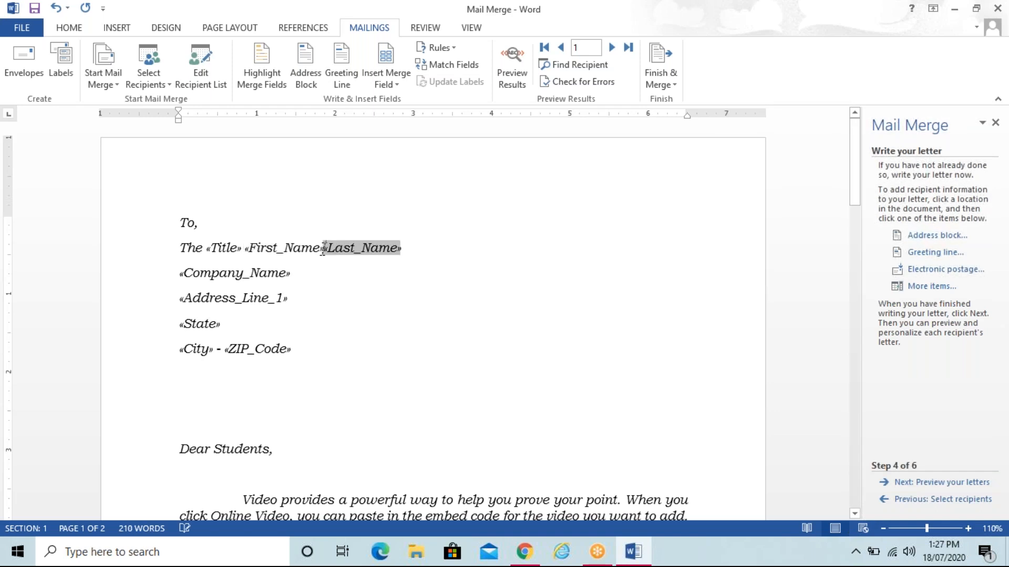
Step: Select the address block from the City line up to 'To,'
click(309, 358)
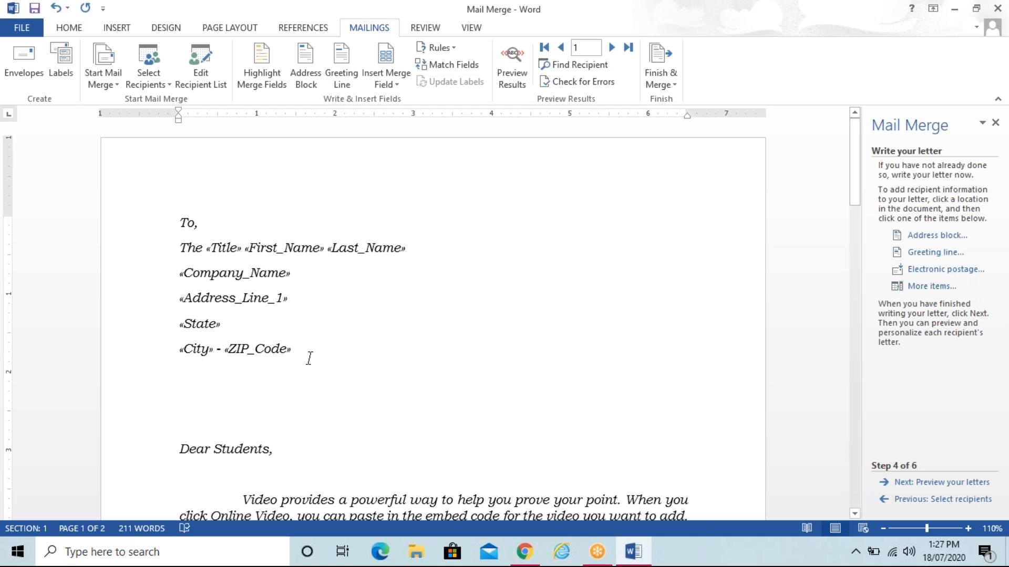
key(shift+Home)
key(shift+Up)
key(shift+Up)
key(shift+Up)
key(shift+Up)
key(shift+Up)
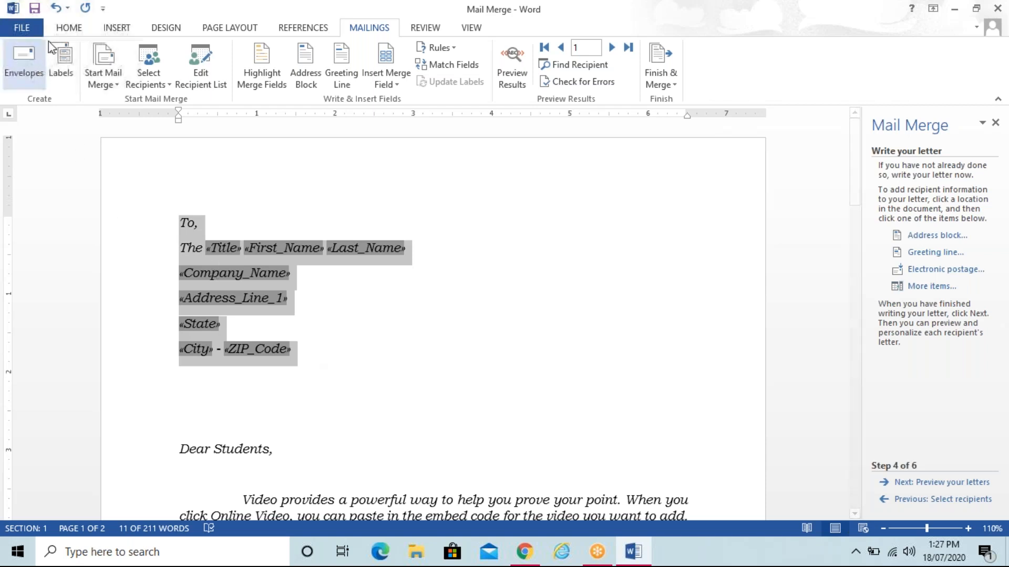
Step: Set Spacing After to 0 pt for the selected address lines in the Paragraph dialog
click(67, 25)
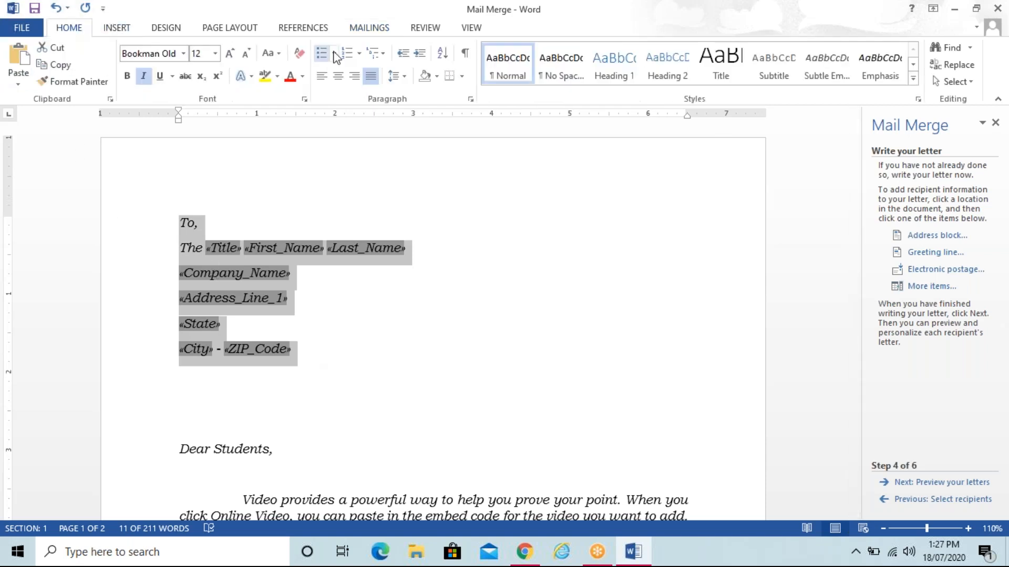
click(471, 98)
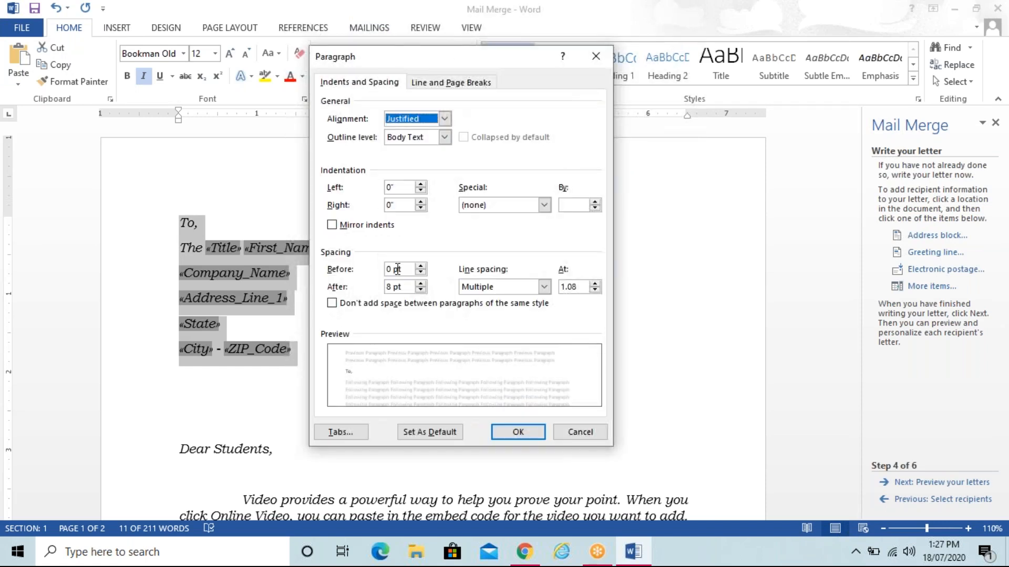
click(421, 290)
click(421, 290)
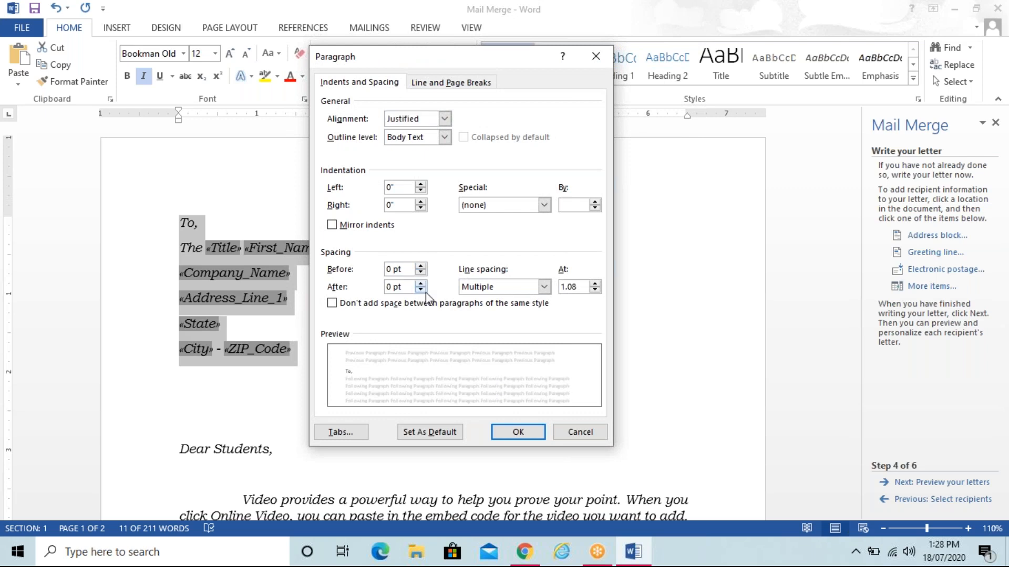
click(500, 431)
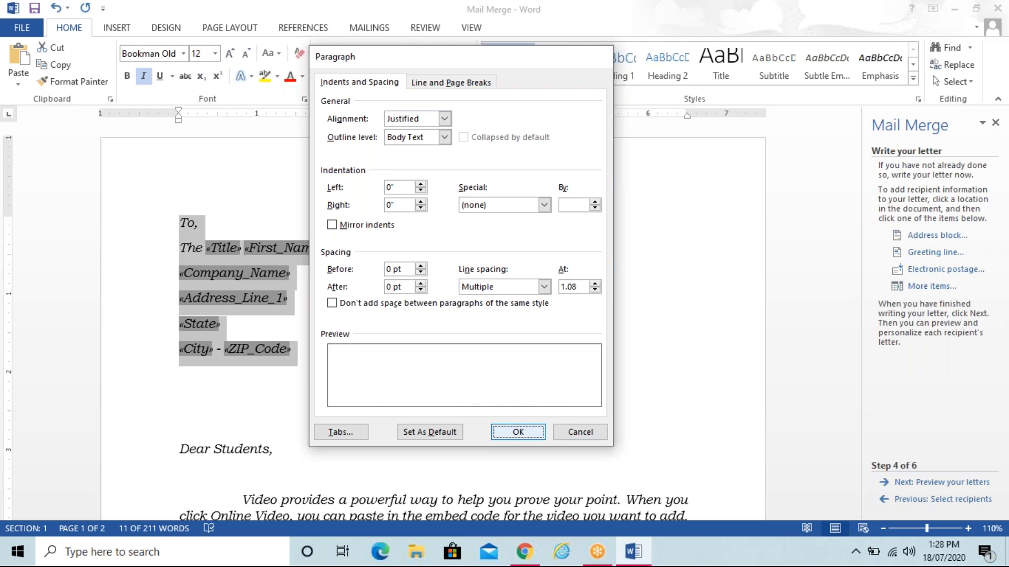
click(180, 372)
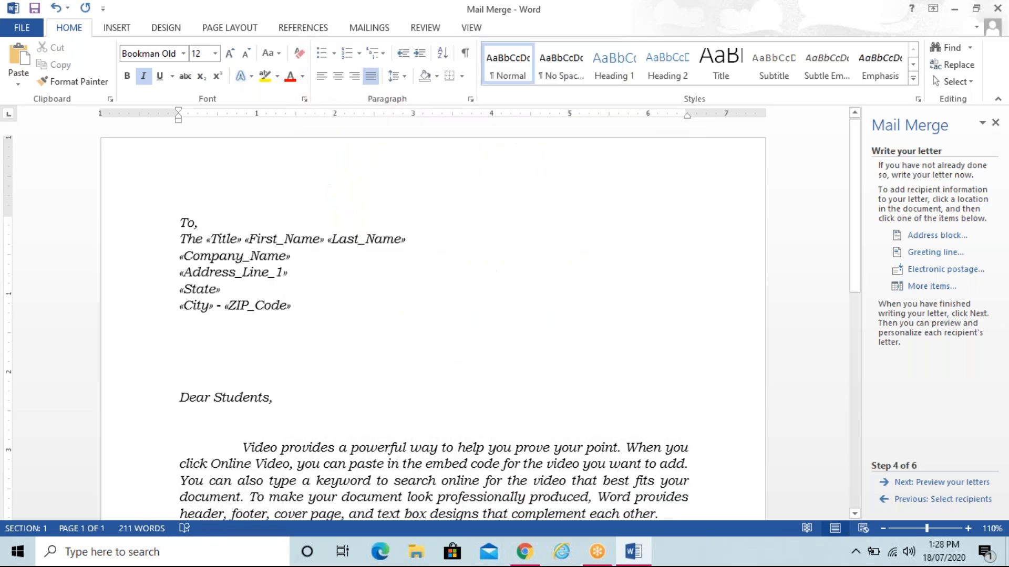
Step: Remove the blank line above the greeting and cut 'Dear Students,' down to 'Dear'
key(BackSpace)
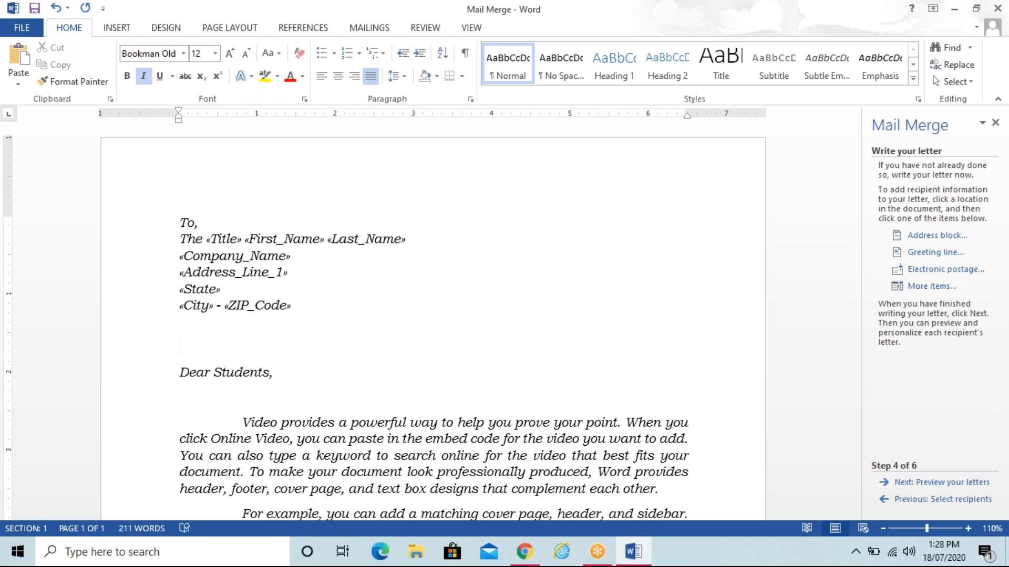
click(297, 376)
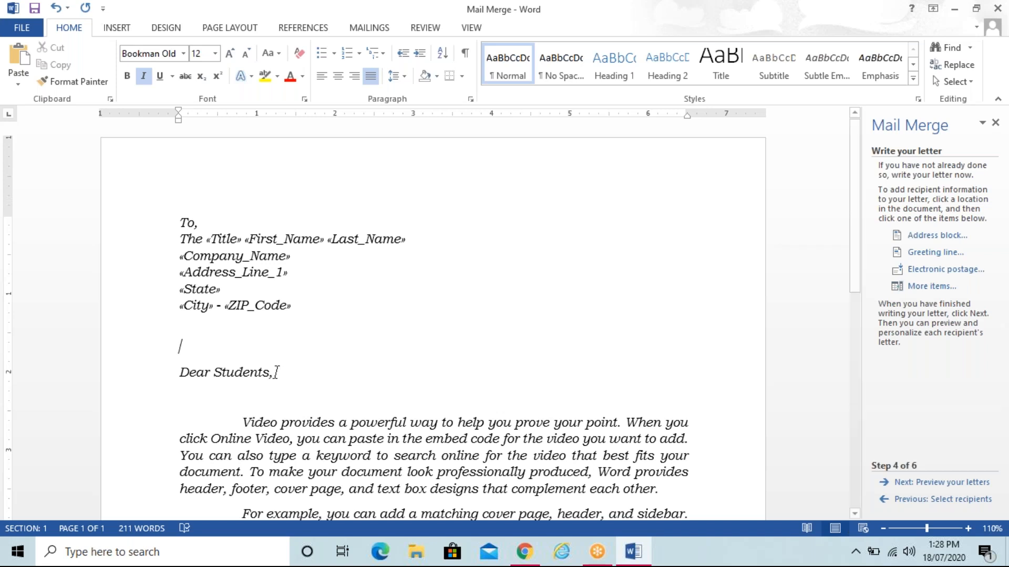
key(BackSpace)
key(BackSpace)
key(BackSpace)
key(BackSpace)
key(BackSpace)
key(BackSpace)
key(BackSpace)
key(BackSpace)
key(BackSpace)
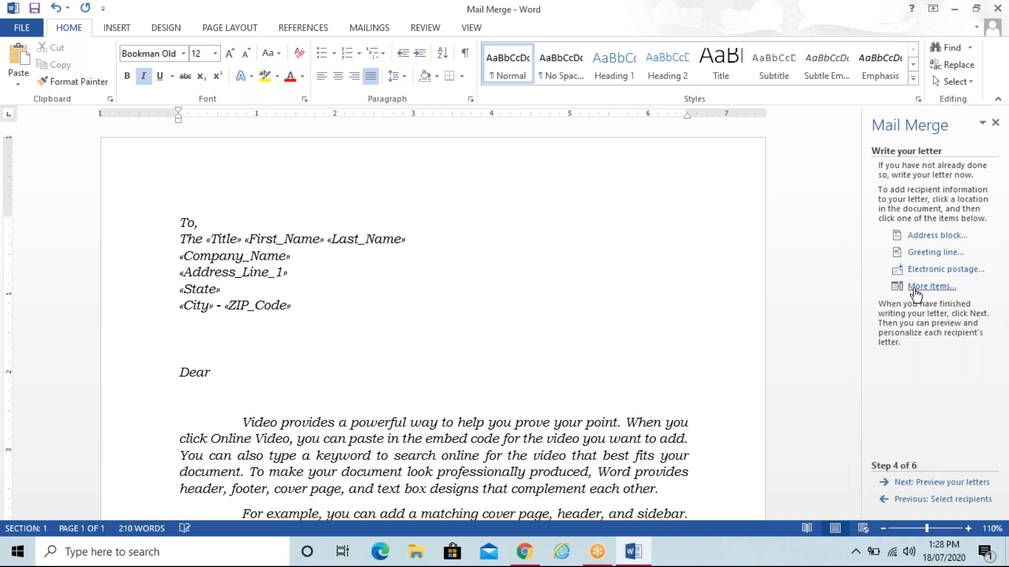
Step: Insert the First Name merge field after 'Dear' from the More items list
click(932, 287)
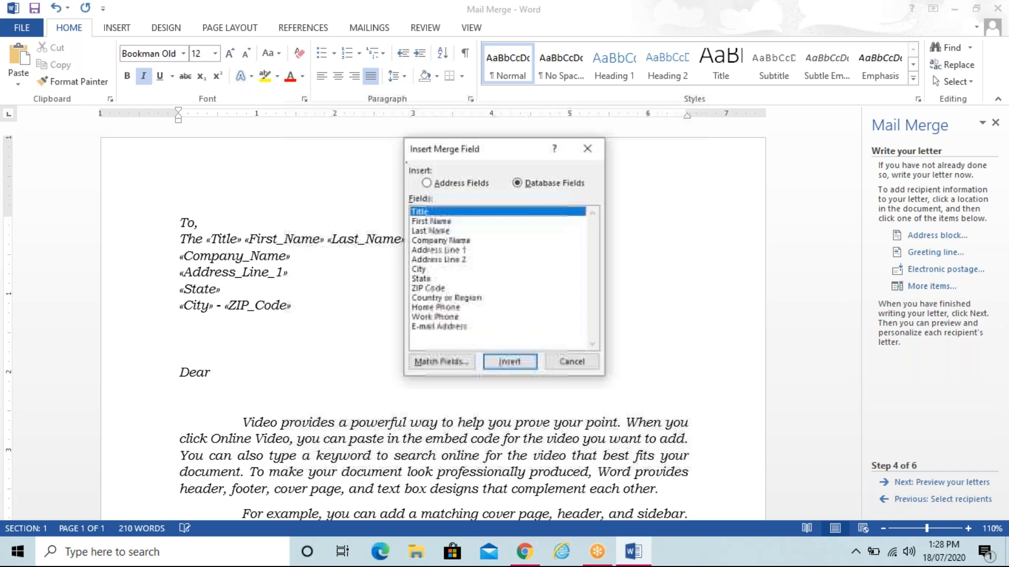
click(447, 221)
click(521, 363)
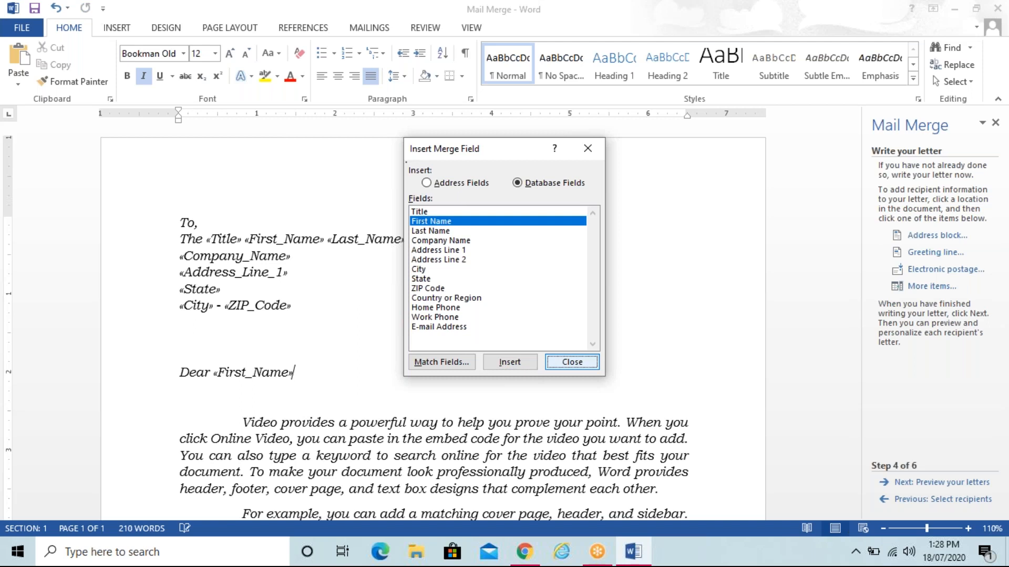
click(572, 362)
click(334, 340)
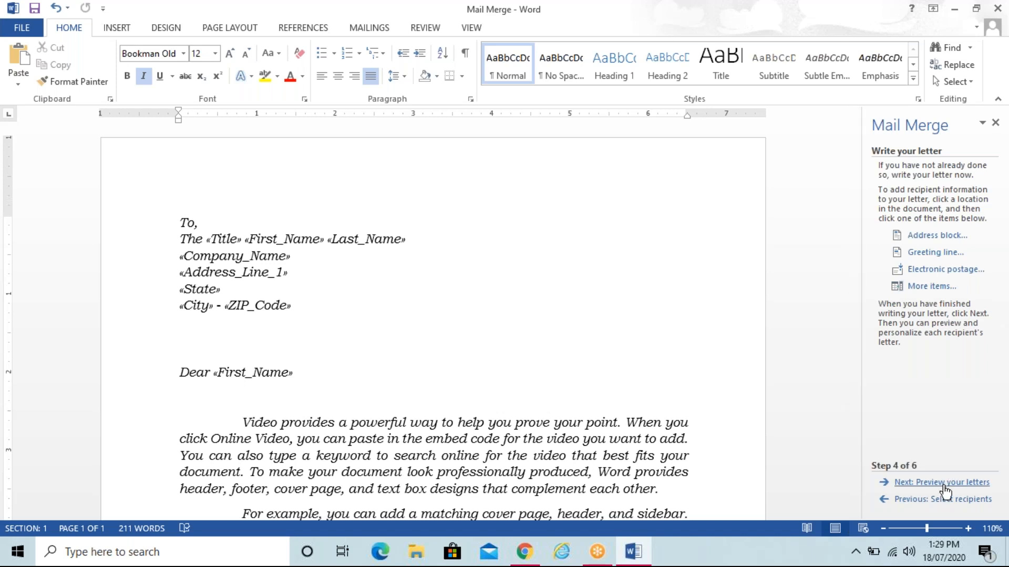
Step: Preview the letter filled with the first recipient's data
click(946, 482)
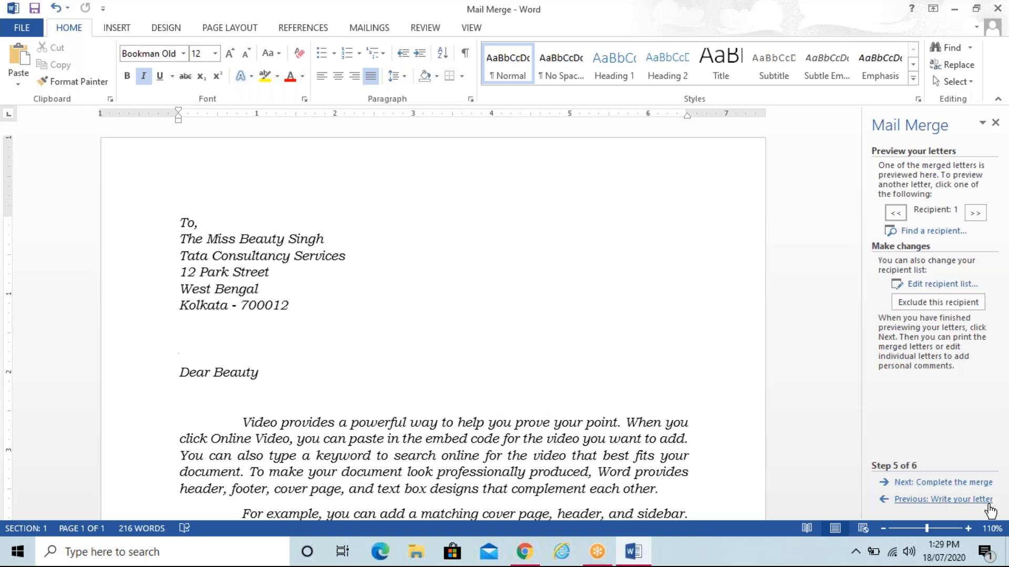
Step: Go back to the letter, delete one more blank line above the greeting, and preview again
click(952, 501)
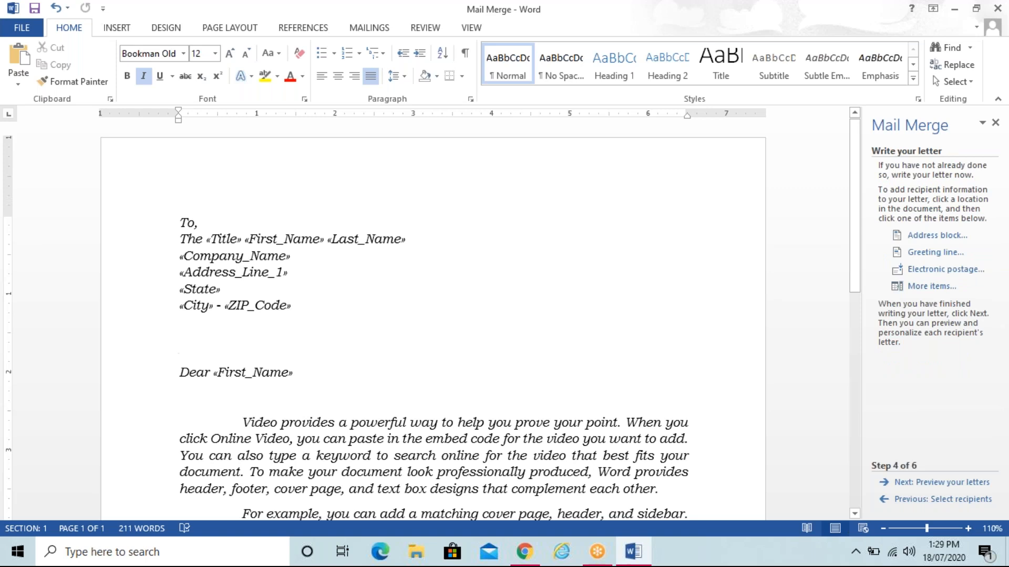
key(BackSpace)
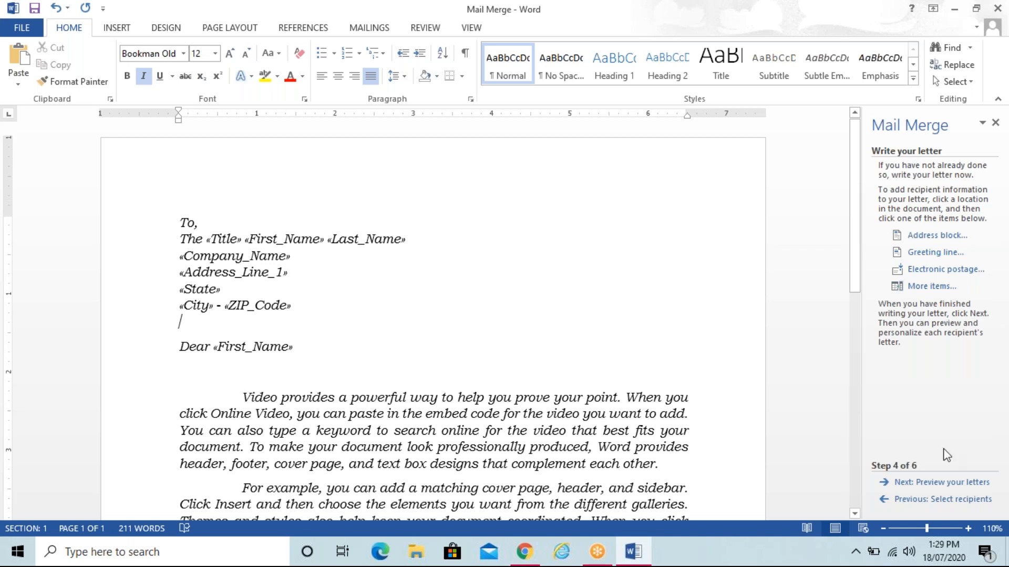
click(933, 483)
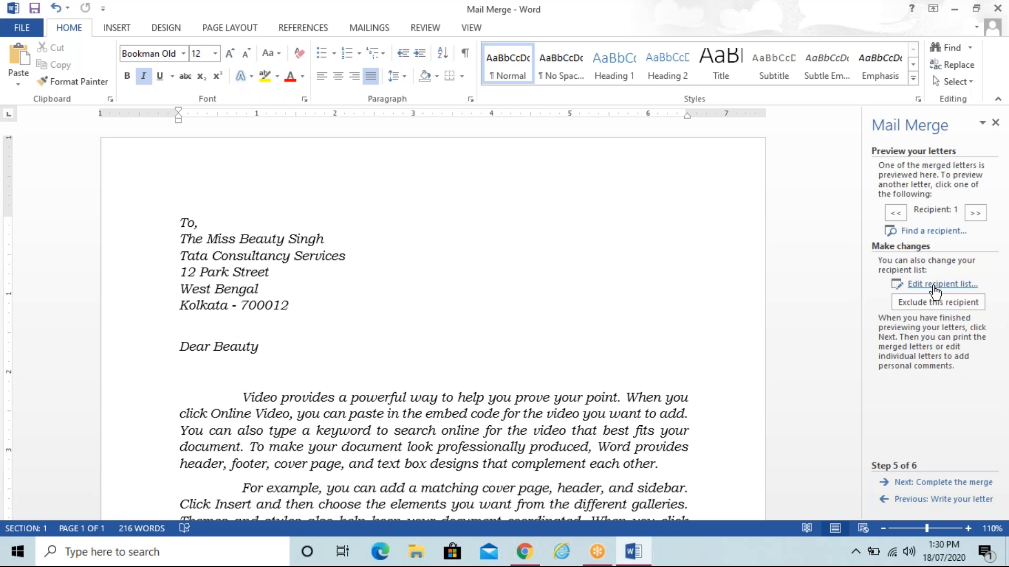
click(934, 284)
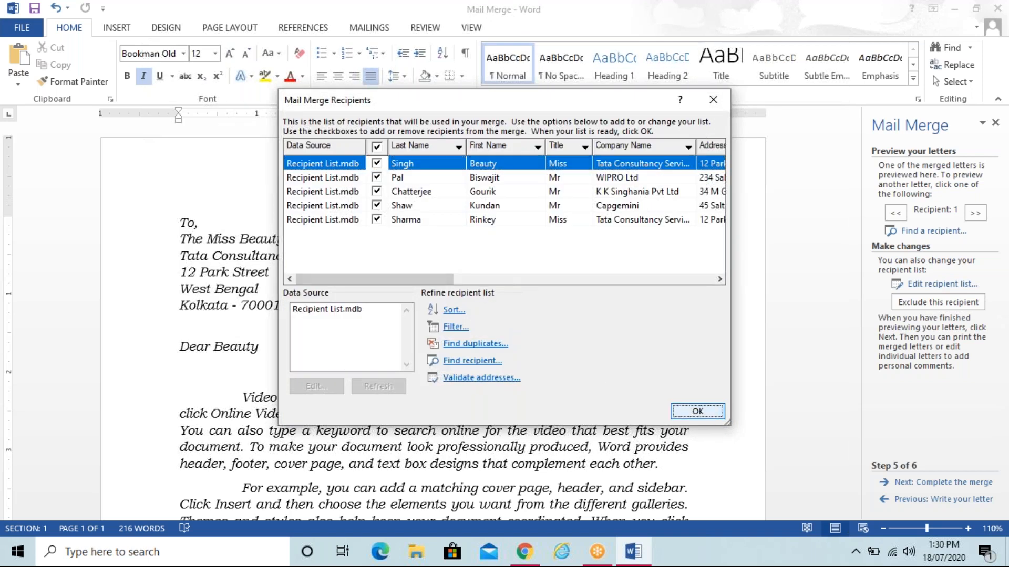
key(Return)
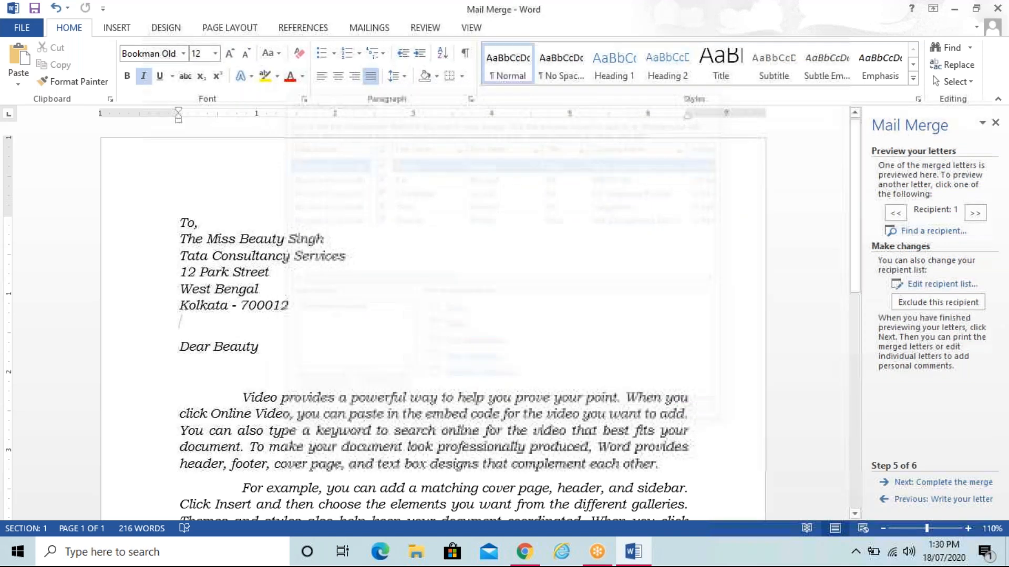
click(287, 358)
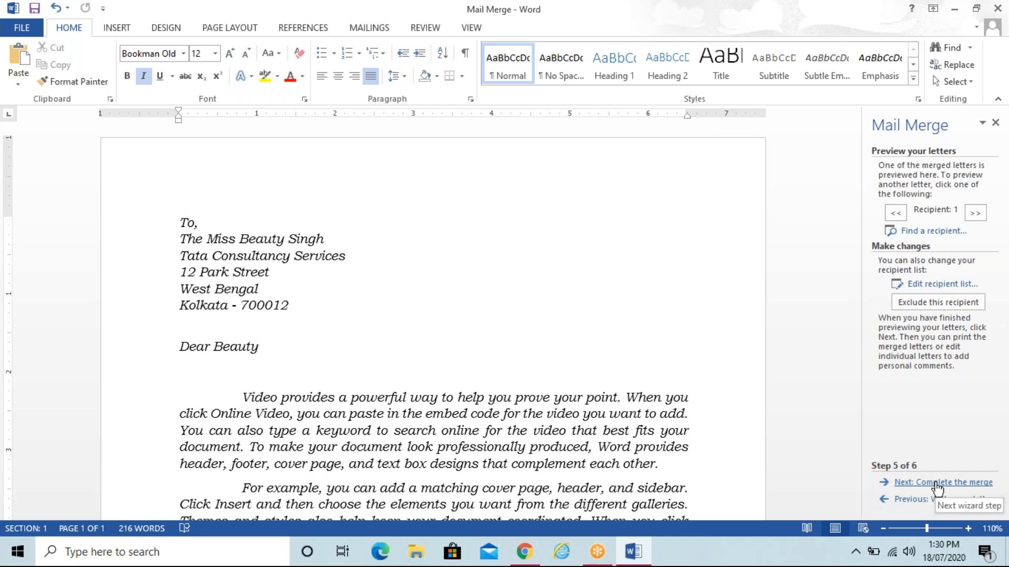
Step: Complete the merge, sending all records to a new document
click(938, 483)
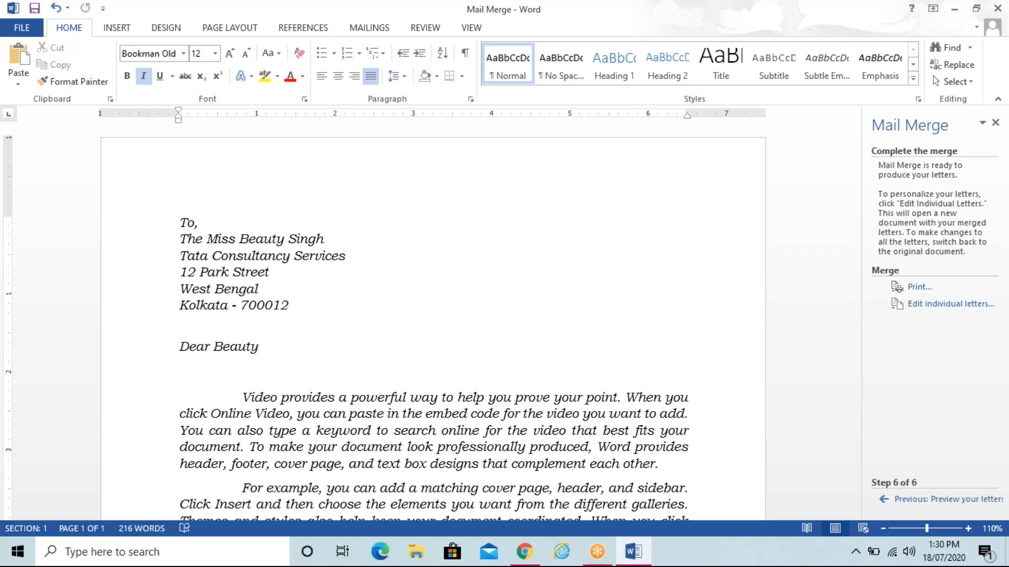
click(946, 307)
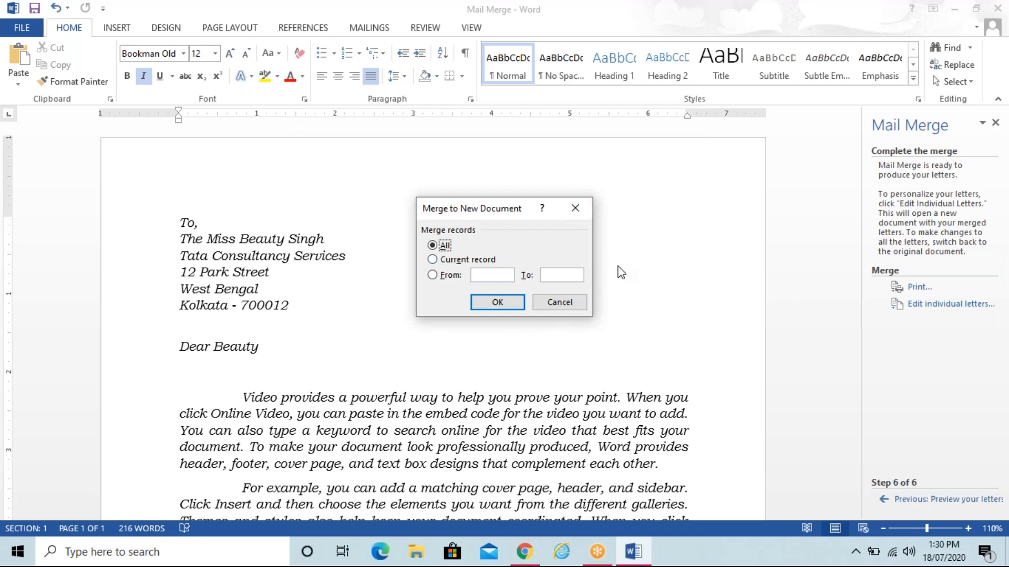
click(497, 304)
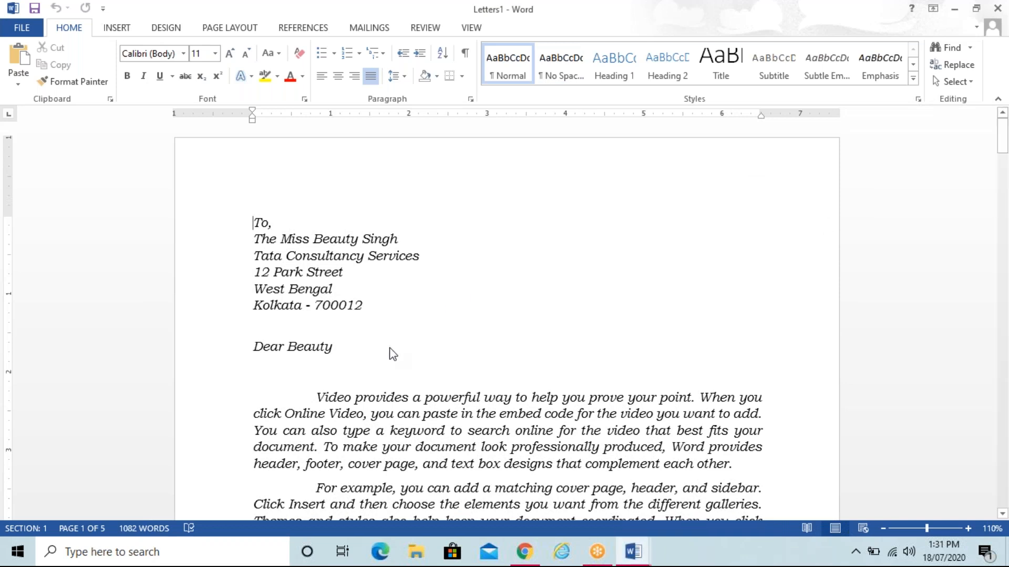
key(Down)
key(Down)
key(Down)
key(Down)
key(Down)
key(Down)
key(Down)
key(Down)
key(Down)
key(Down)
key(Down)
key(Down)
key(Down)
key(Down)
key(Down)
key(Down)
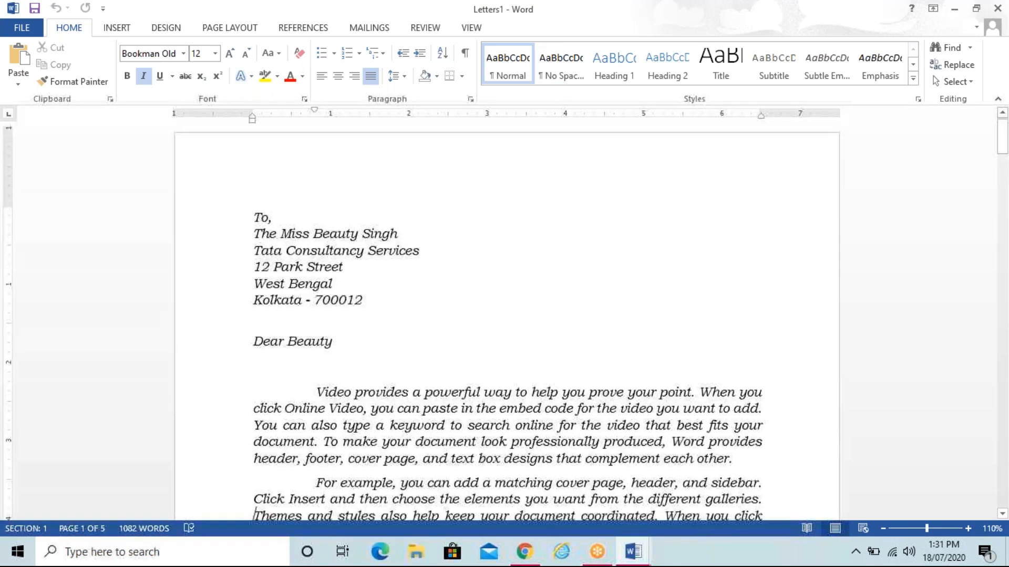
key(Down)
key(Down)
key(Down)
key(Down)
key(Down)
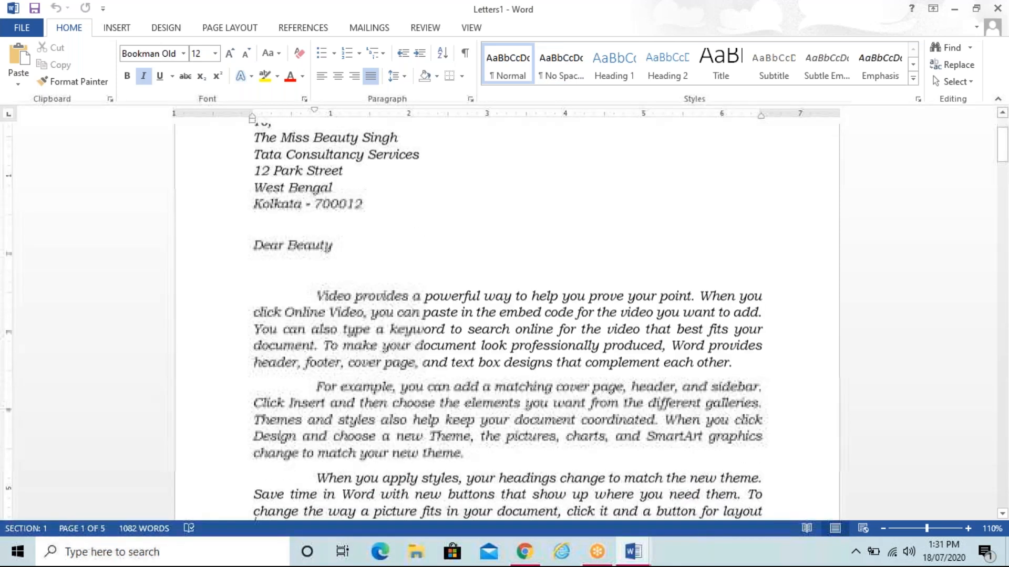
key(Page_Down)
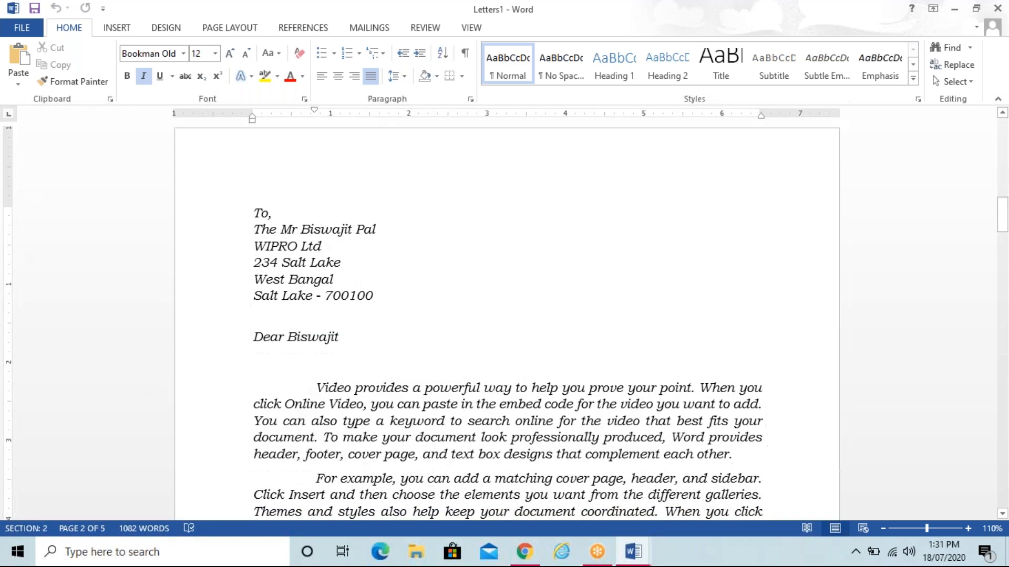
key(Down)
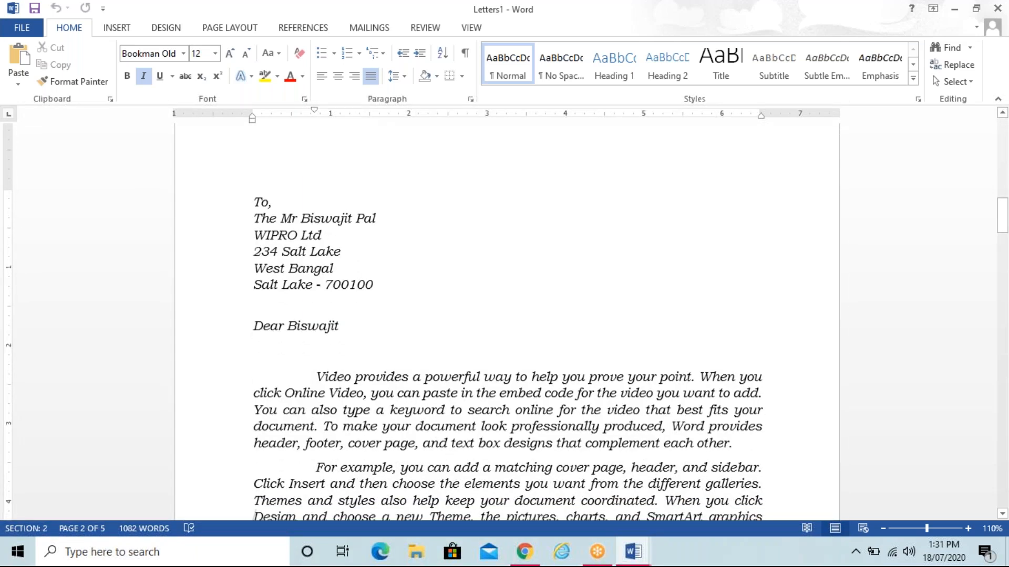
key(Page_Down)
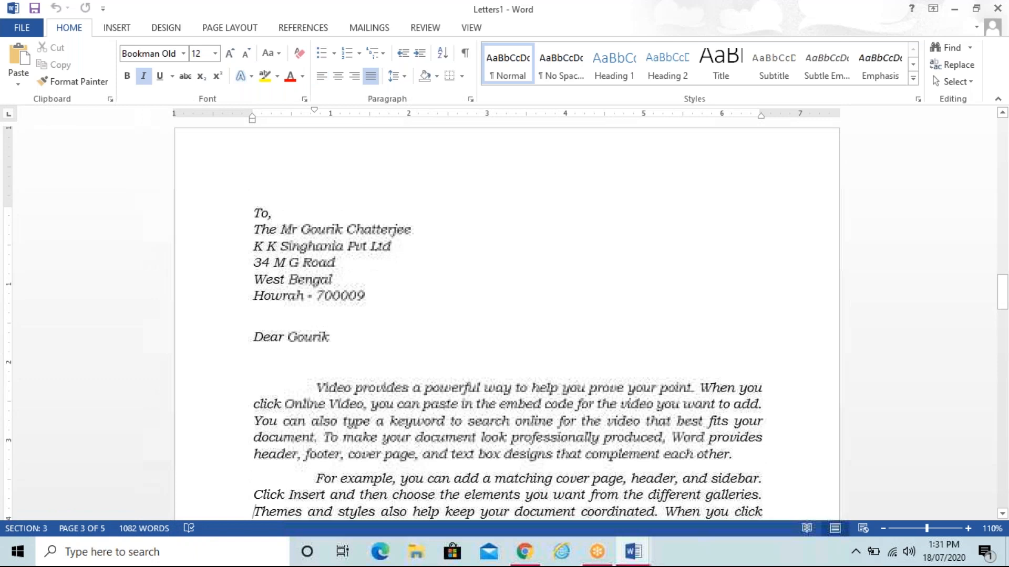
key(Page_Down)
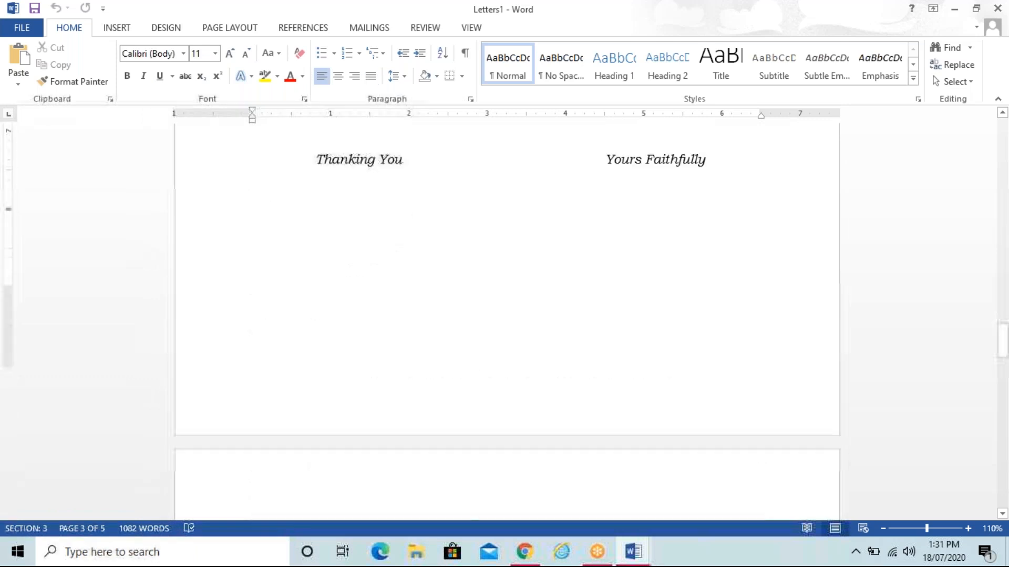
key(Page_Down)
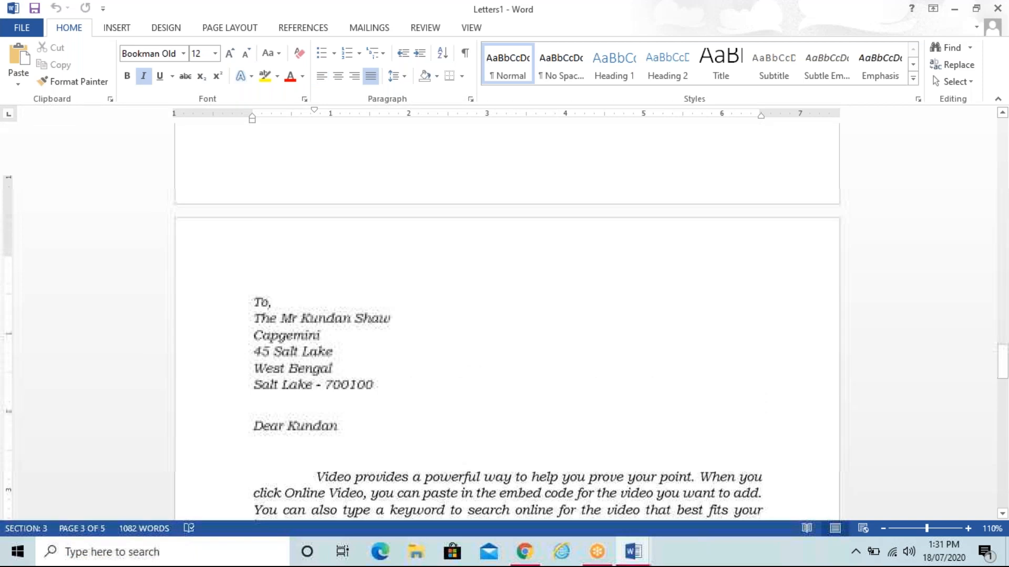
key(Page_Down)
key(Page_Down)
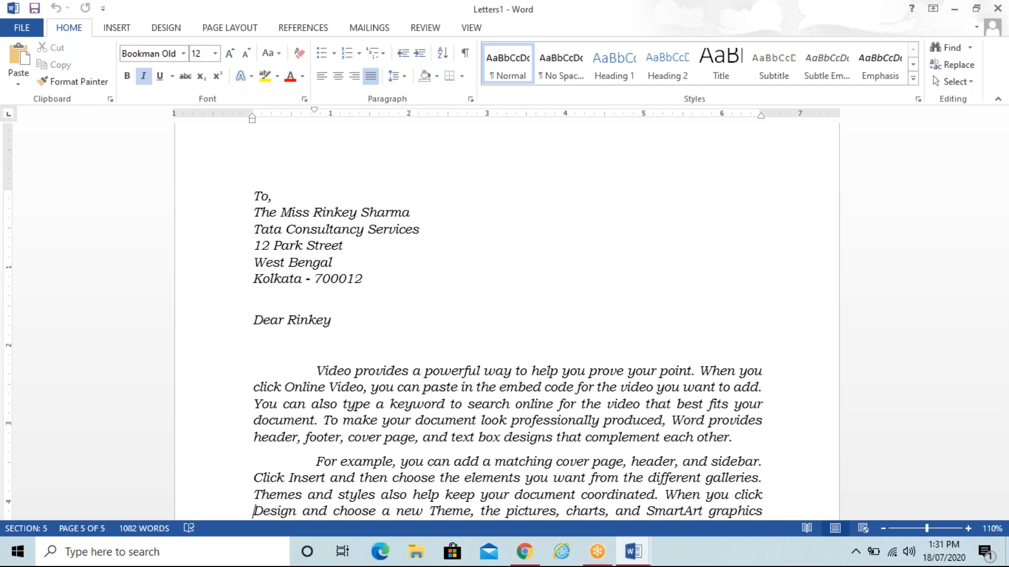
Step: Save the merged letters on the Desktop as 'To', replacing the existing file, then close them
click(24, 29)
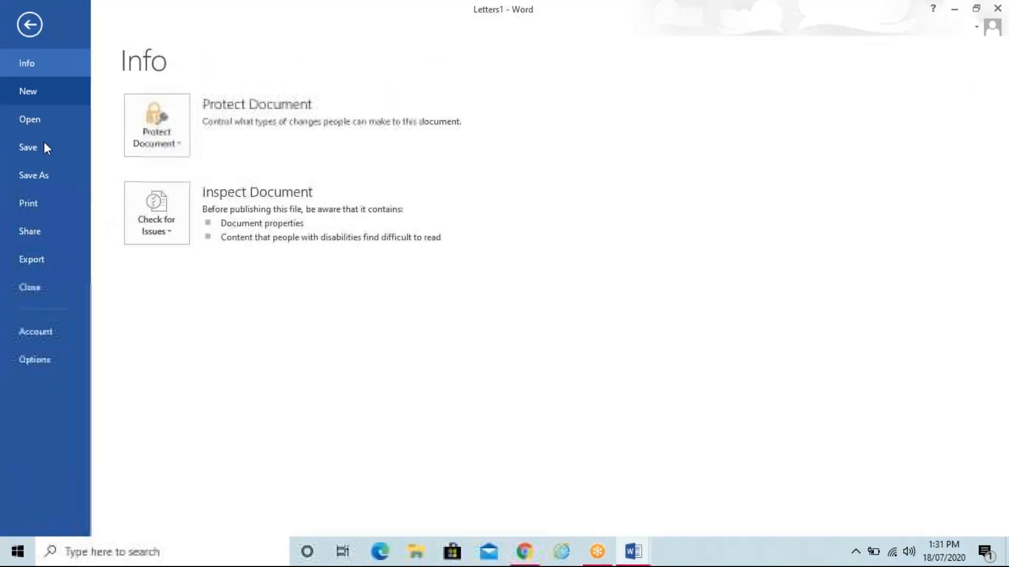
click(46, 175)
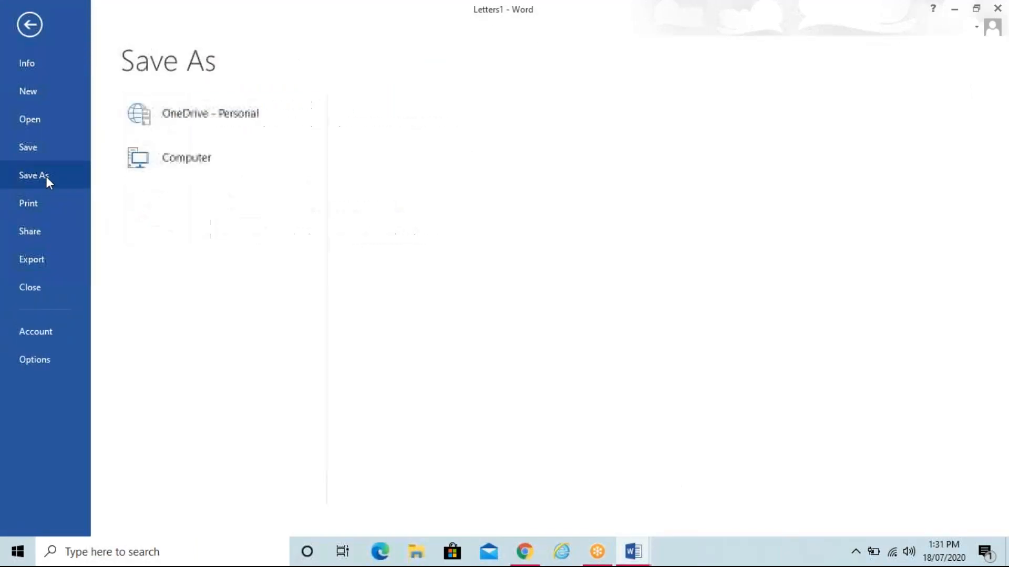
click(178, 153)
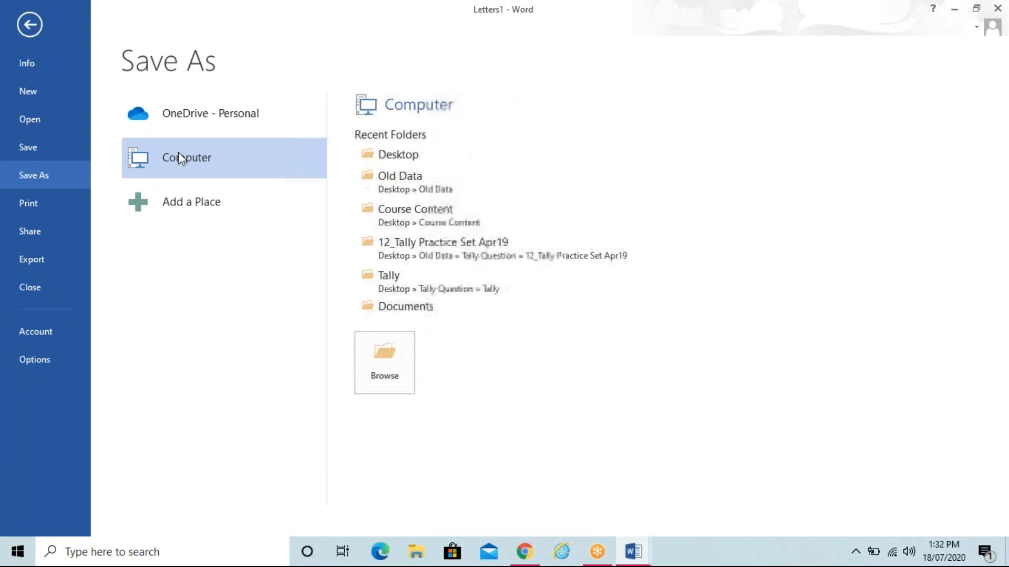
click(397, 155)
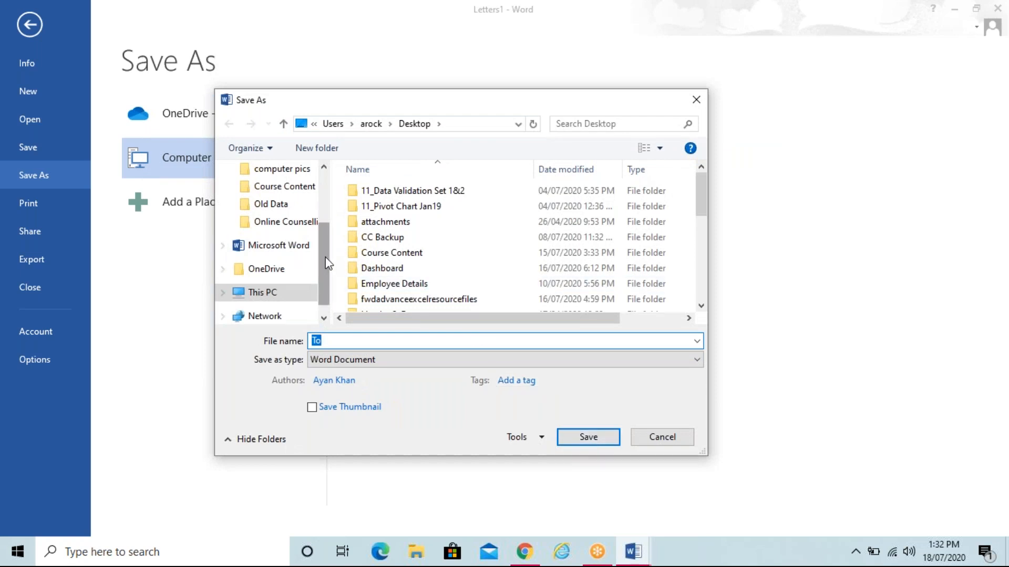
drag(325, 257, 323, 195)
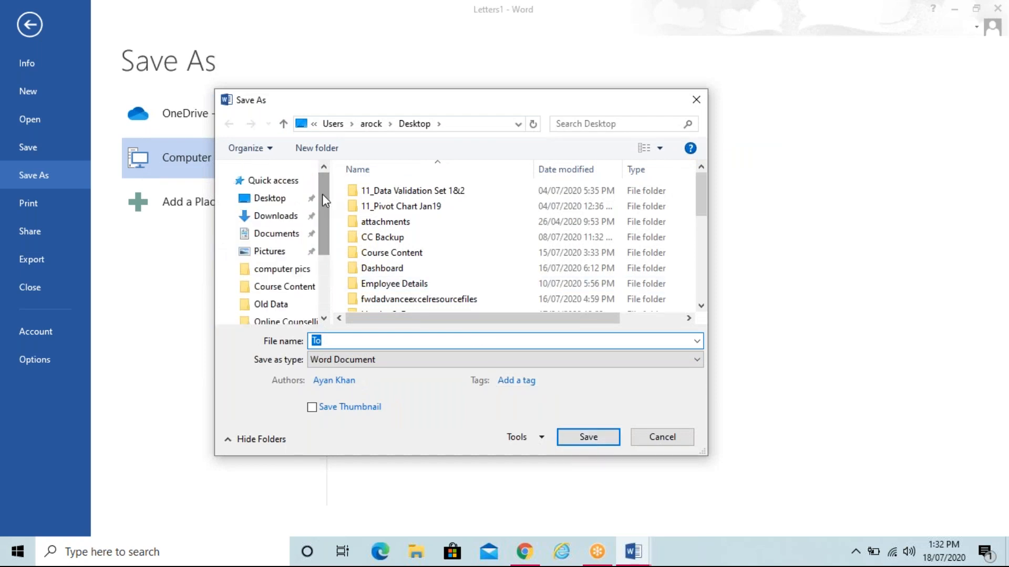
click(283, 201)
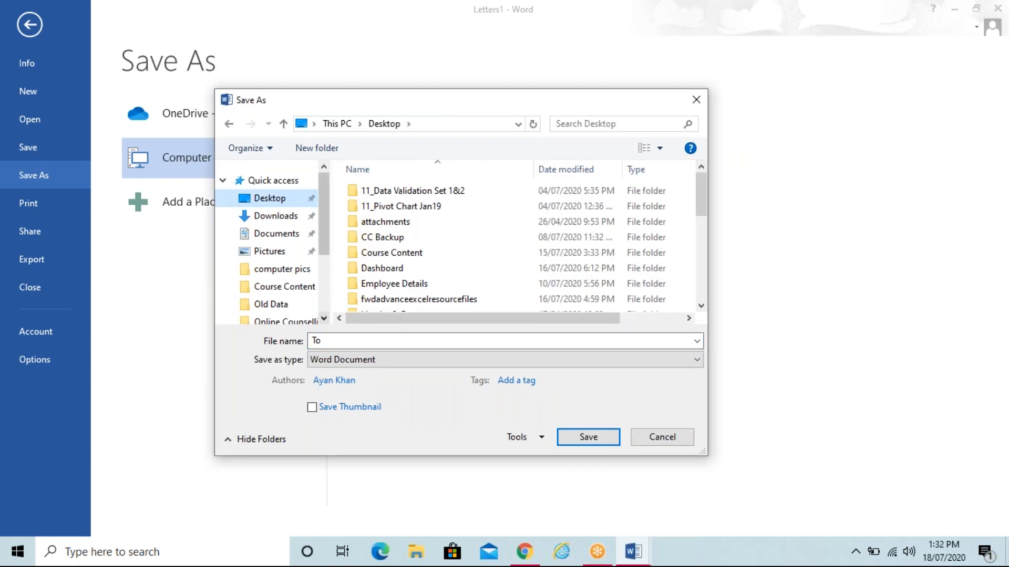
click(588, 437)
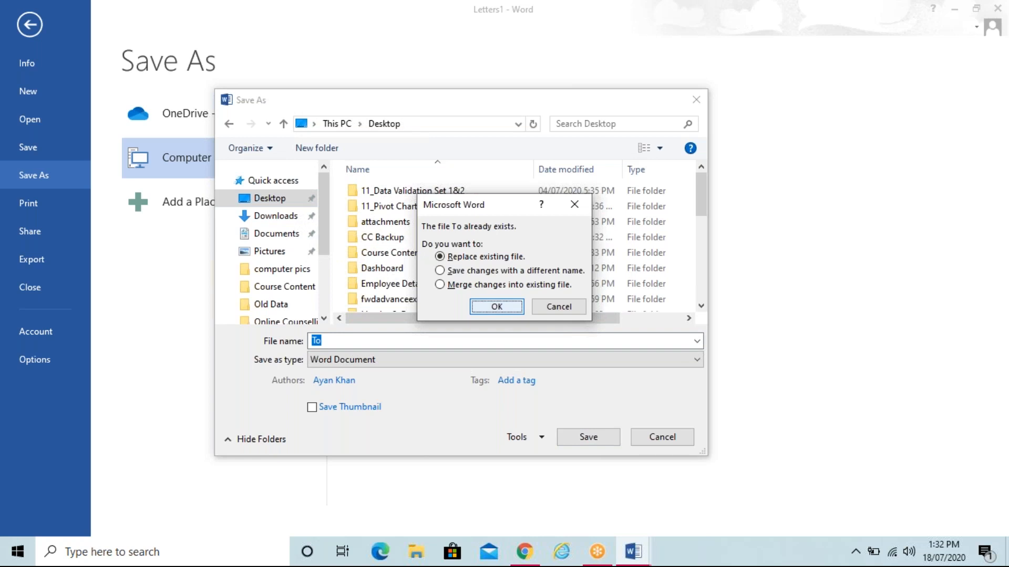
click(507, 307)
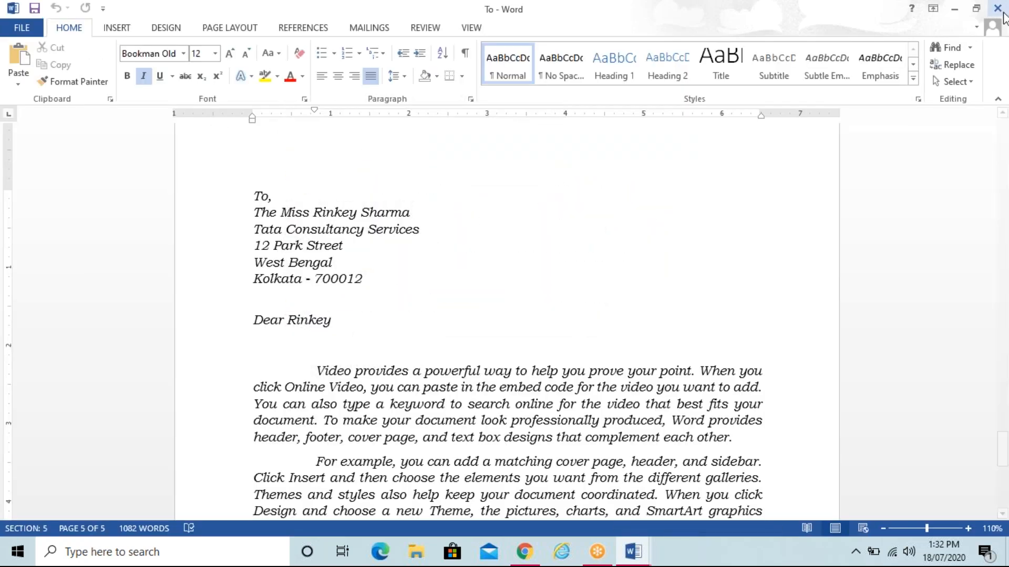
click(1002, 12)
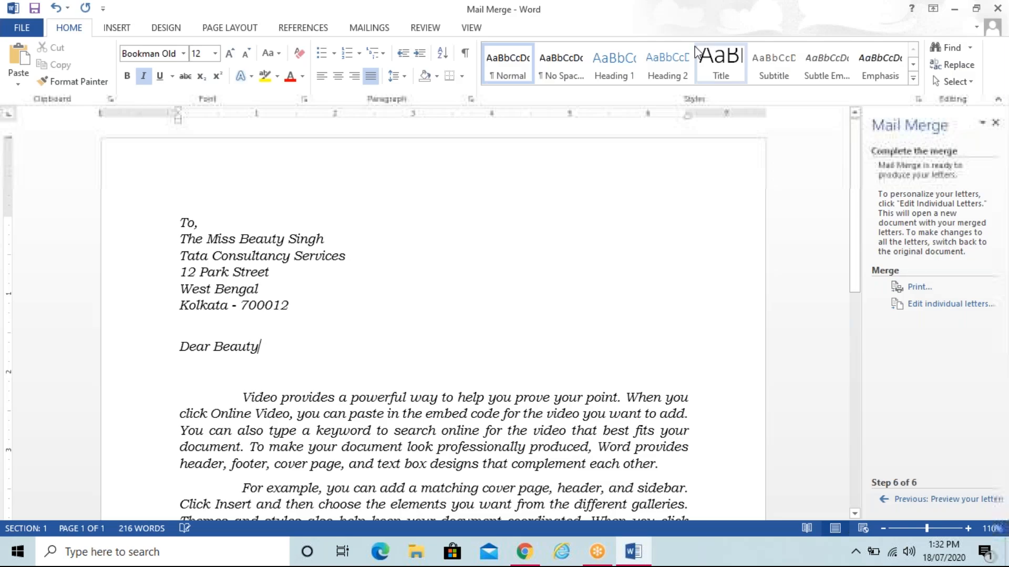
Step: Close the Mail Merge document without saving its changes
click(997, 8)
click(503, 292)
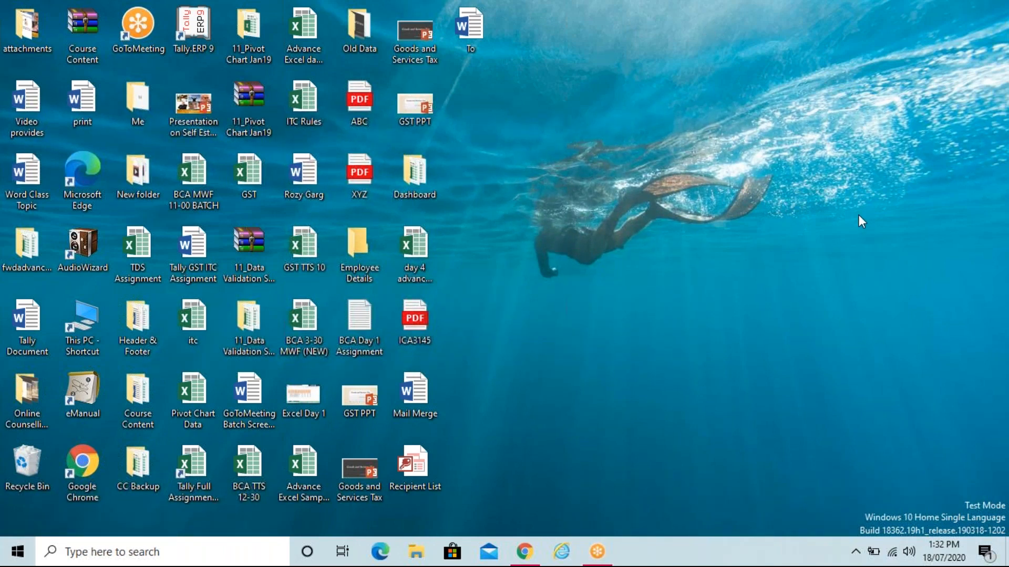
right_click(557, 140)
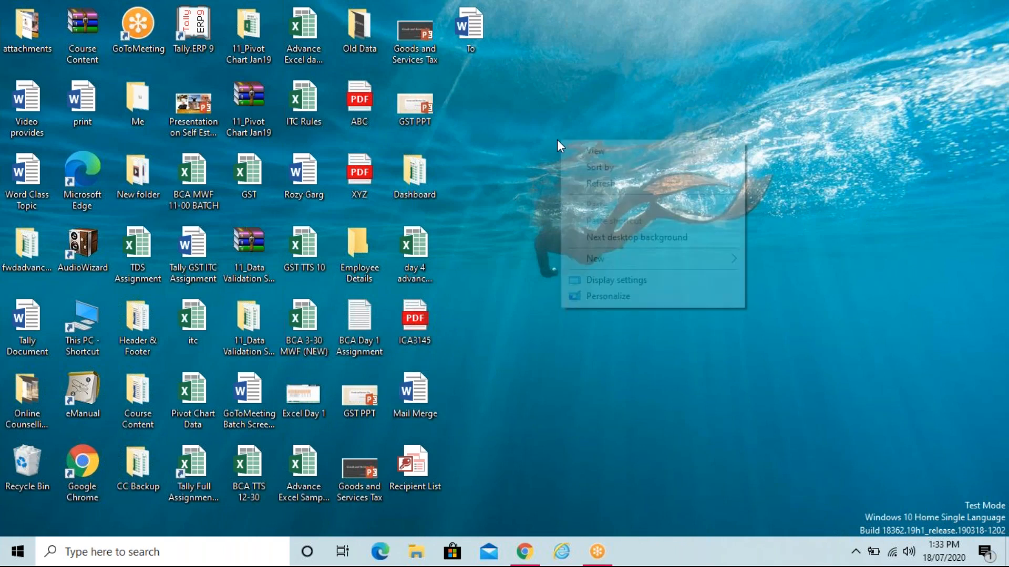
click(588, 184)
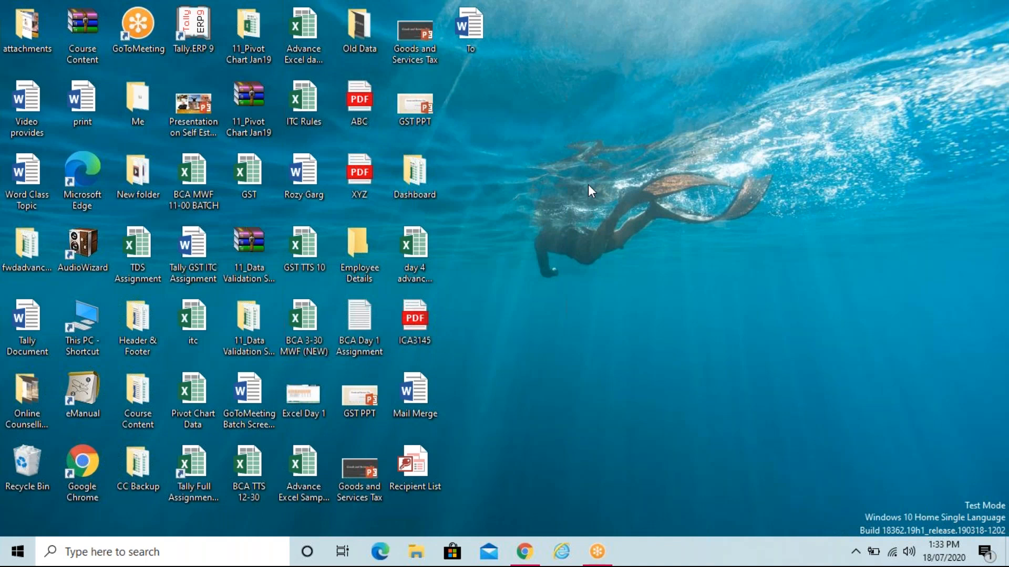
key(b)
key(b)
key(b)
key(b)
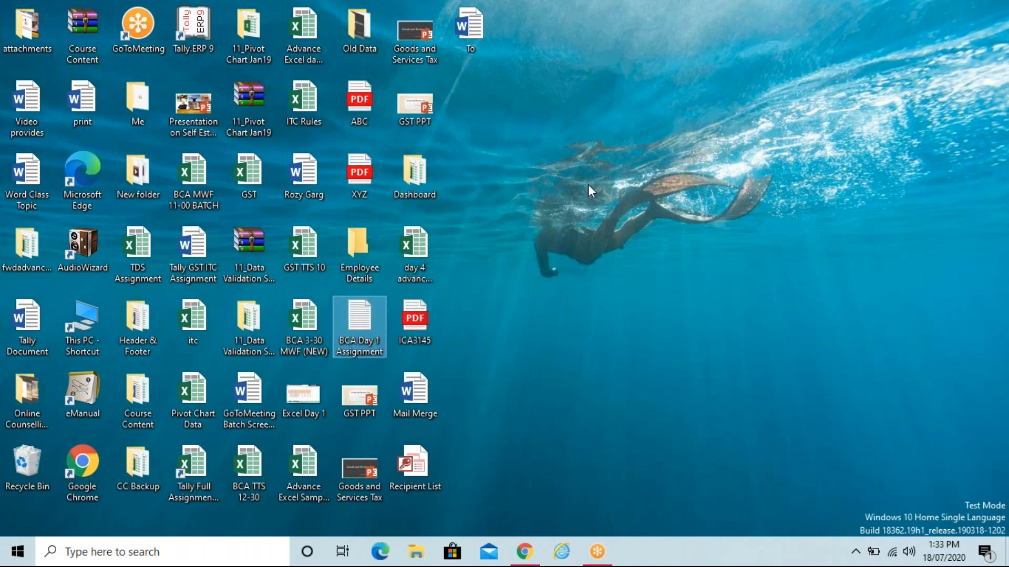
click(563, 102)
right_click(563, 101)
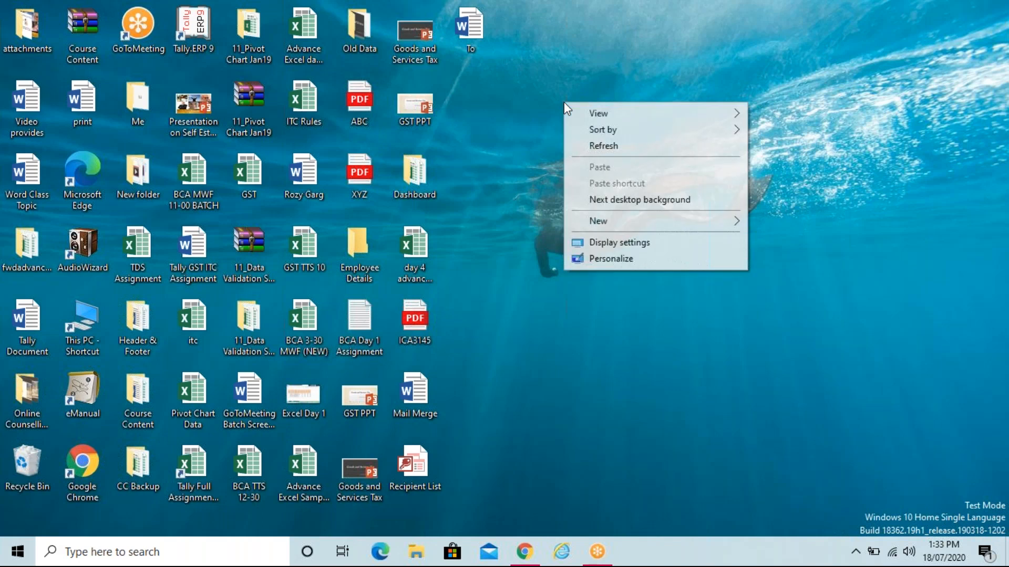
click(585, 146)
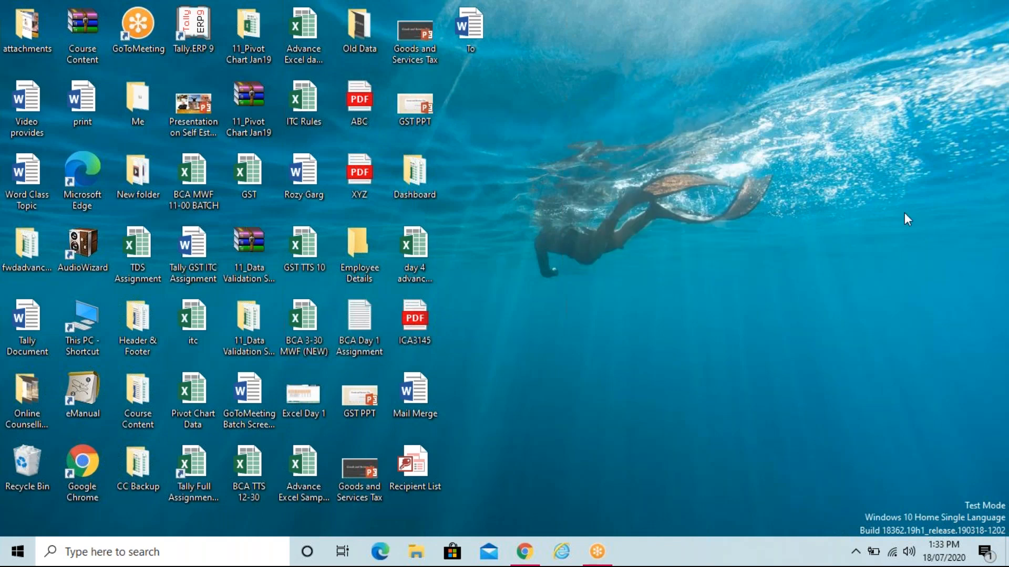